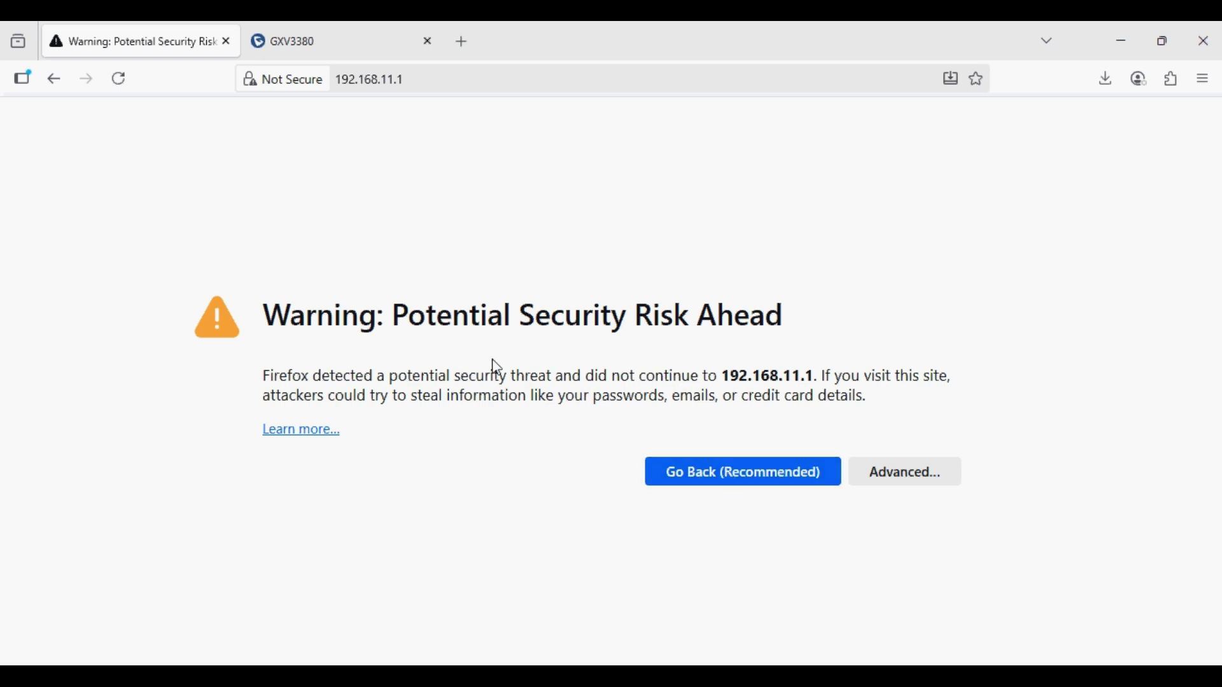
- Accept the self-signed certificate warning for 192.168.11.1 to load the UC200 Pro login page
left_click_drag(435, 83, 336, 74)
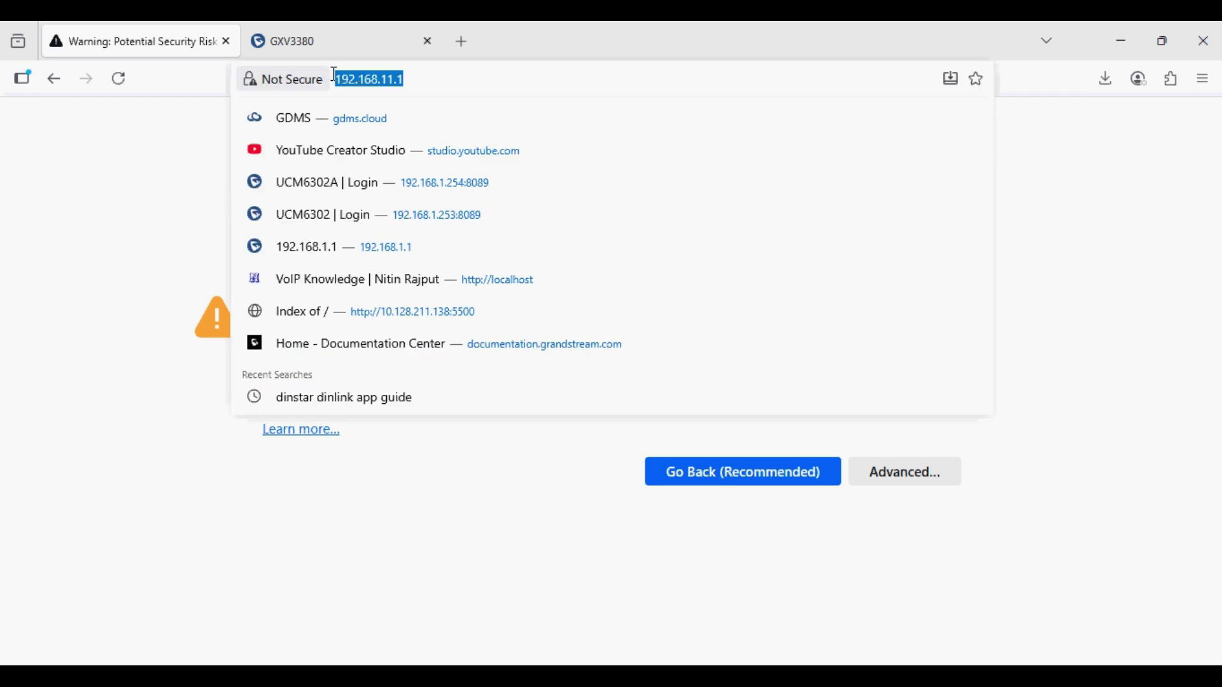
left_click(157, 184)
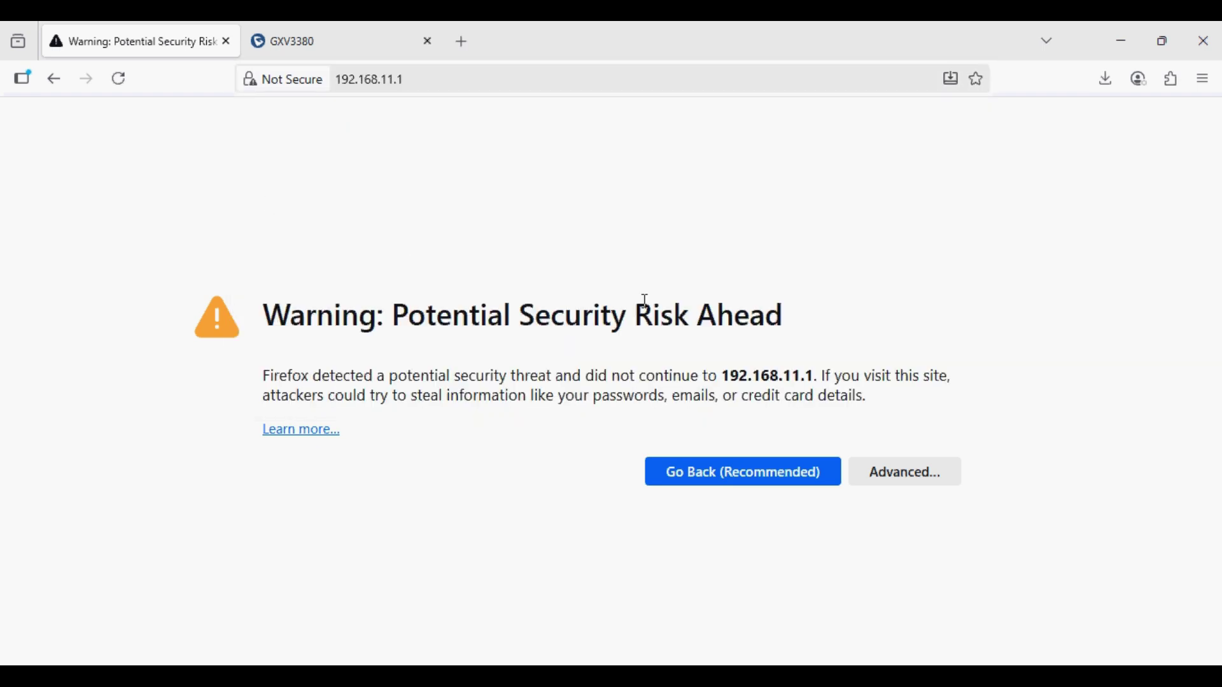
left_click(889, 486)
scroll(889, 486, "down", 3)
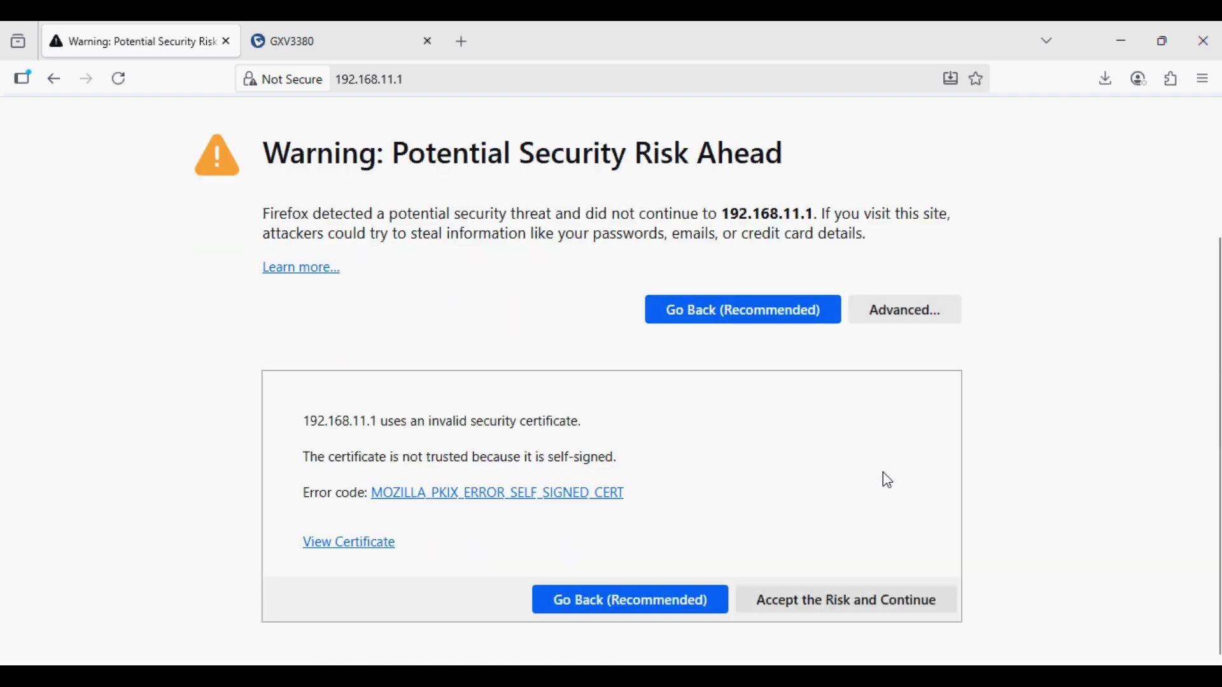
left_click(832, 600)
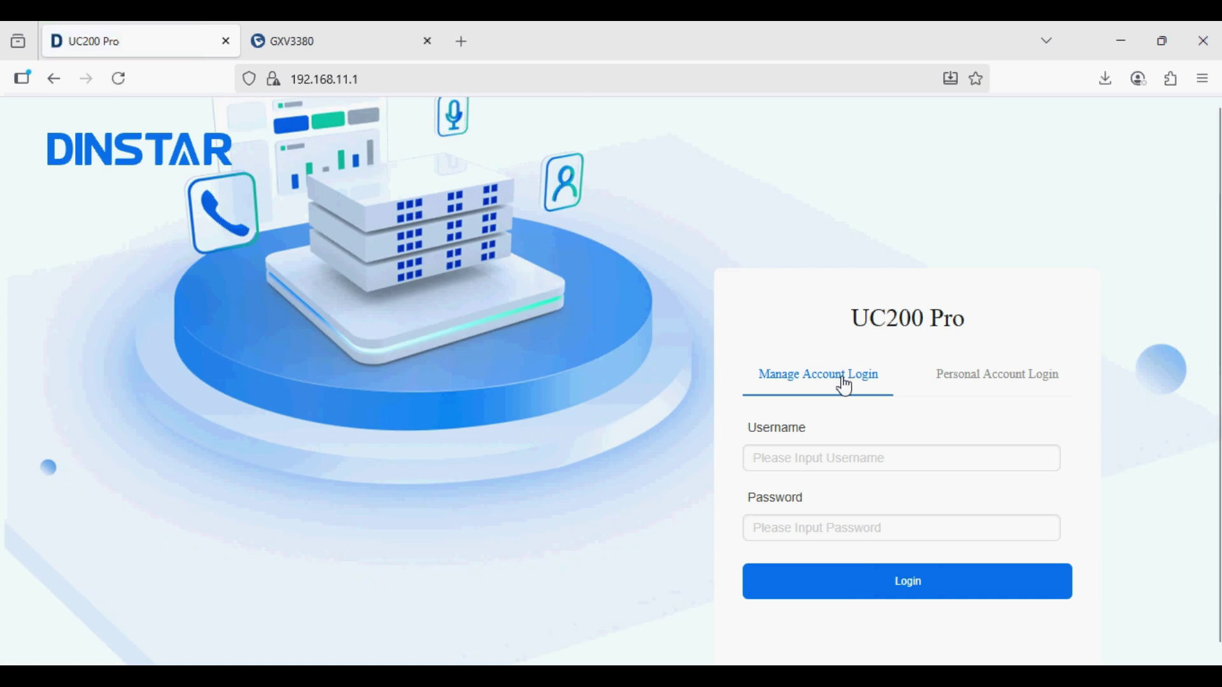
- Accept the certificate warning for the personal account login on port 8686, then return to Manage Account Login
left_click(997, 382)
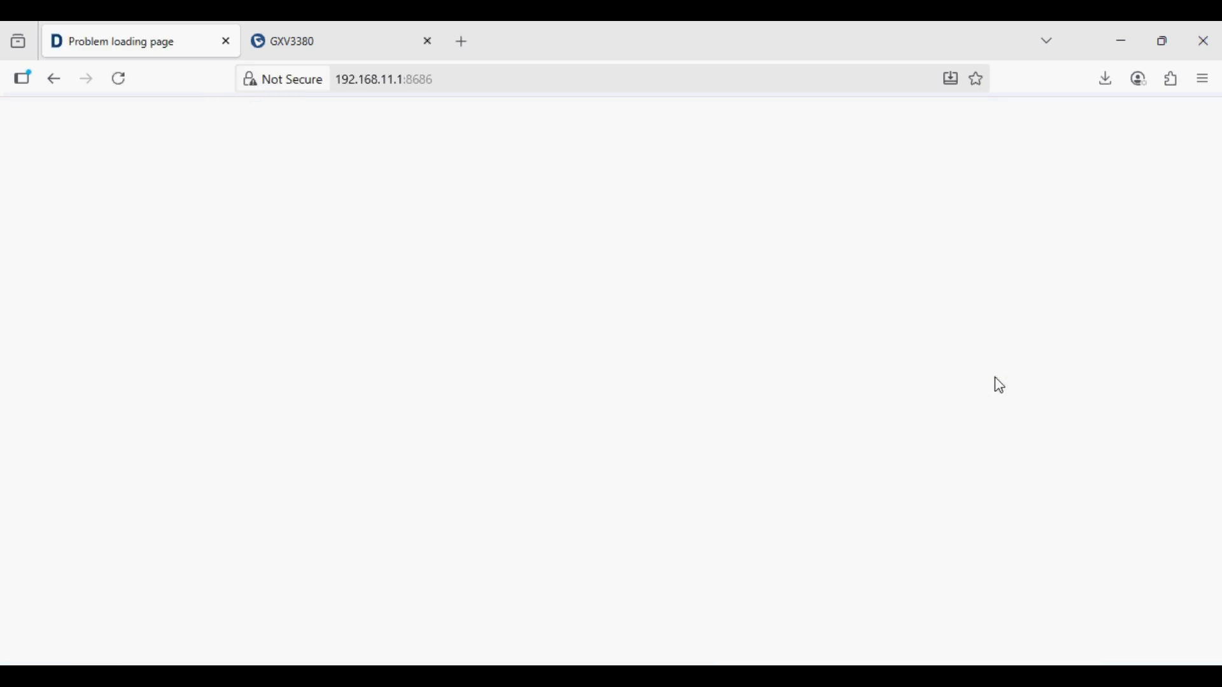
left_click(908, 474)
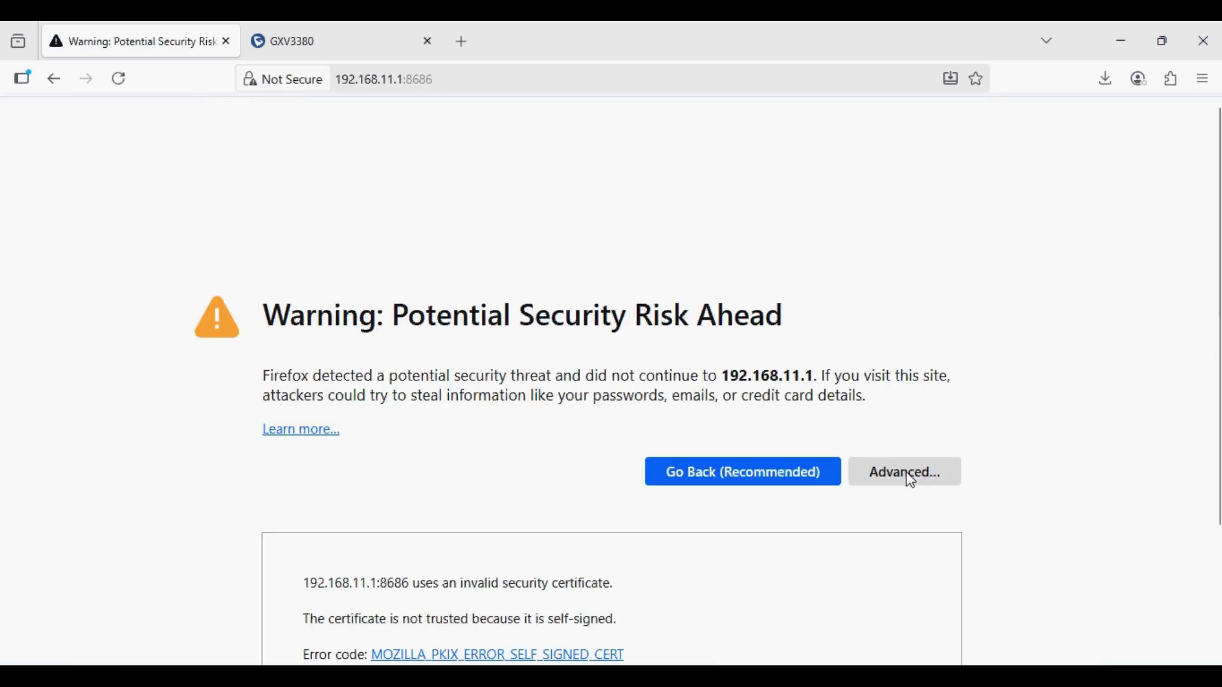
scroll(821, 630, "down", 3)
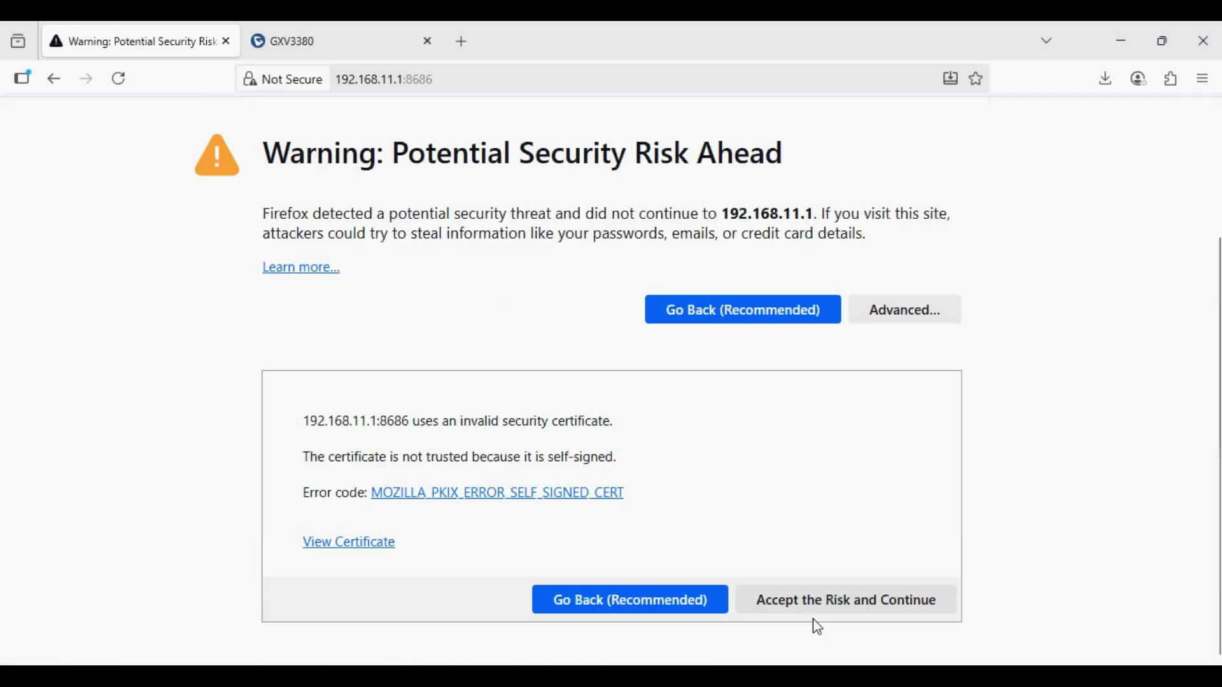
left_click(807, 603)
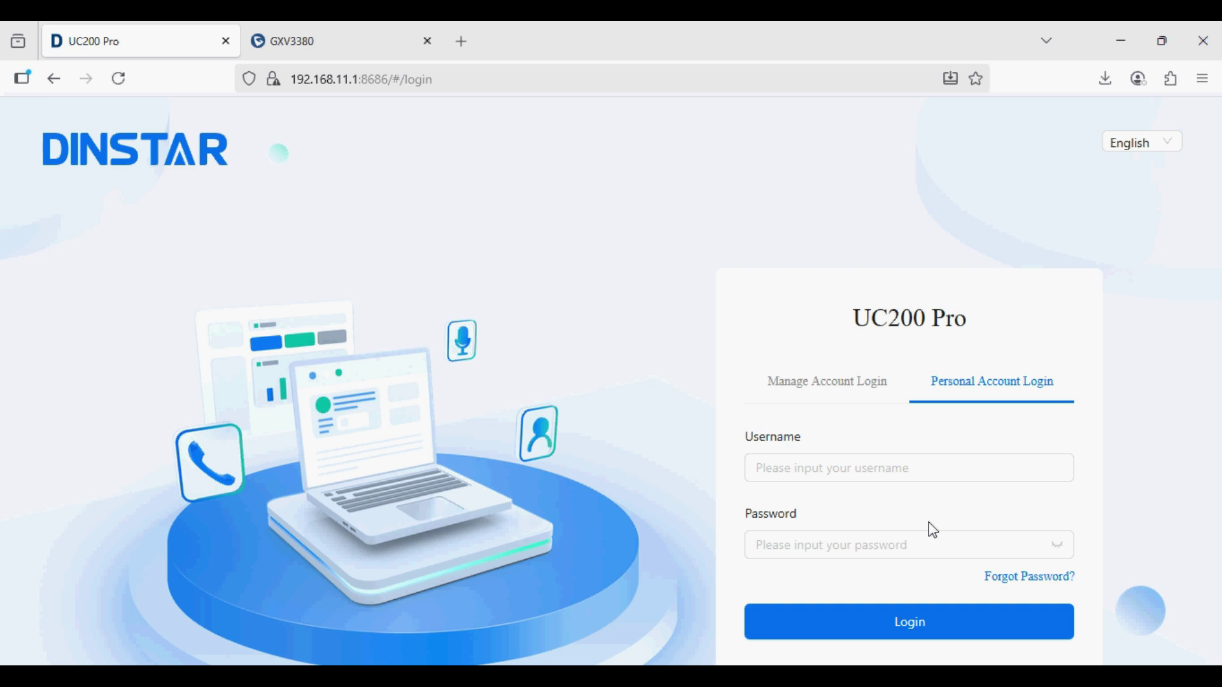
left_click(834, 385)
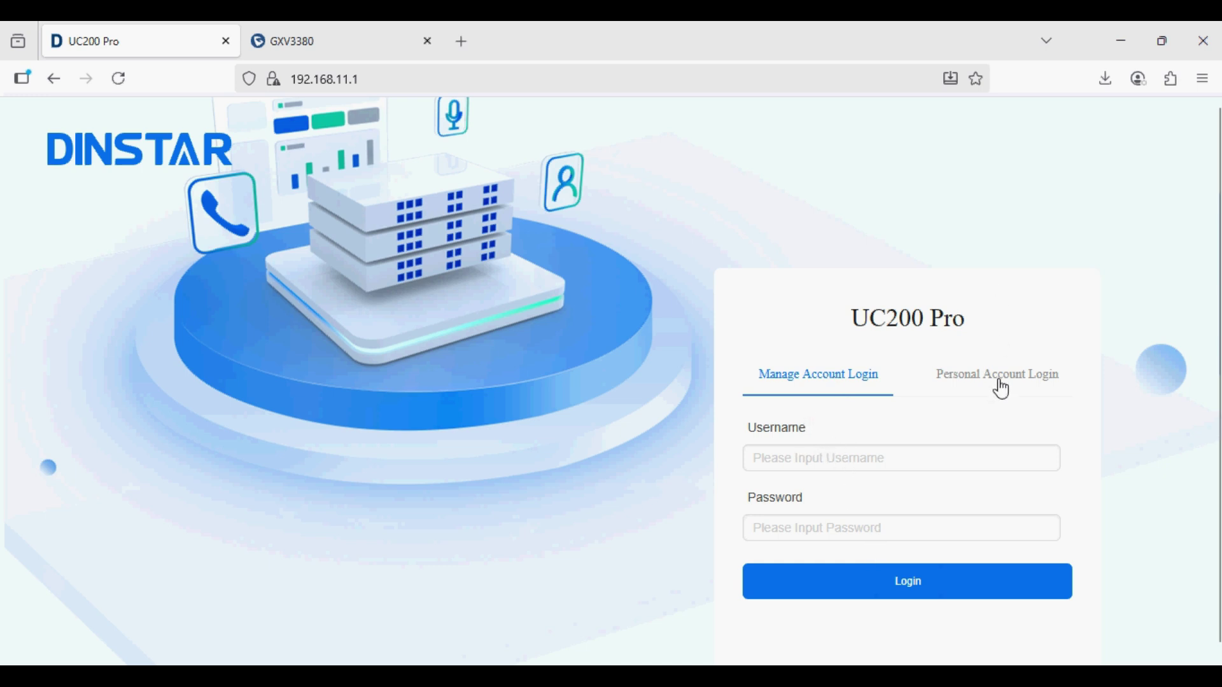
- Log in to the management account with username admin and the default password
left_click(838, 458)
type("admin")
key("Tab")
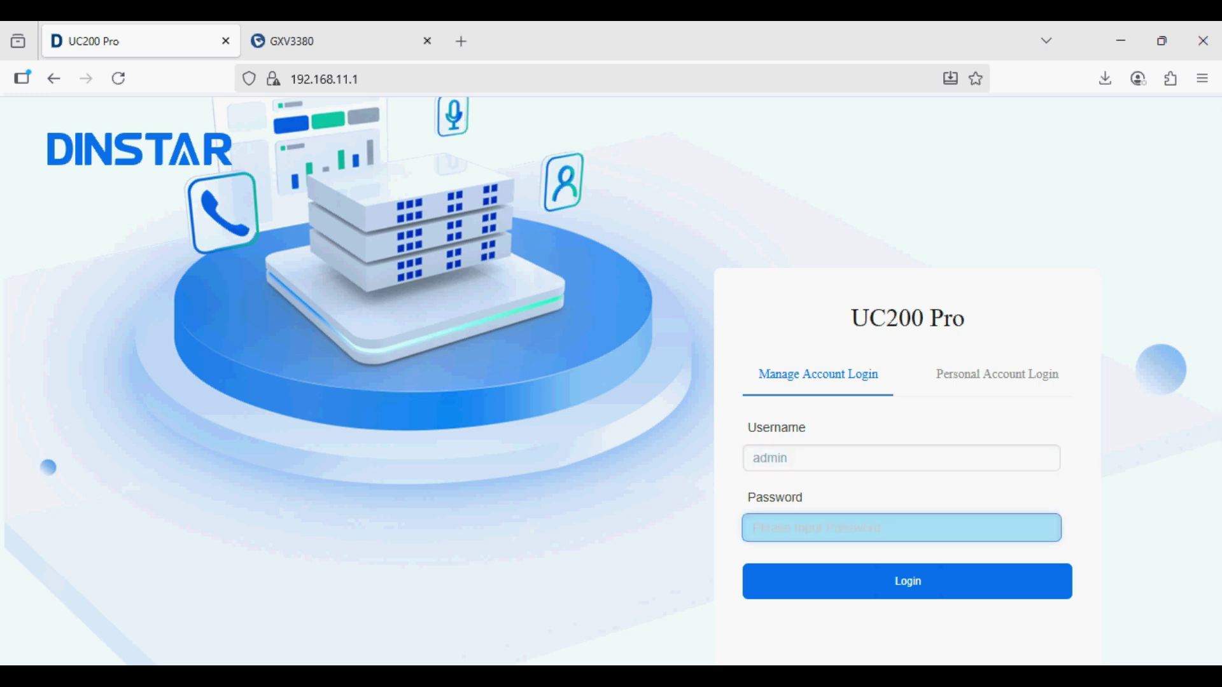
type("a")
left_click(876, 581)
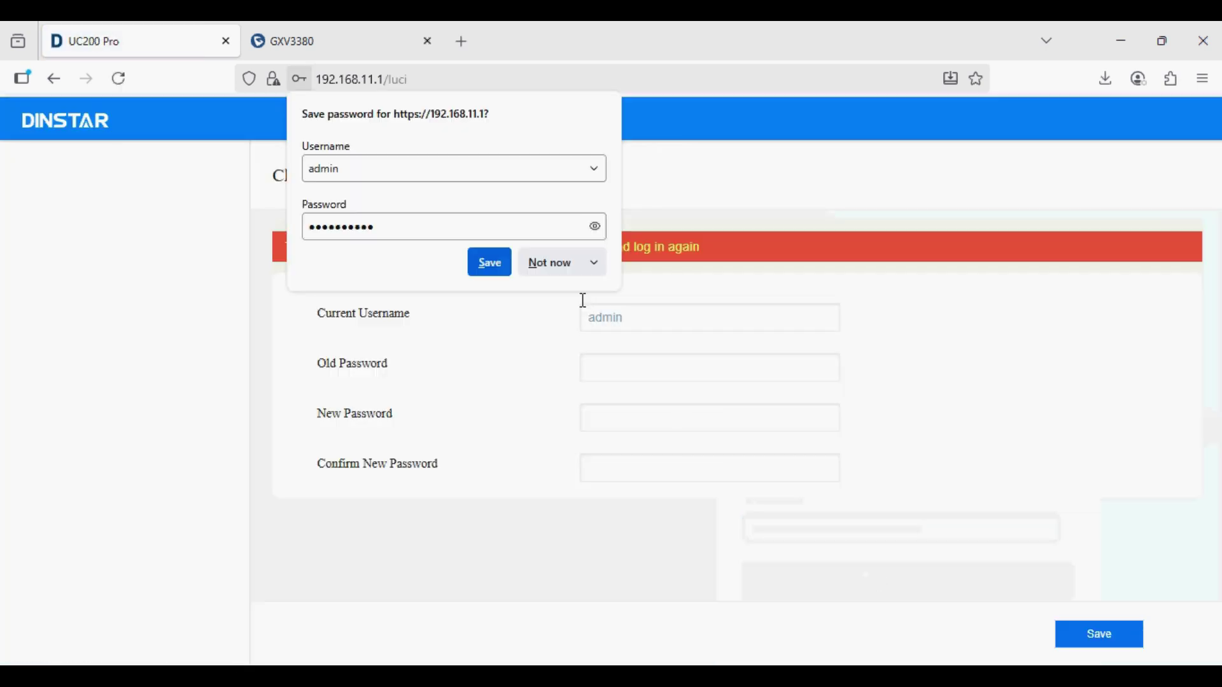
- Decline Firefox's offer to save the default login password
left_click(596, 228)
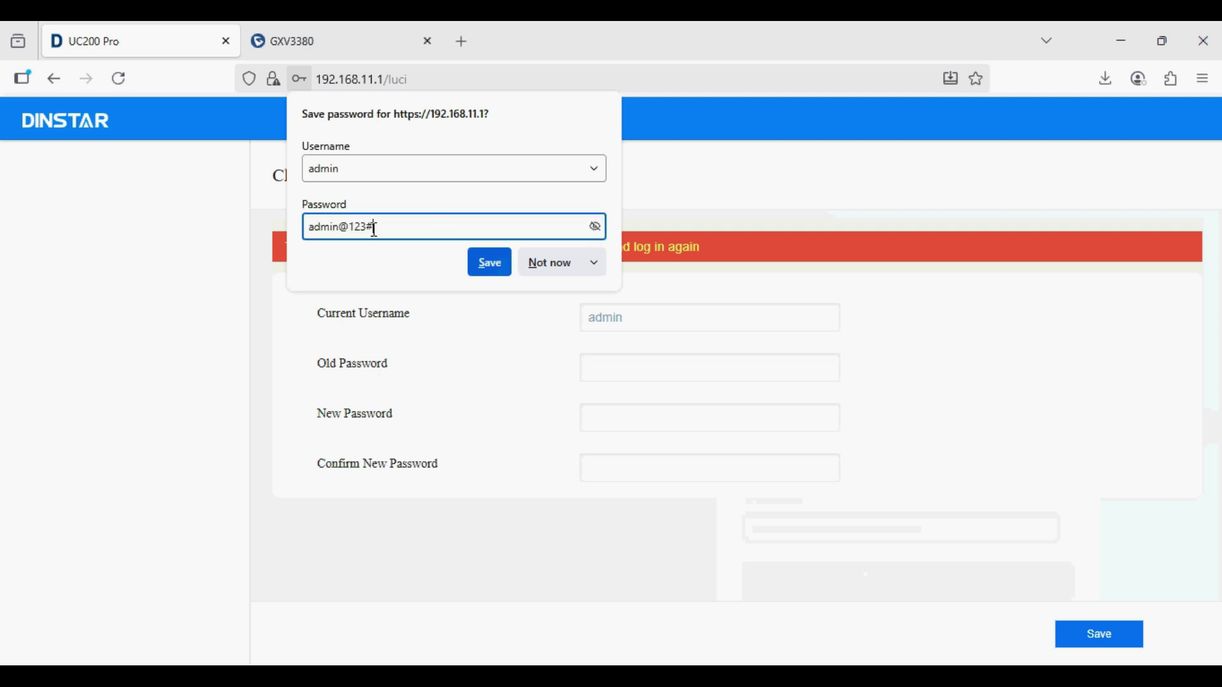
left_click_drag(375, 228, 268, 236)
left_click(538, 264)
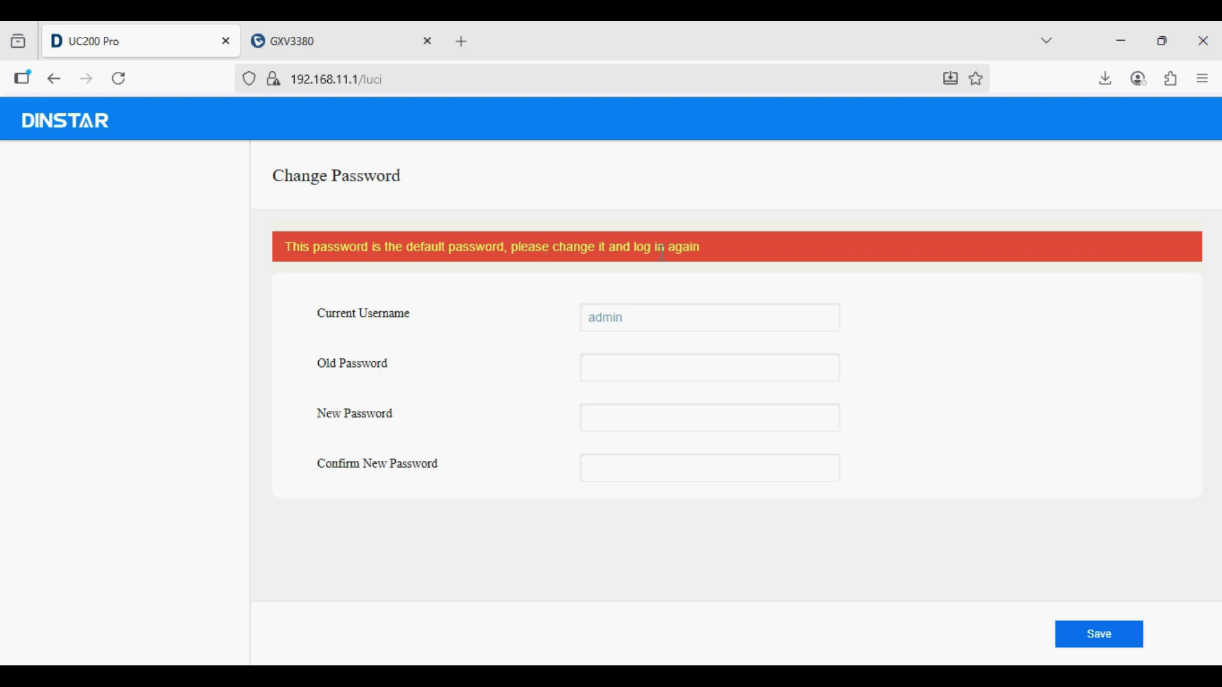
- Fill in the old, new and confirmed admin password, save, and decline browser saving
left_click(632, 363)
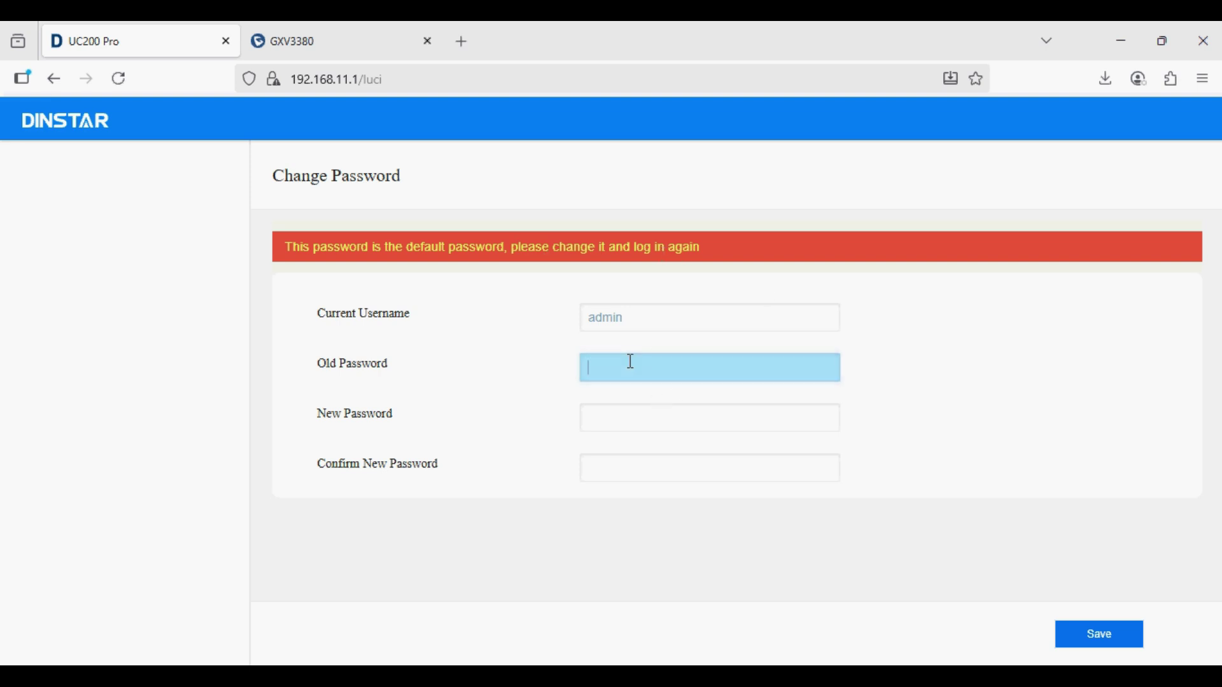
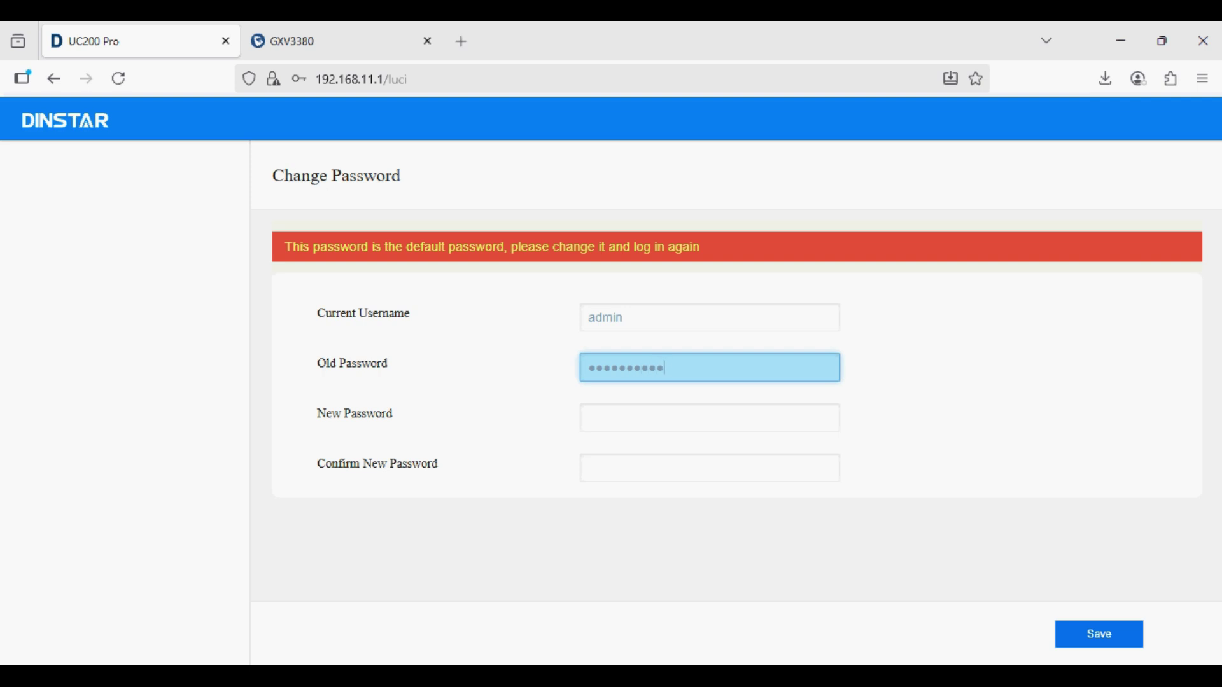
left_click(709, 418)
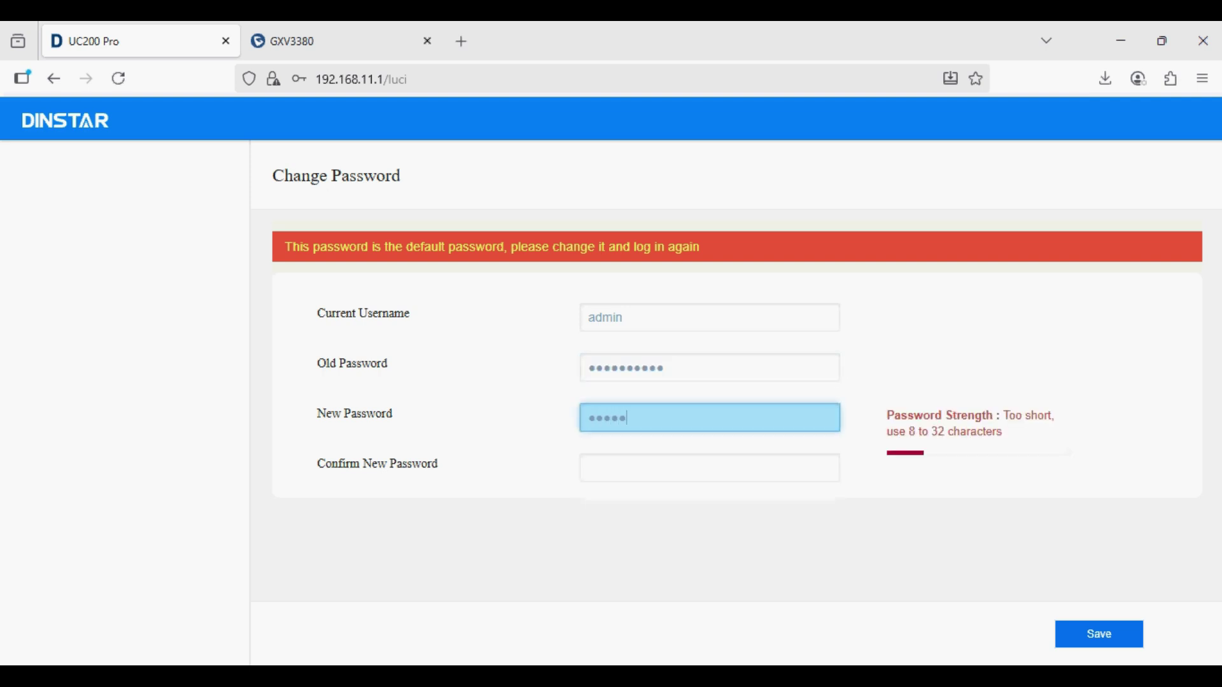
left_click(656, 476)
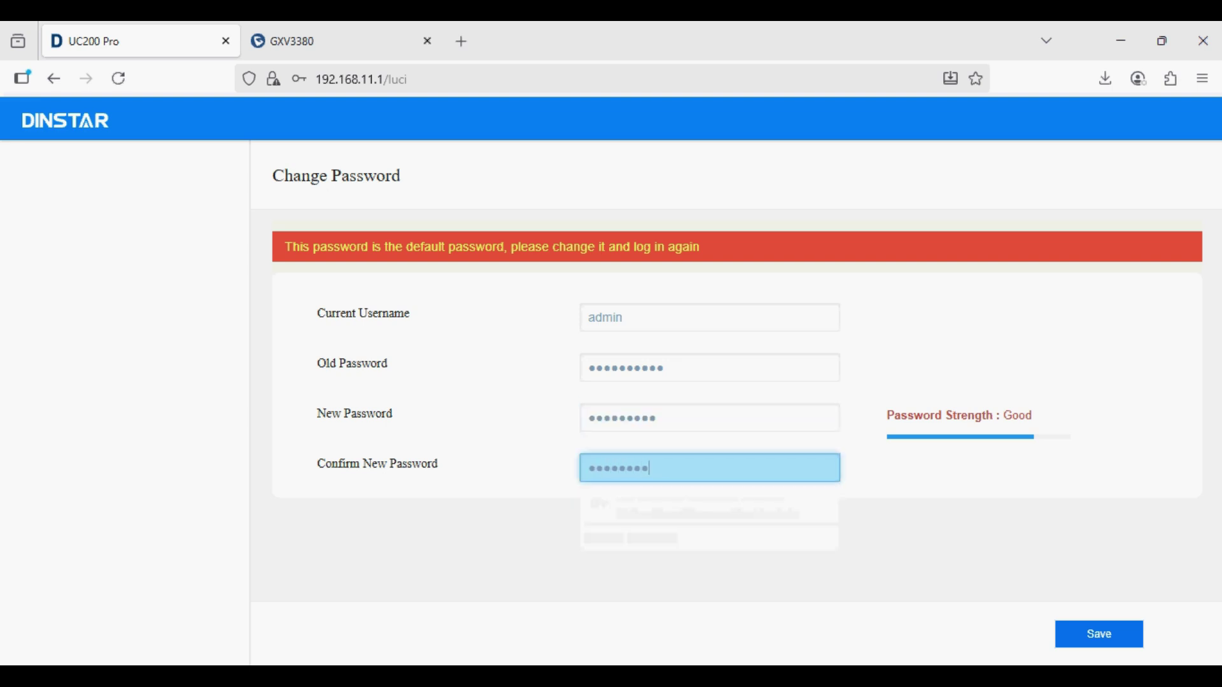
left_click(1086, 636)
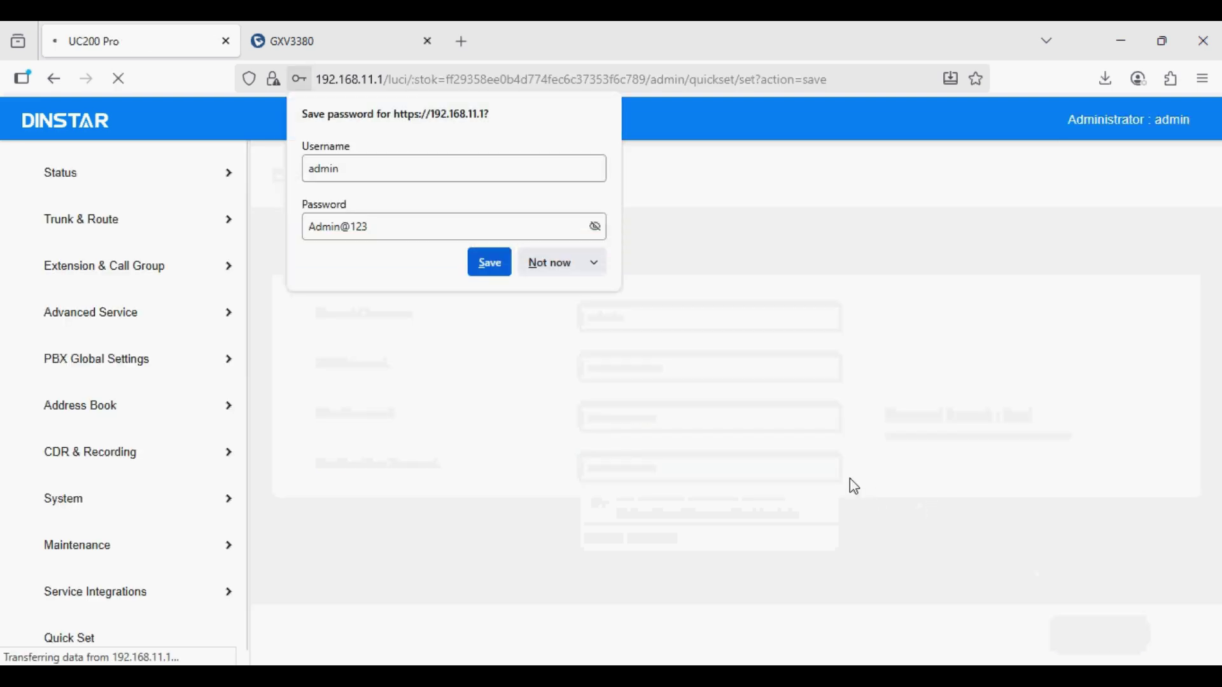
left_click(569, 266)
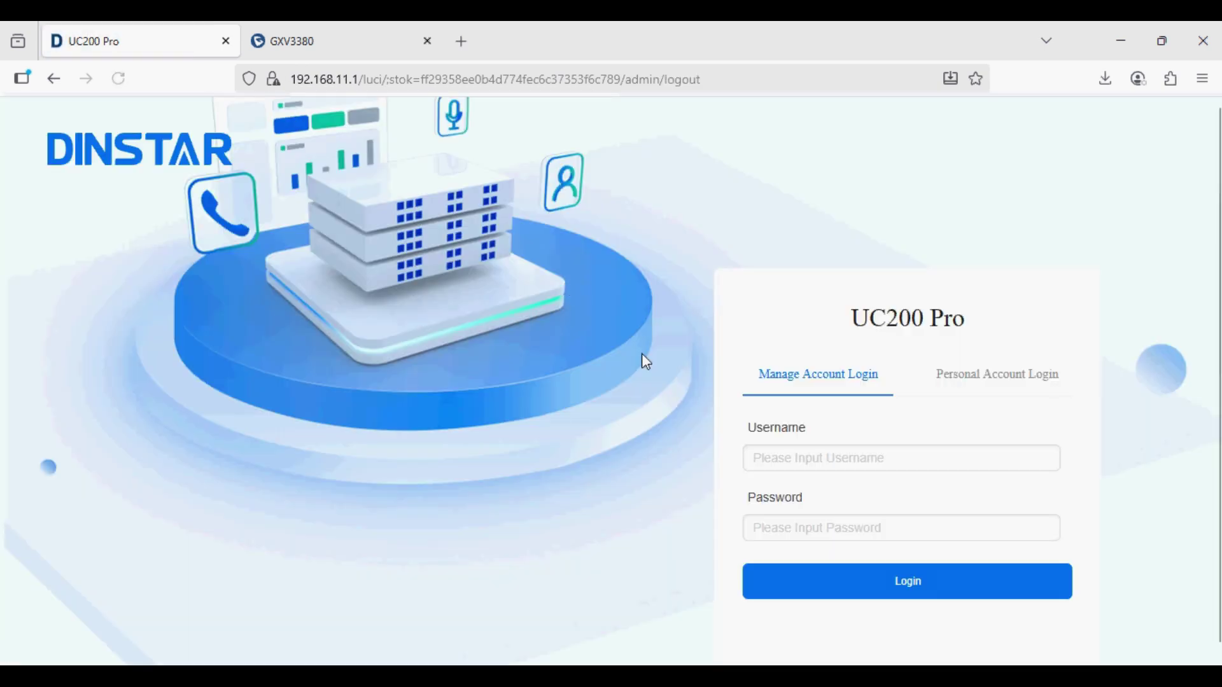
- Log back in as admin with the new password and start Quick Setup configuration
left_click(799, 453)
type("admin")
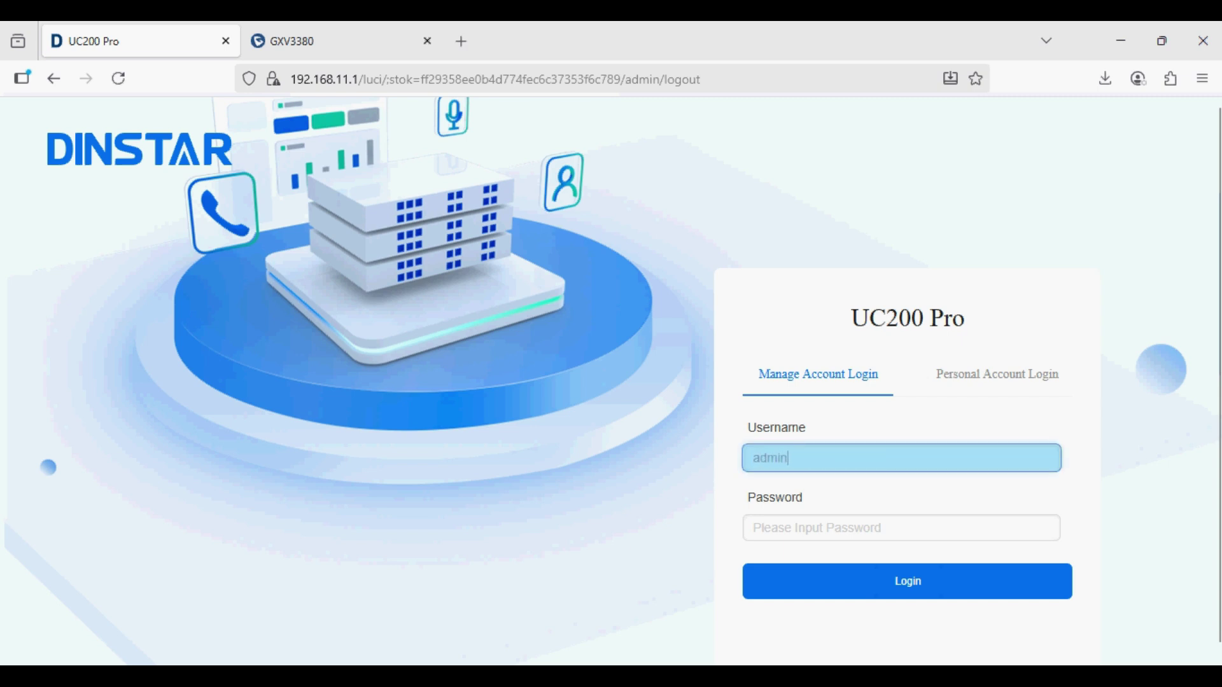
key("Tab")
key("Return")
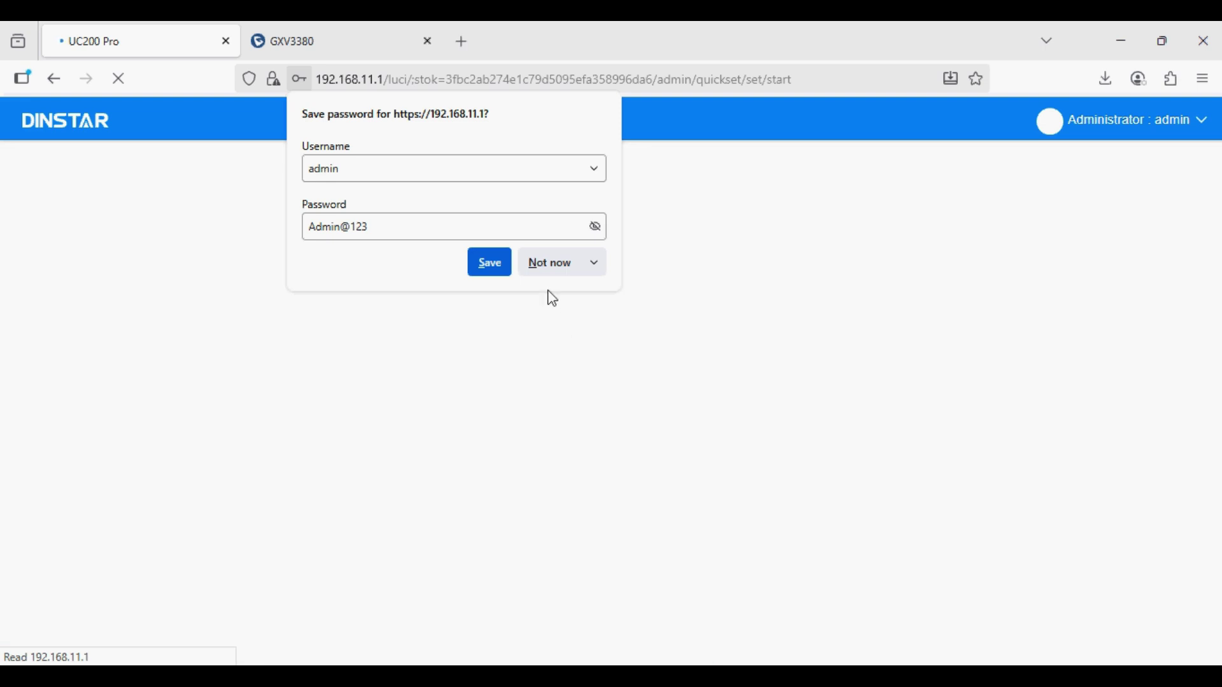
left_click(551, 265)
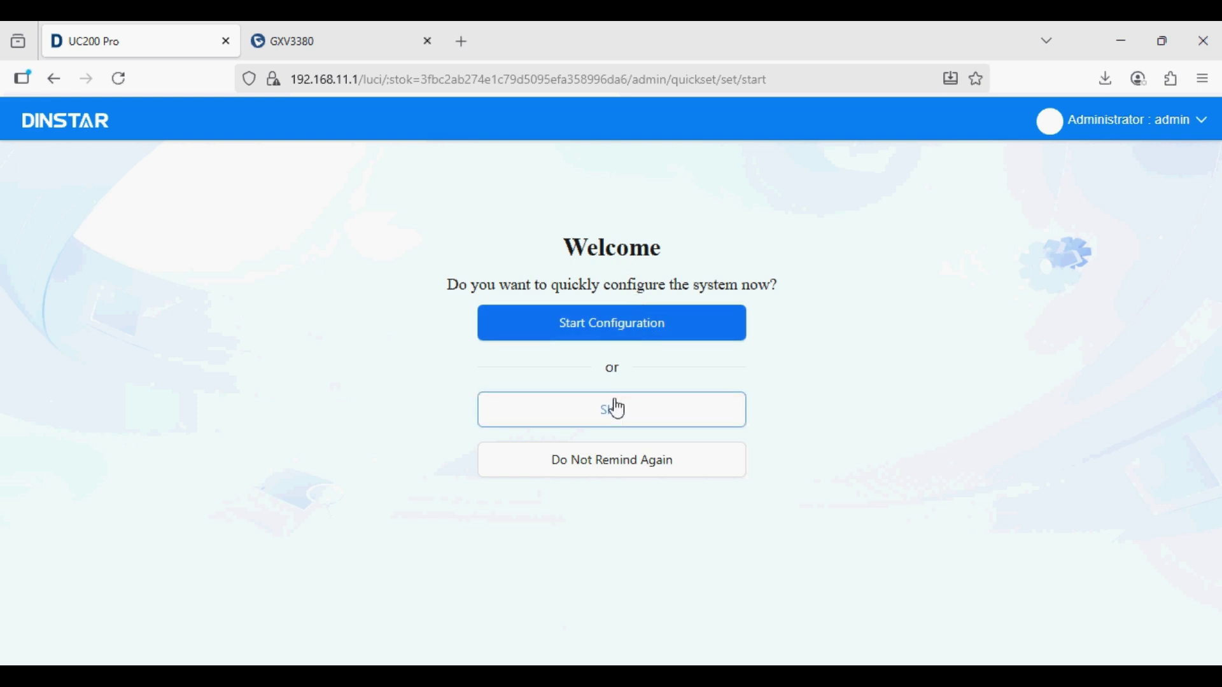
left_click(620, 331)
- Skip the wizard's password-change step and confirm exiting Quick Setup
left_click(479, 375)
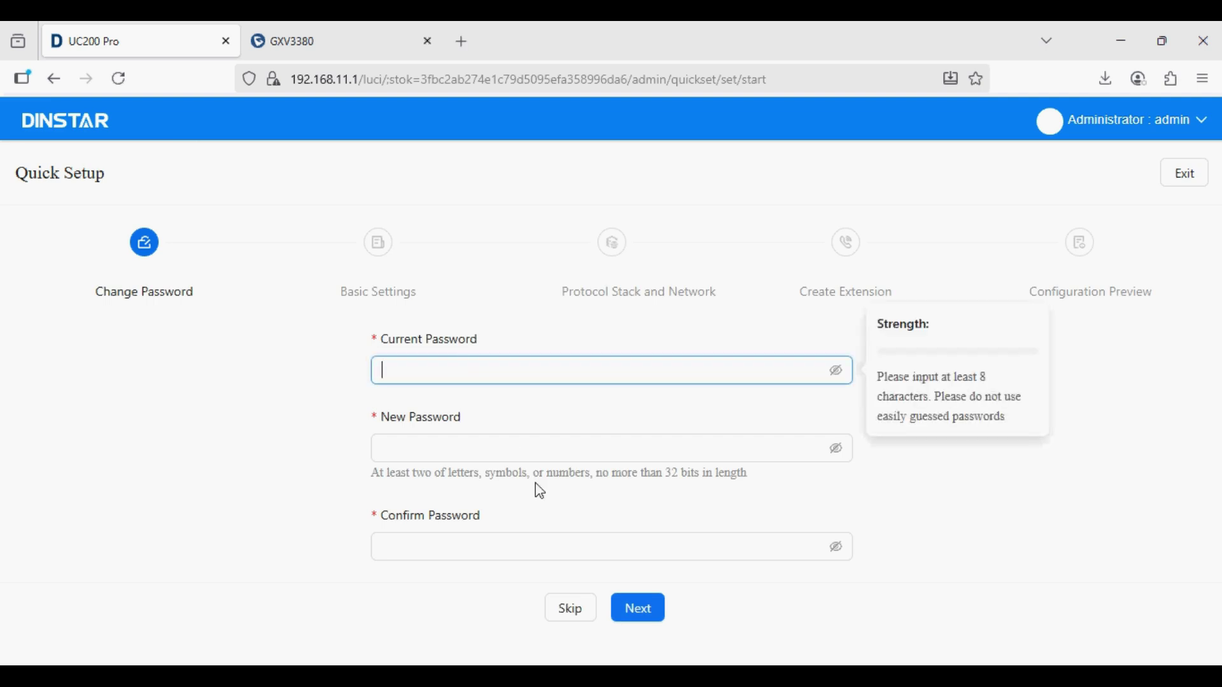
left_click(649, 611)
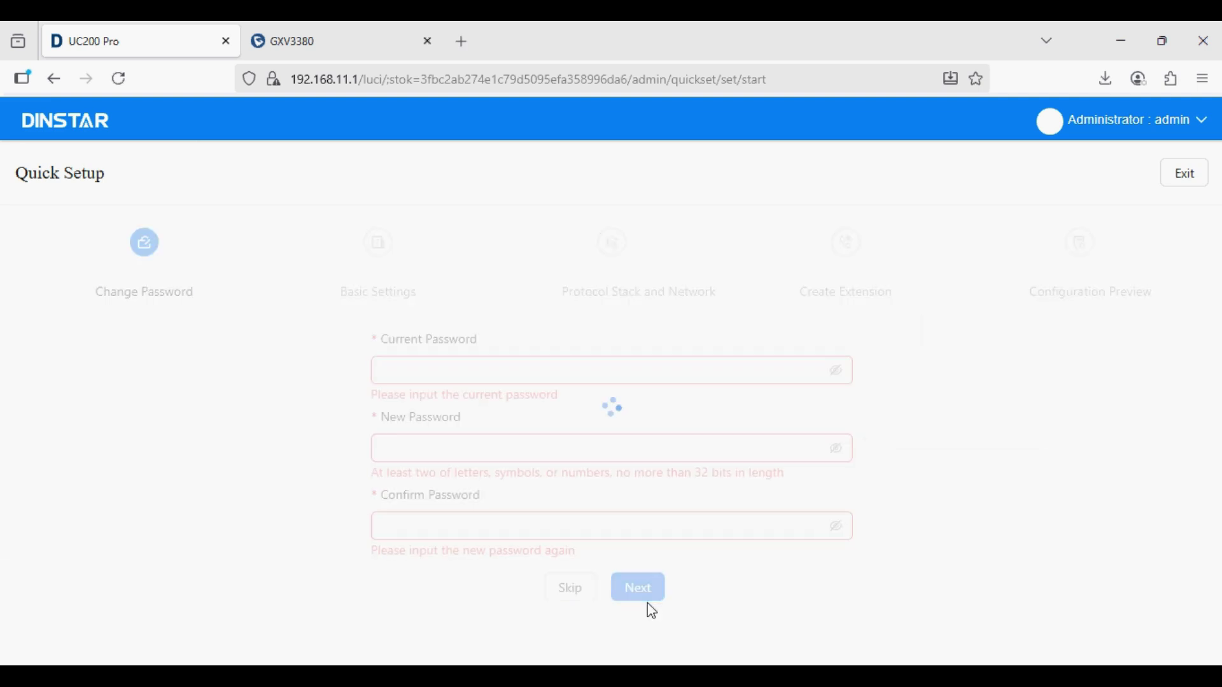
left_click(583, 588)
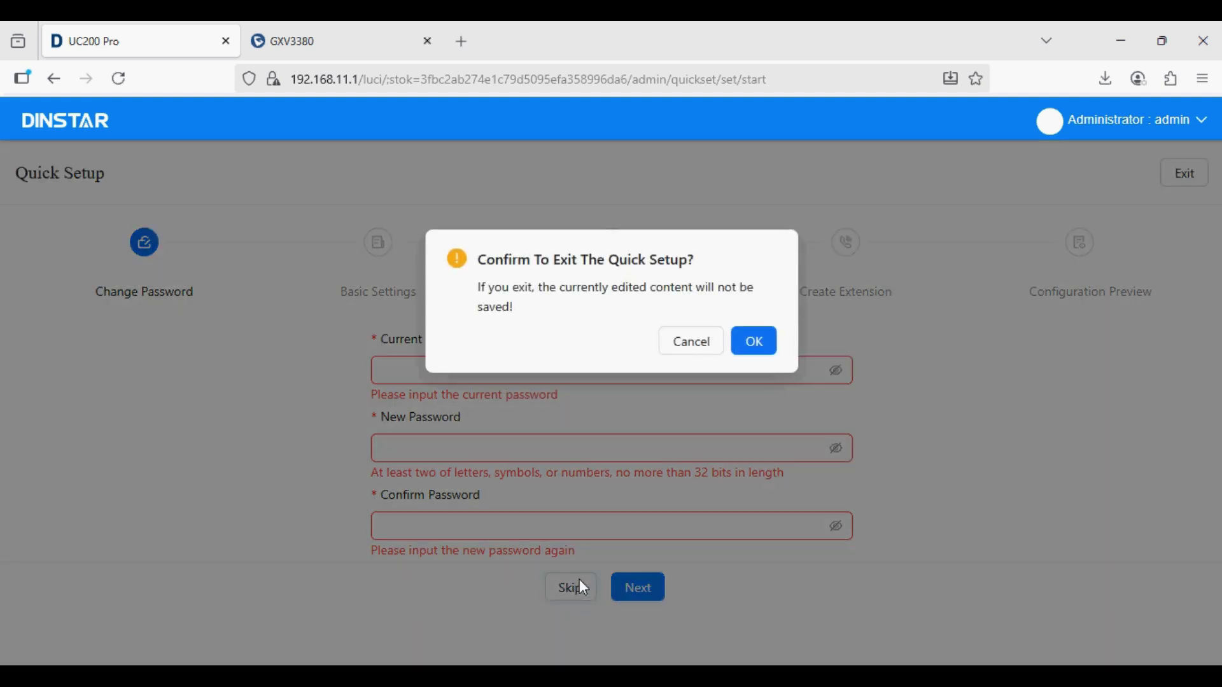
left_click(754, 338)
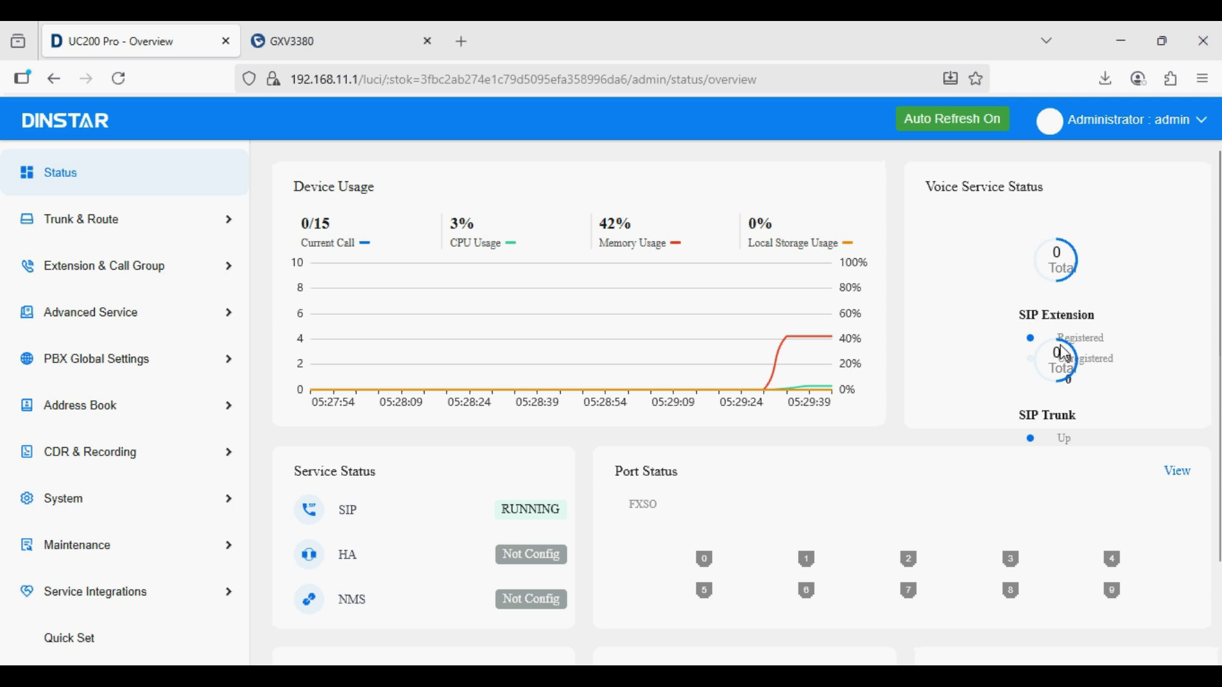
scroll(1068, 424, "down", 3)
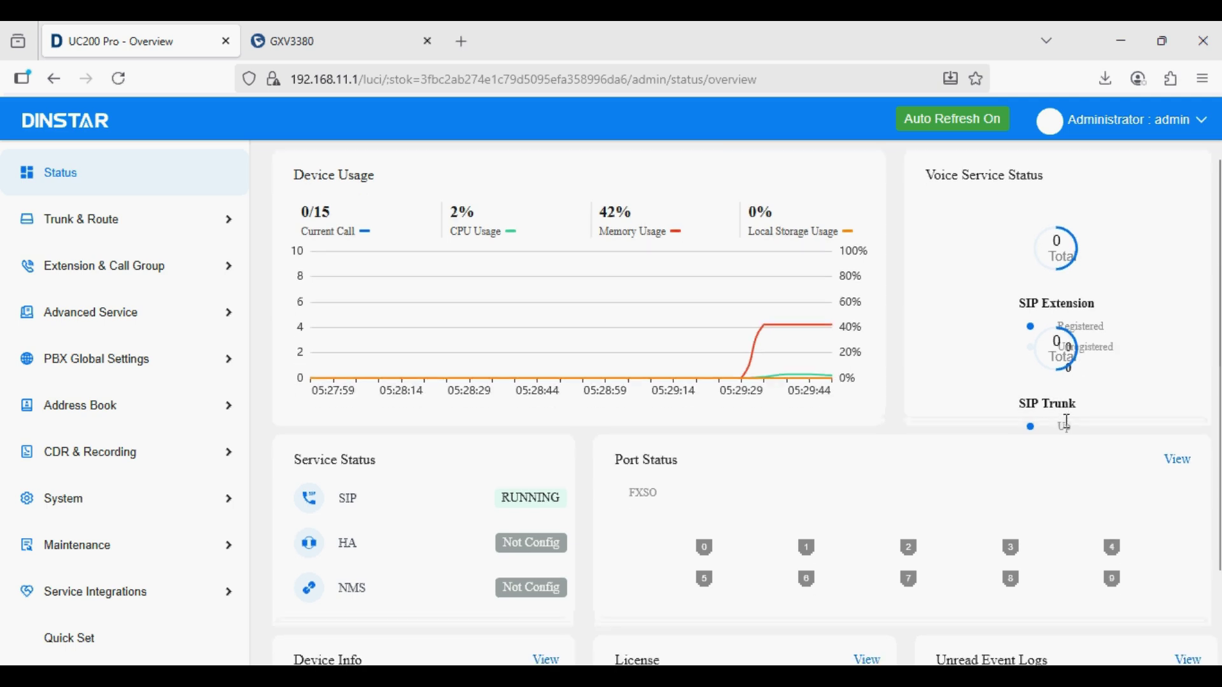
left_click_drag(504, 616, 562, 615)
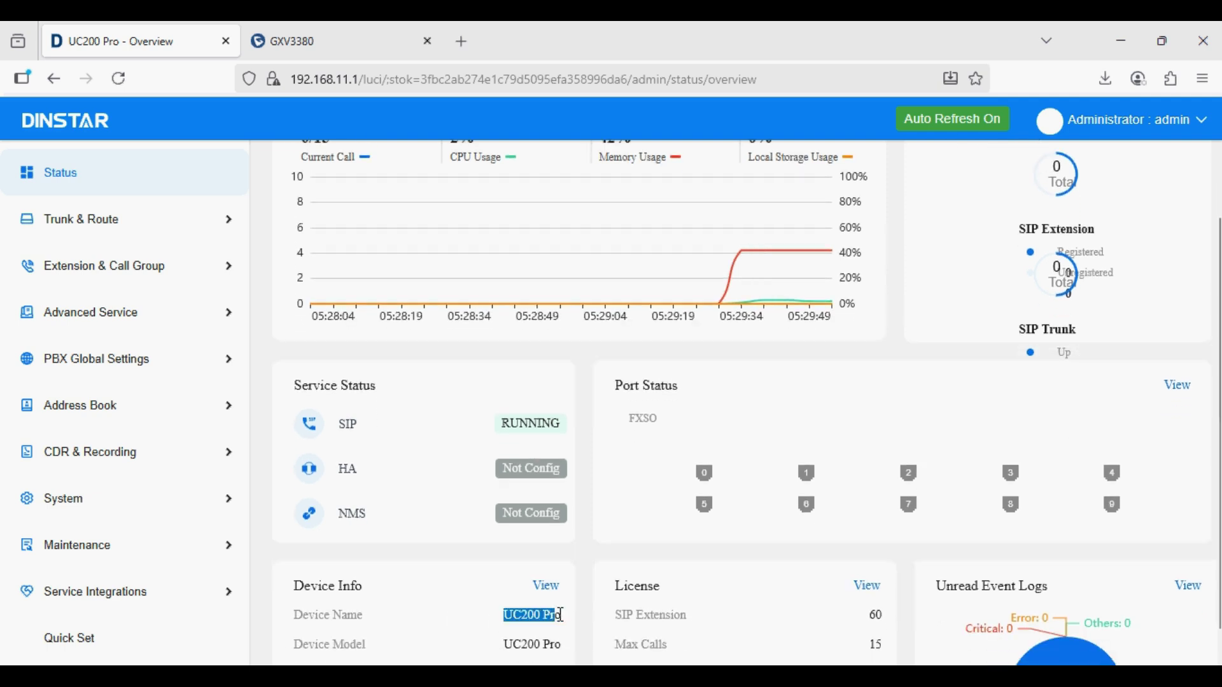
left_click(582, 608)
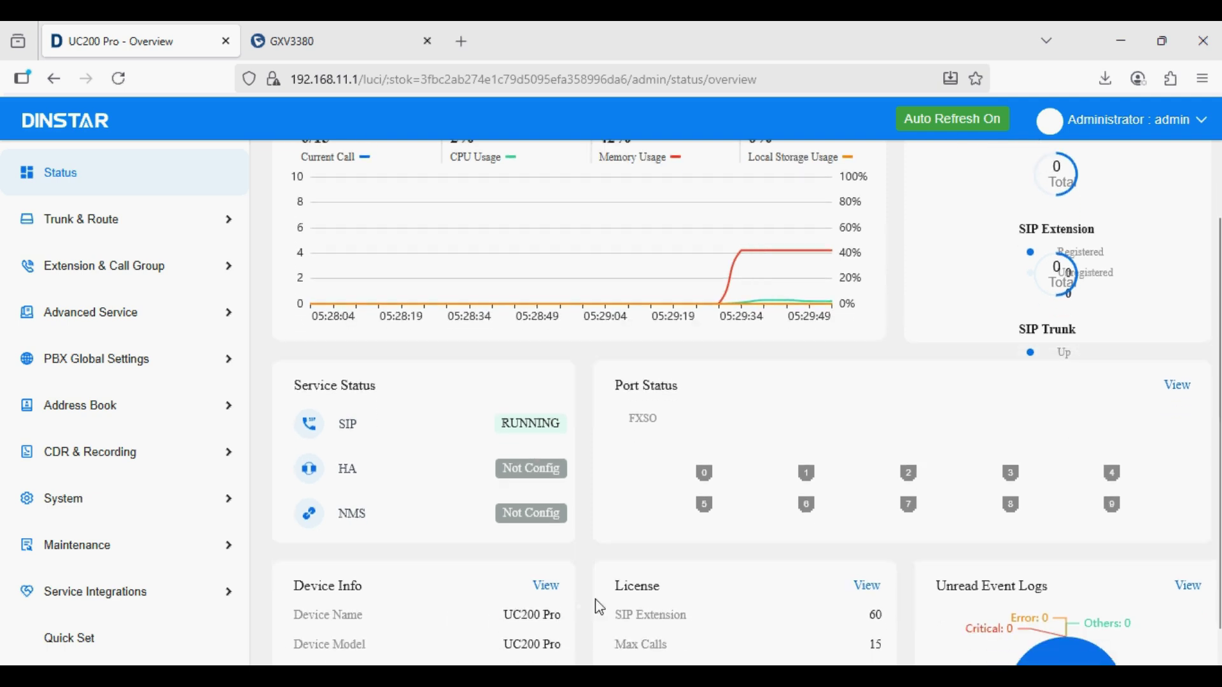
left_click_drag(838, 621, 889, 622)
left_click(891, 645)
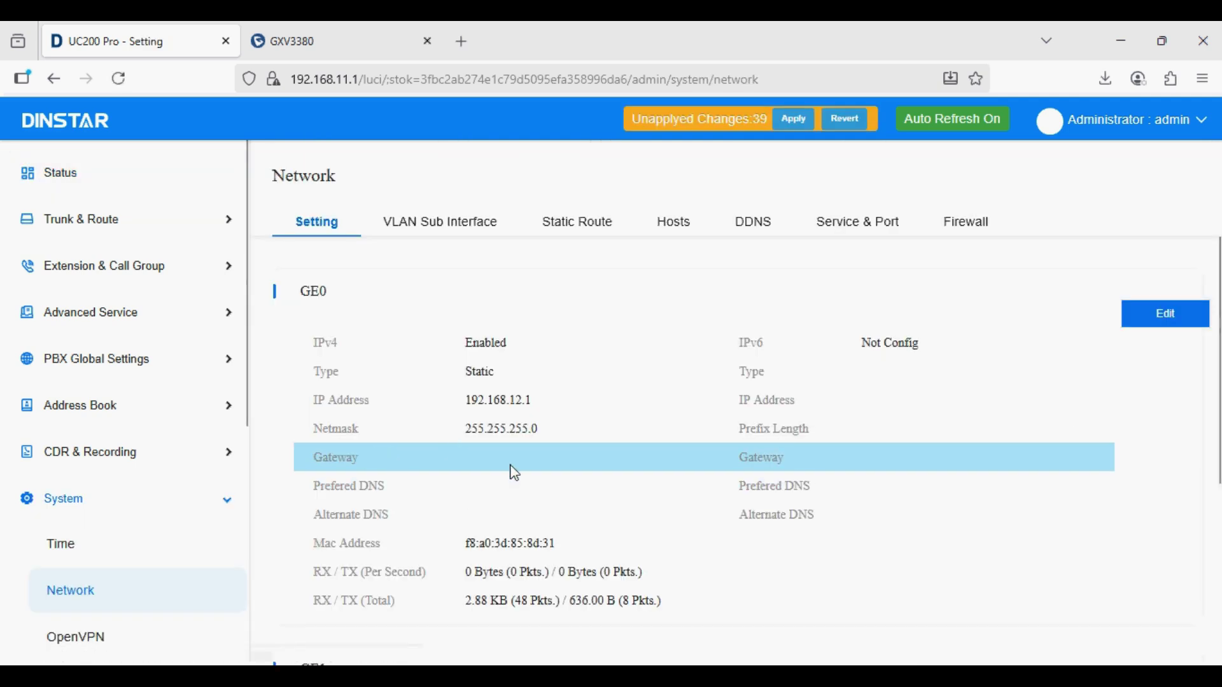
- Review GE0 (192.168.12.1) and GE1 (192.168.11.1) addresses, then open GE1 for editing
double_click(313, 292)
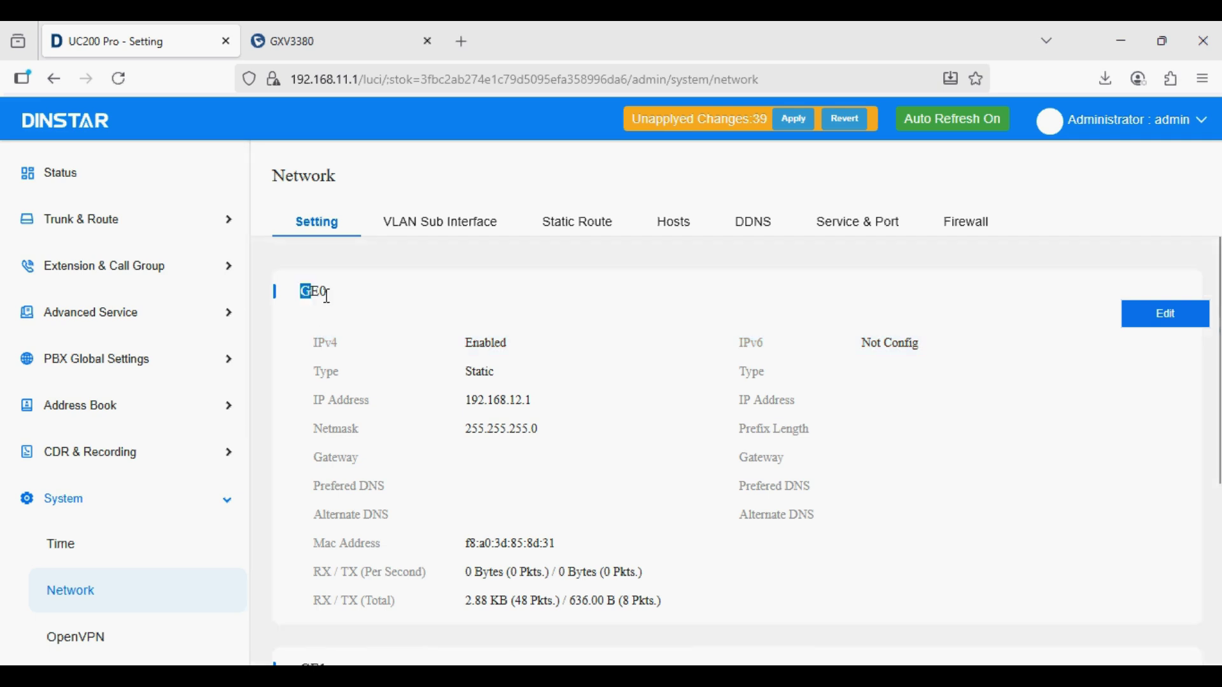
left_click_drag(465, 401, 545, 421)
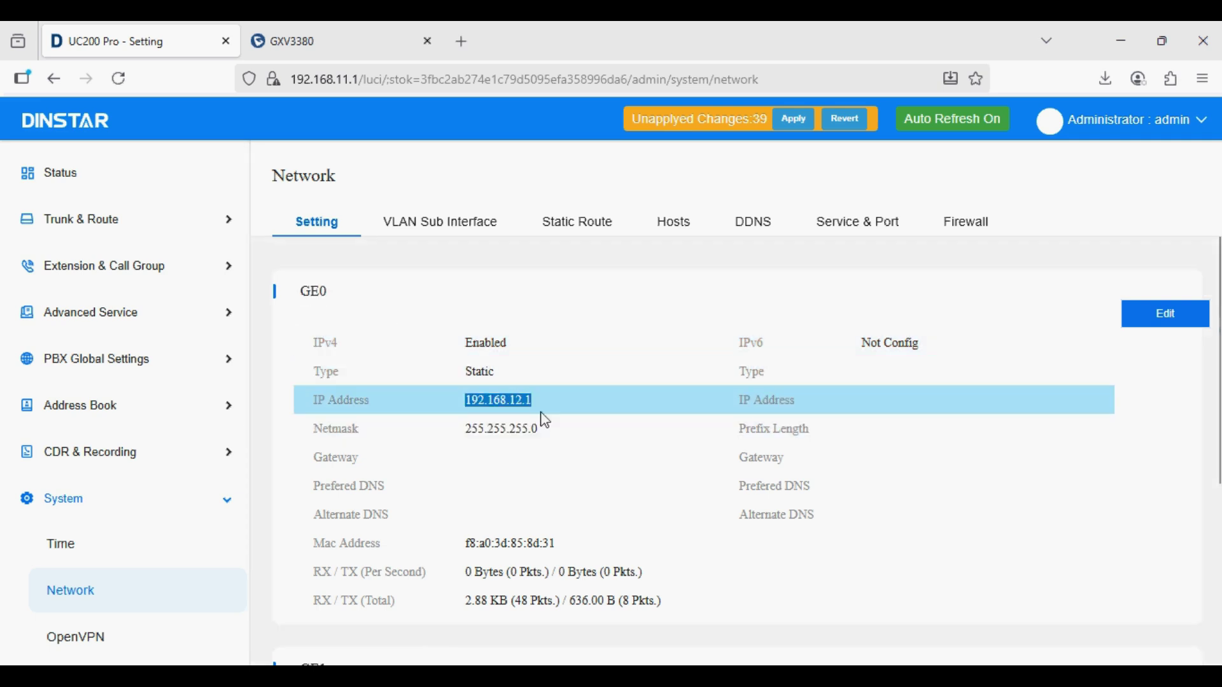
scroll(545, 420, "down", 4)
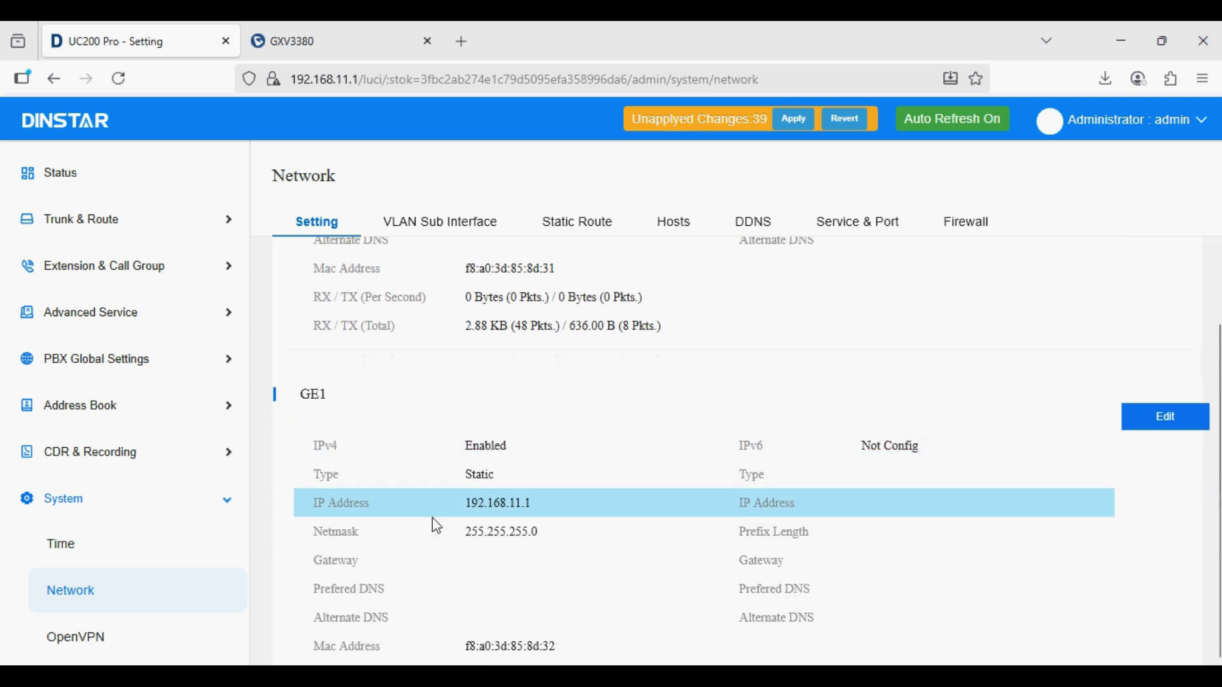
left_click_drag(464, 507, 522, 507)
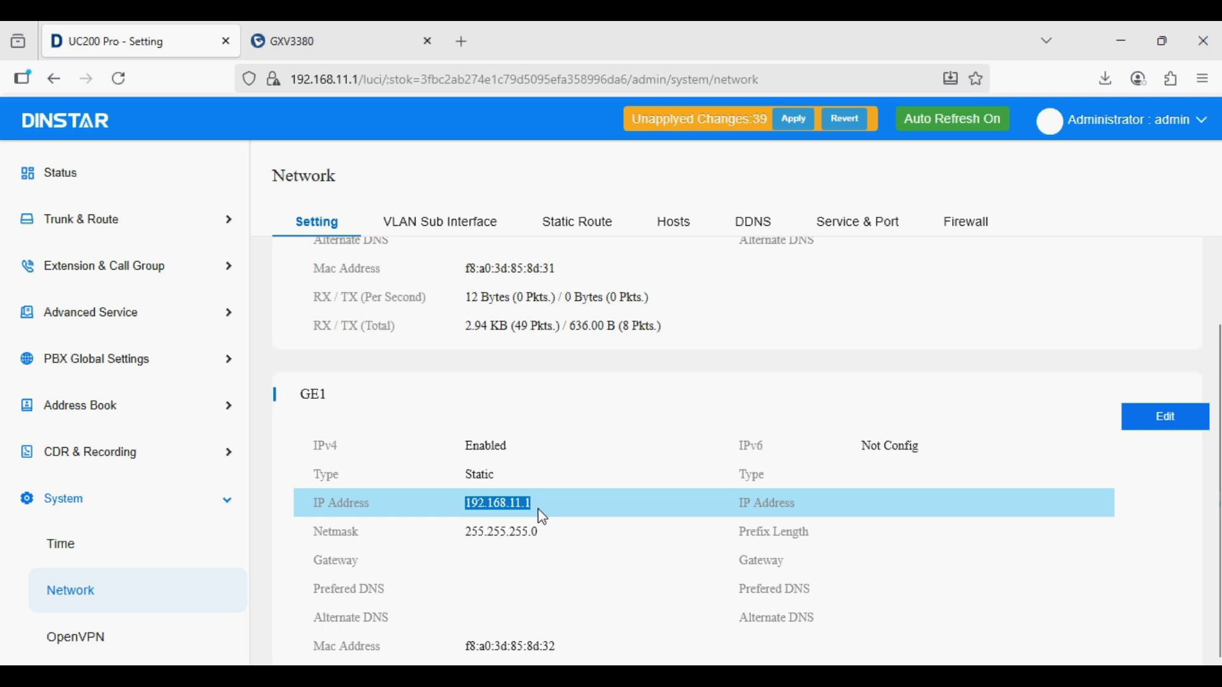
scroll(494, 378, "down", 1)
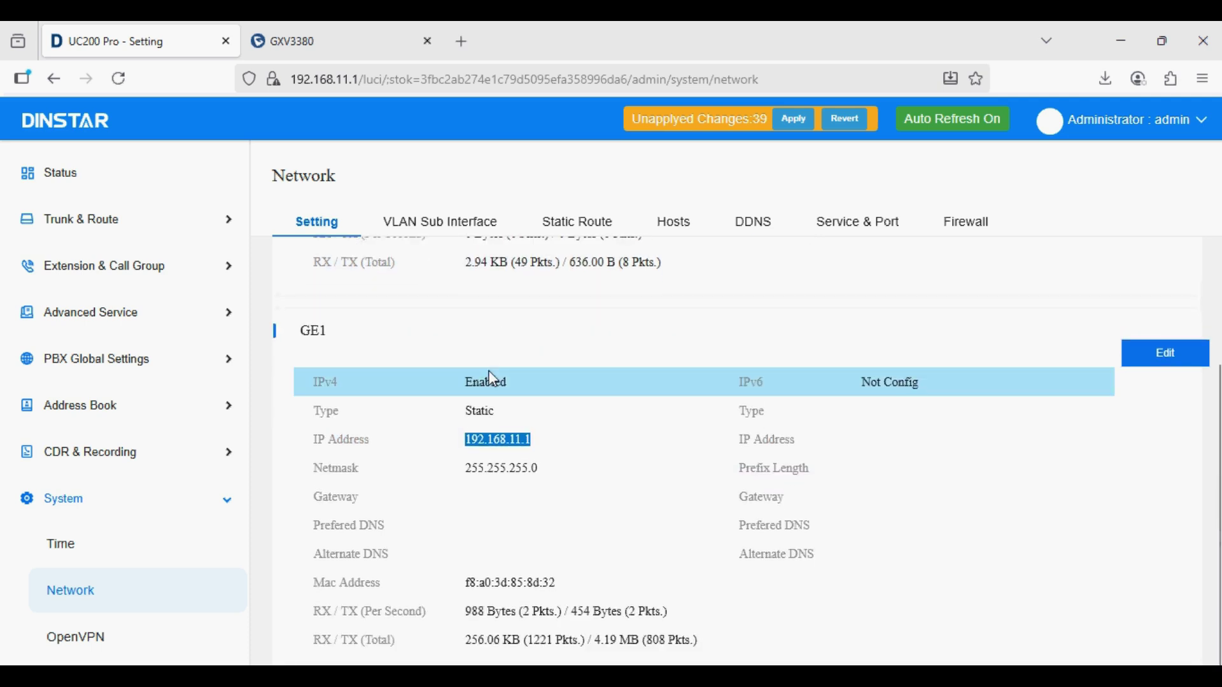
left_click(1153, 364)
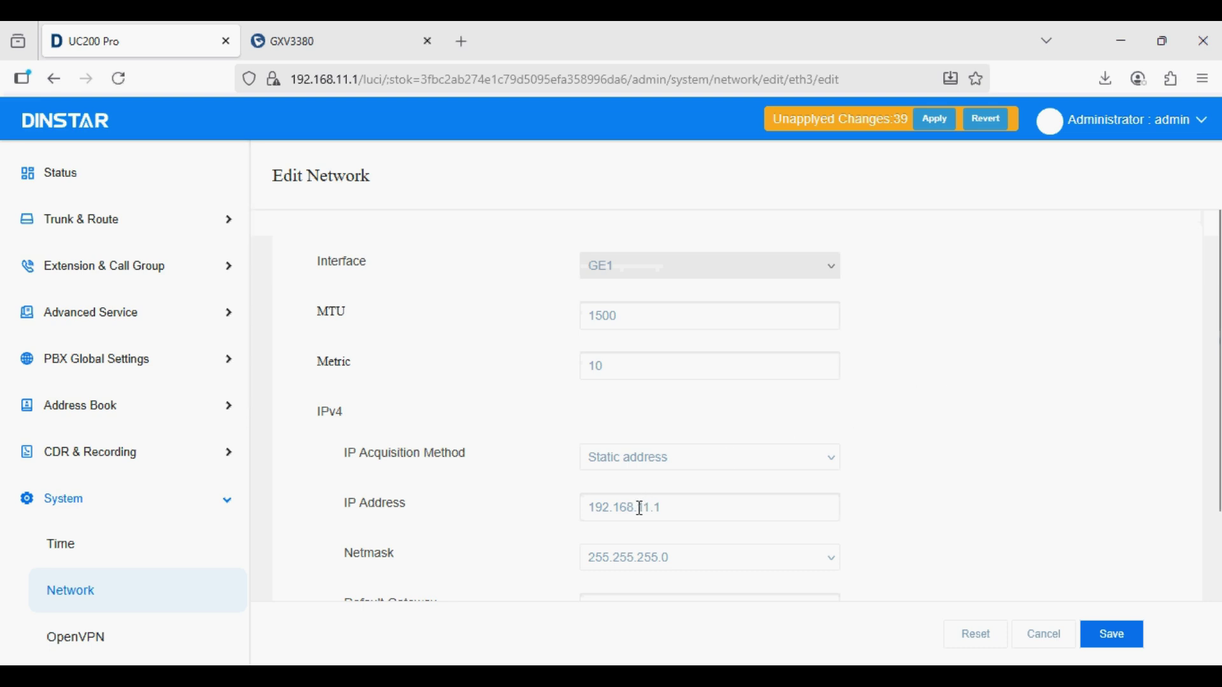
- Change GE1's IP address to 192.168.0.200 and netmask to 255.255.252.0
left_click_drag(641, 509, 696, 507)
type("0.200")
key("Tab")
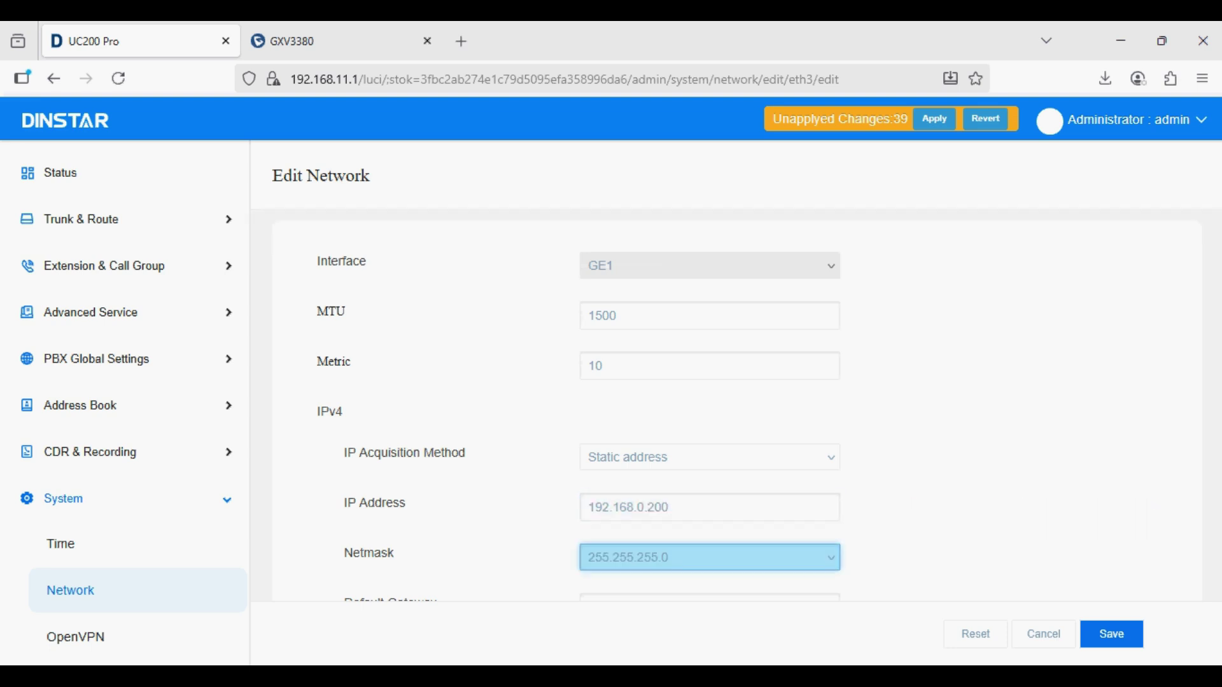
left_click(660, 557)
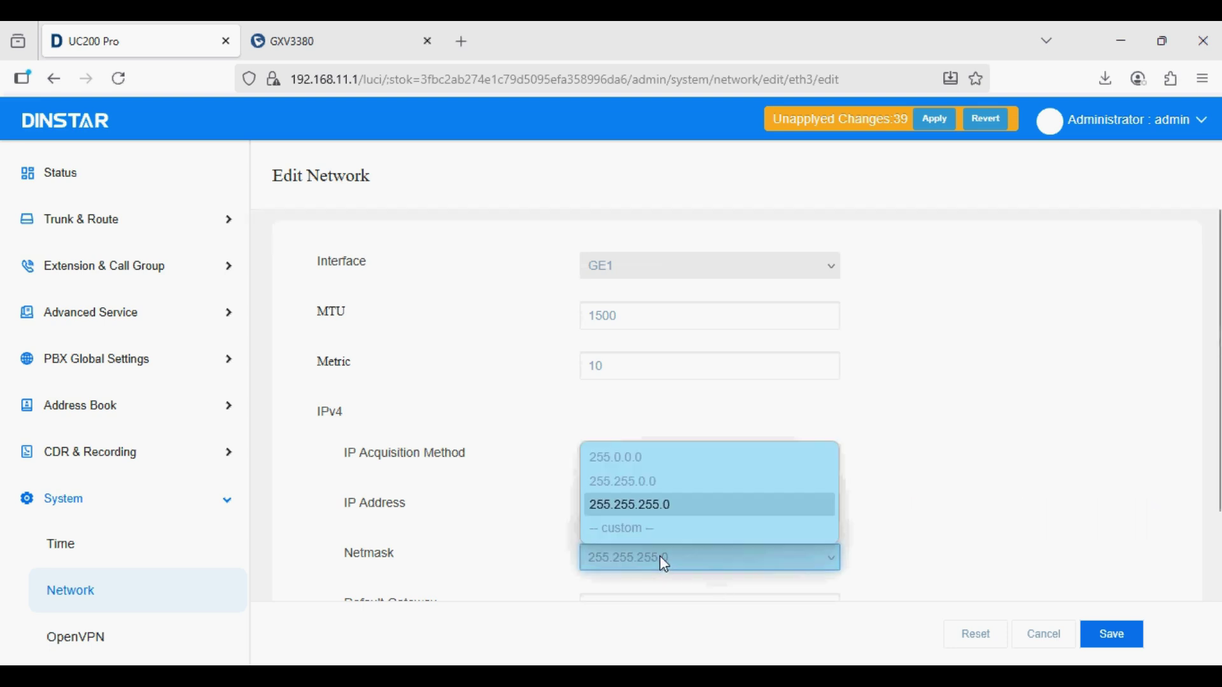
left_click(651, 559)
left_click(653, 561)
left_click(652, 562)
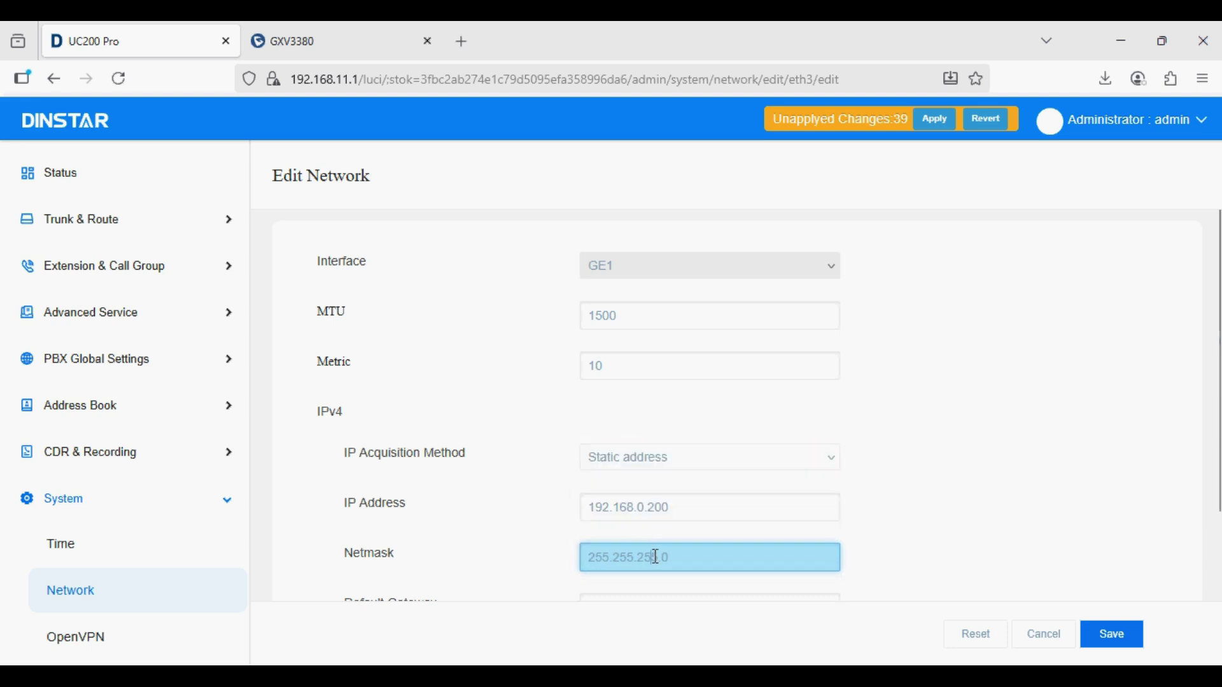
key("BackSpace")
type("2")
key("Tab")
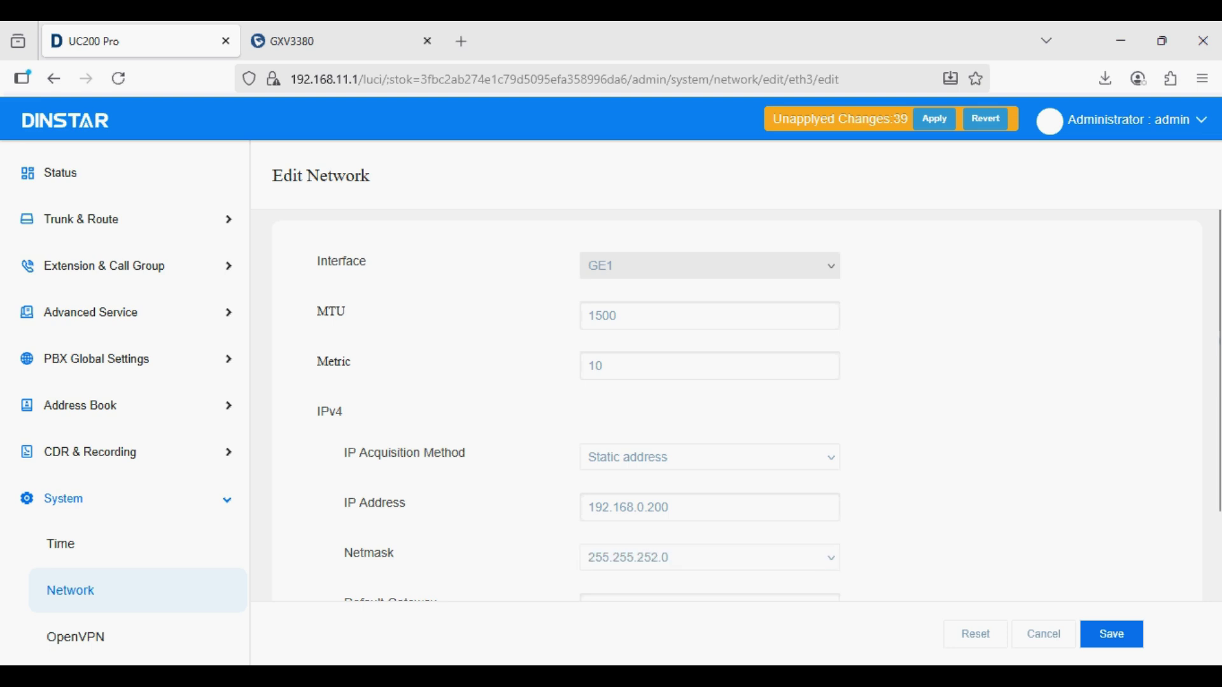
- Set gateway 192.168.1.1 and preferred DNS 8.8.8.8, then save GE1's settings
scroll(731, 407, "down", 2)
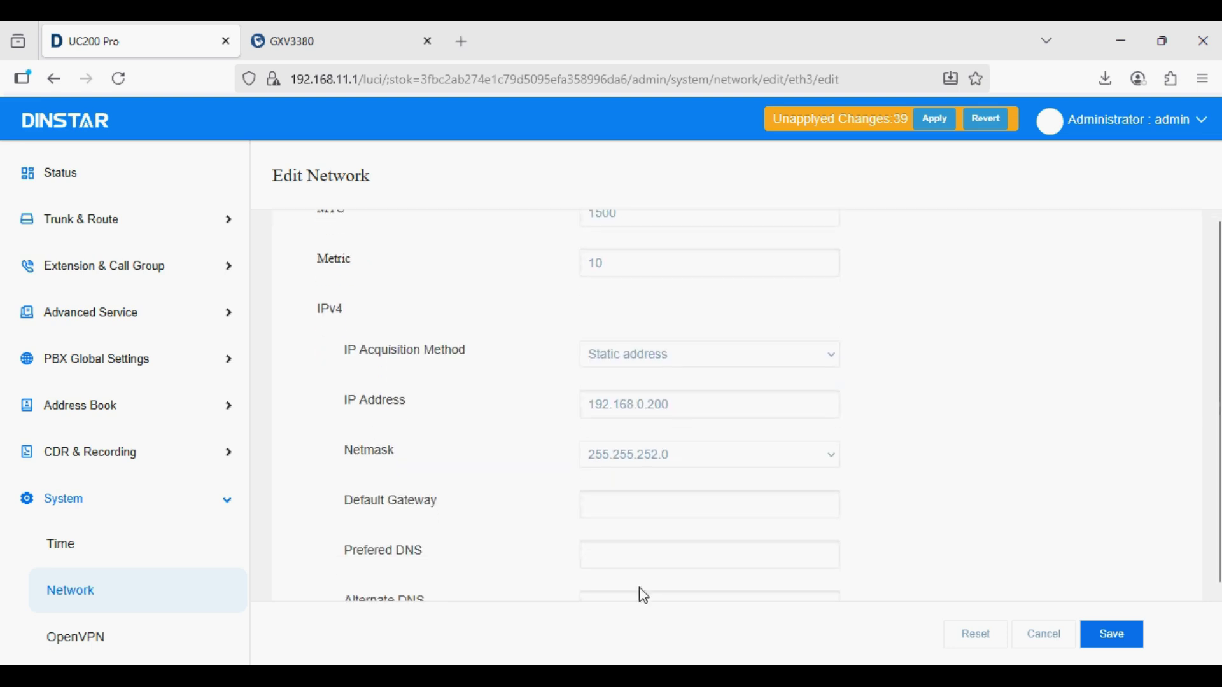
left_click(647, 505)
type("192.168")
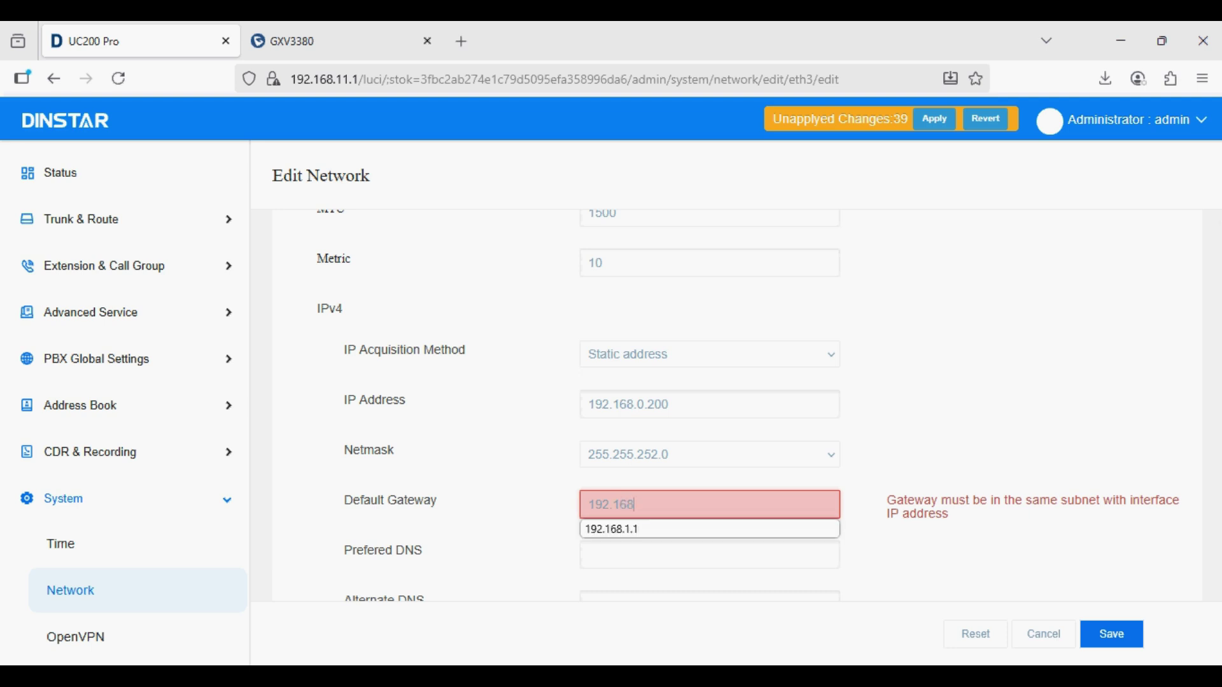
type(".1.1")
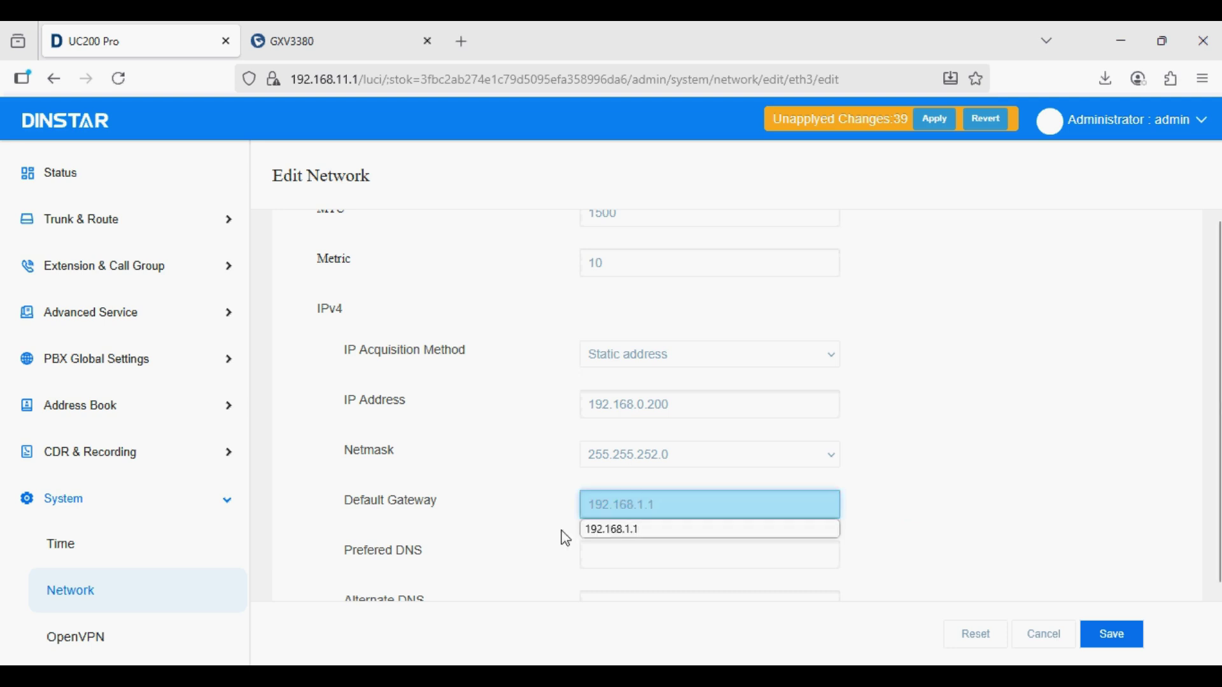
left_click(599, 547)
type("8.8.8.8")
left_click(493, 551)
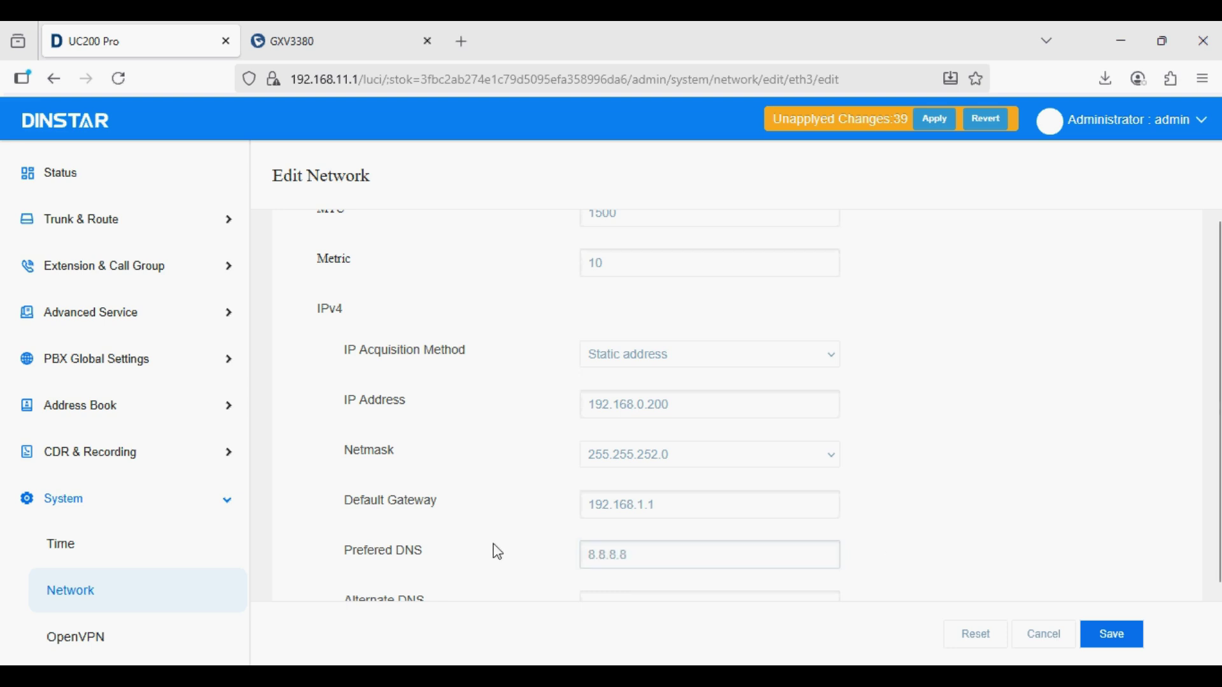
left_click(1103, 635)
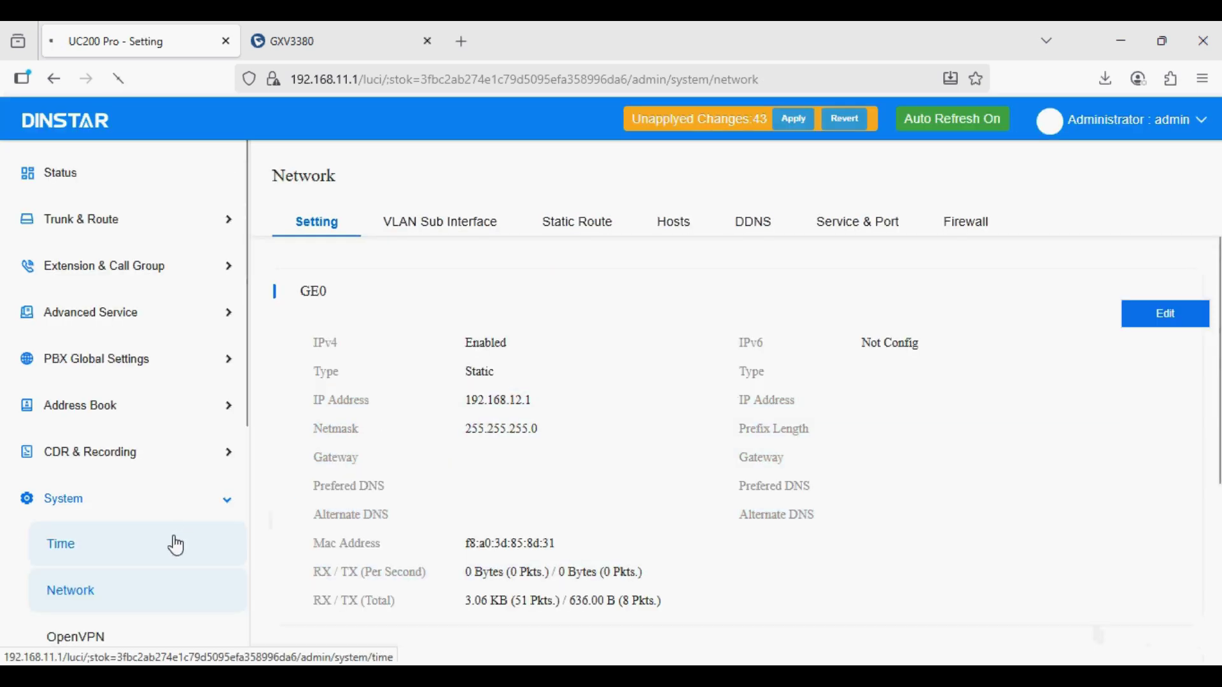
- Set the system timezone to Asia/Kolkata, save it, and apply all pending changes
left_click(175, 541)
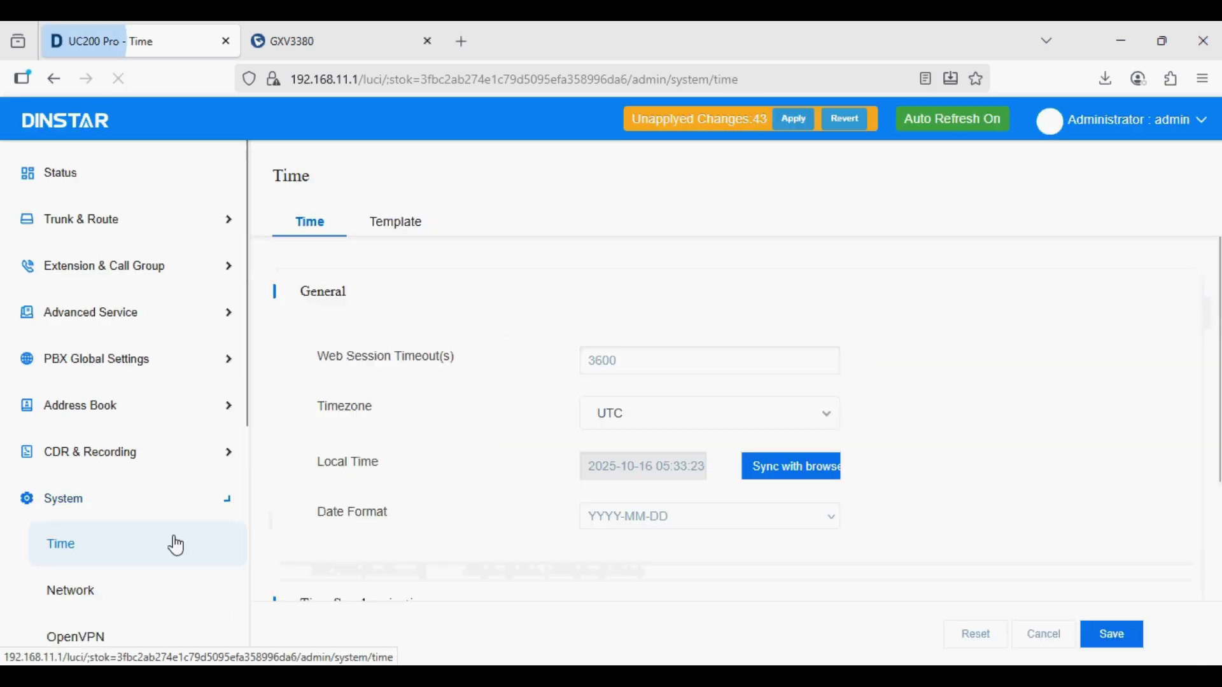
left_click(715, 418)
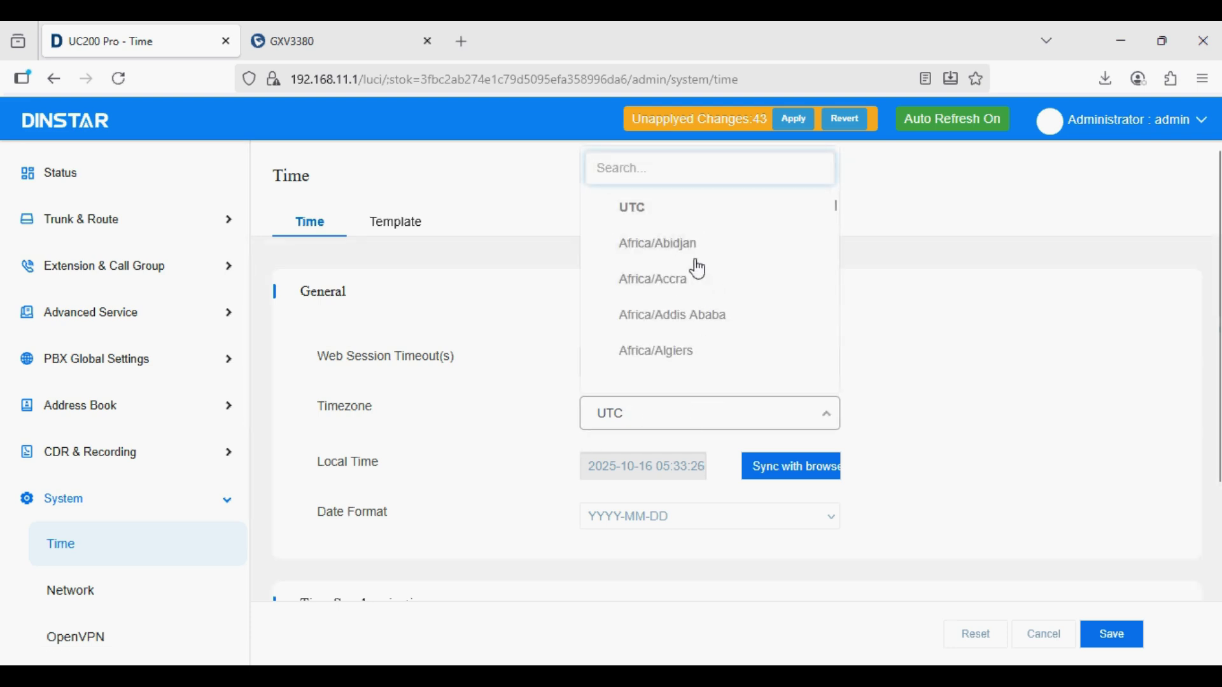
type("as")
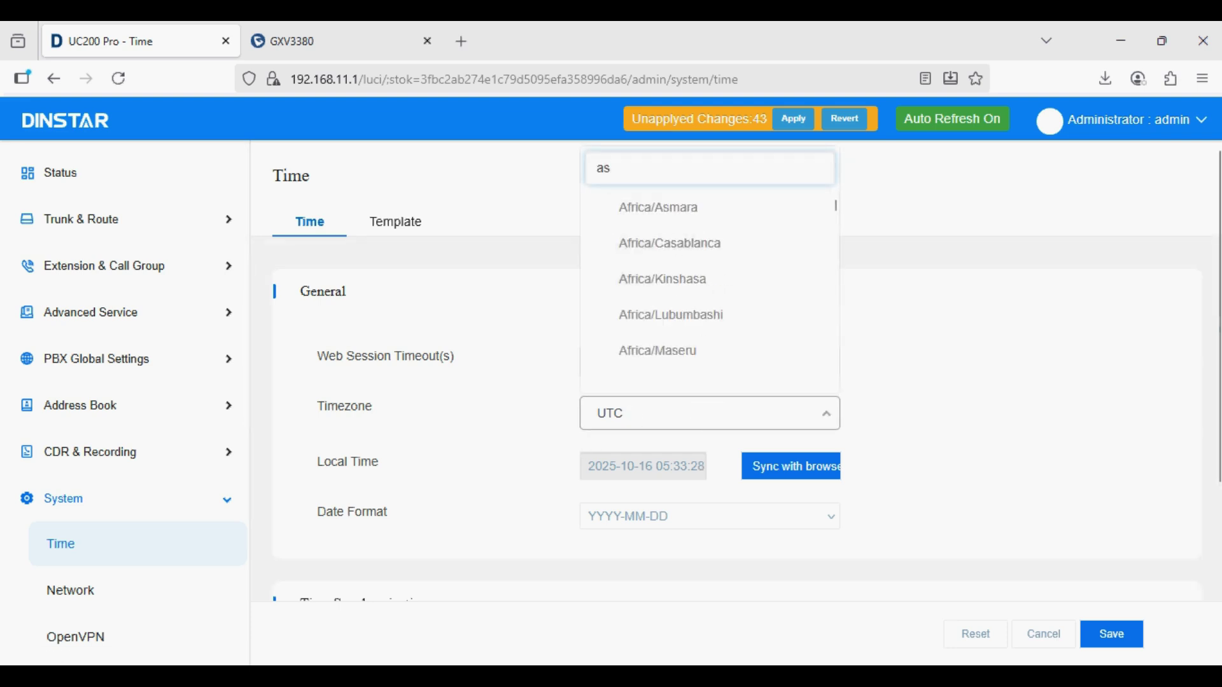
type("ia/kolk")
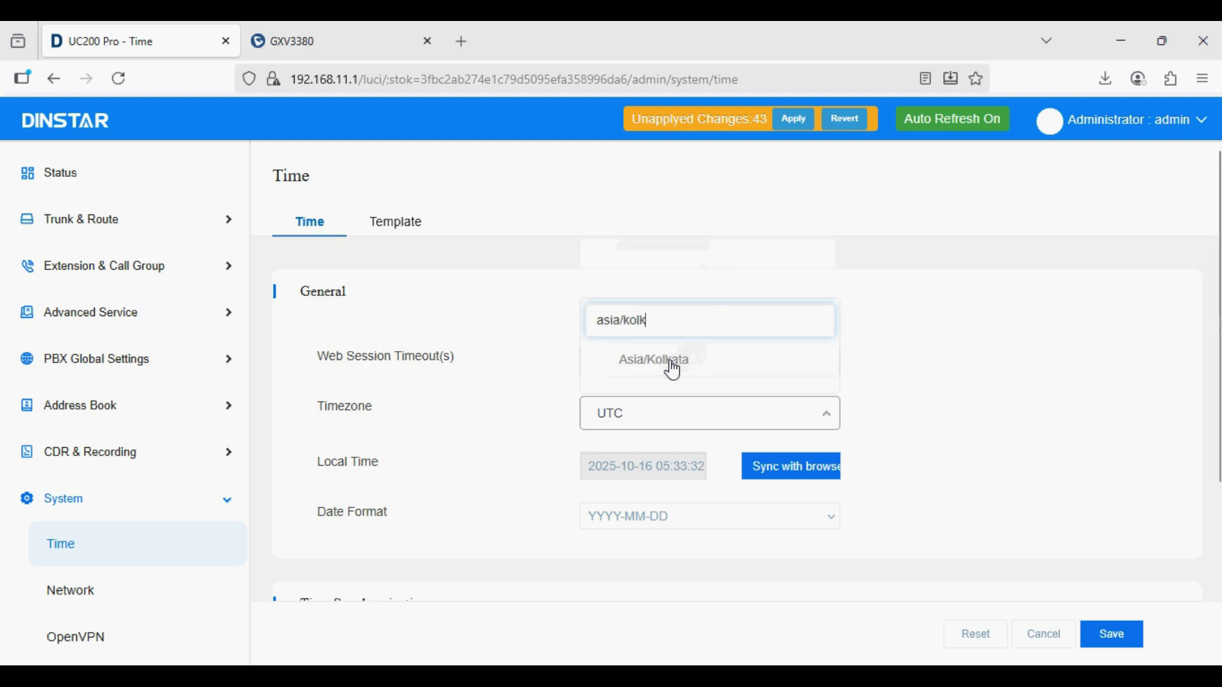
left_click(670, 361)
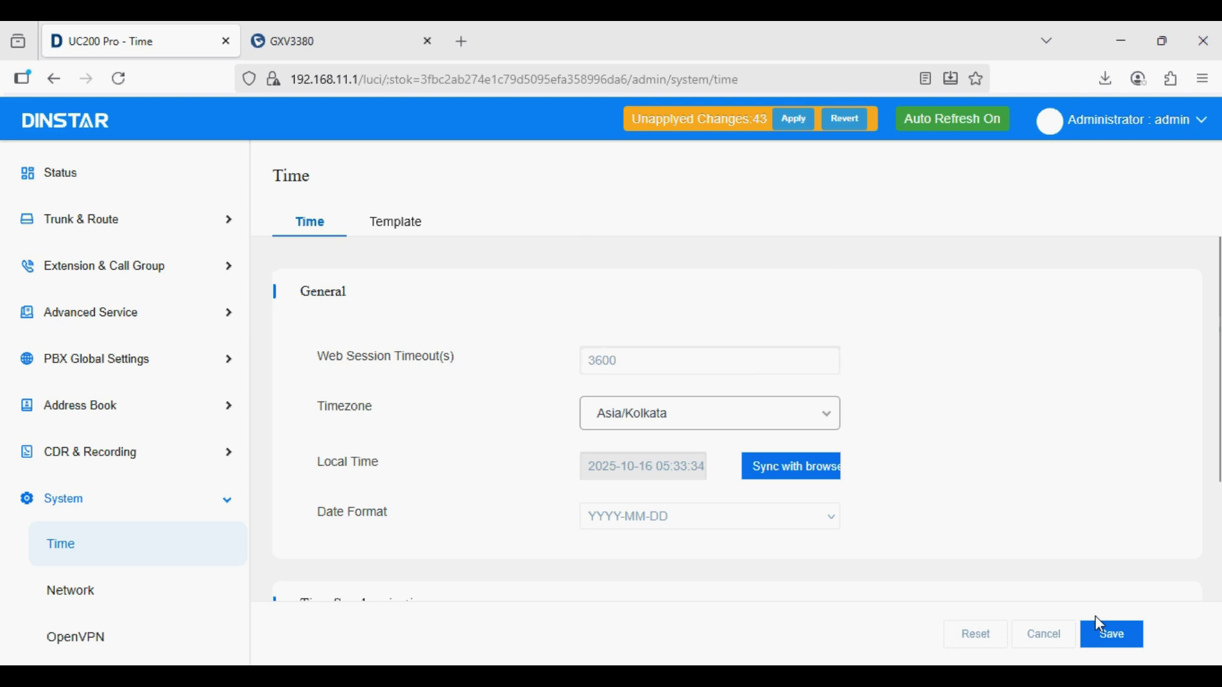
left_click(1107, 639)
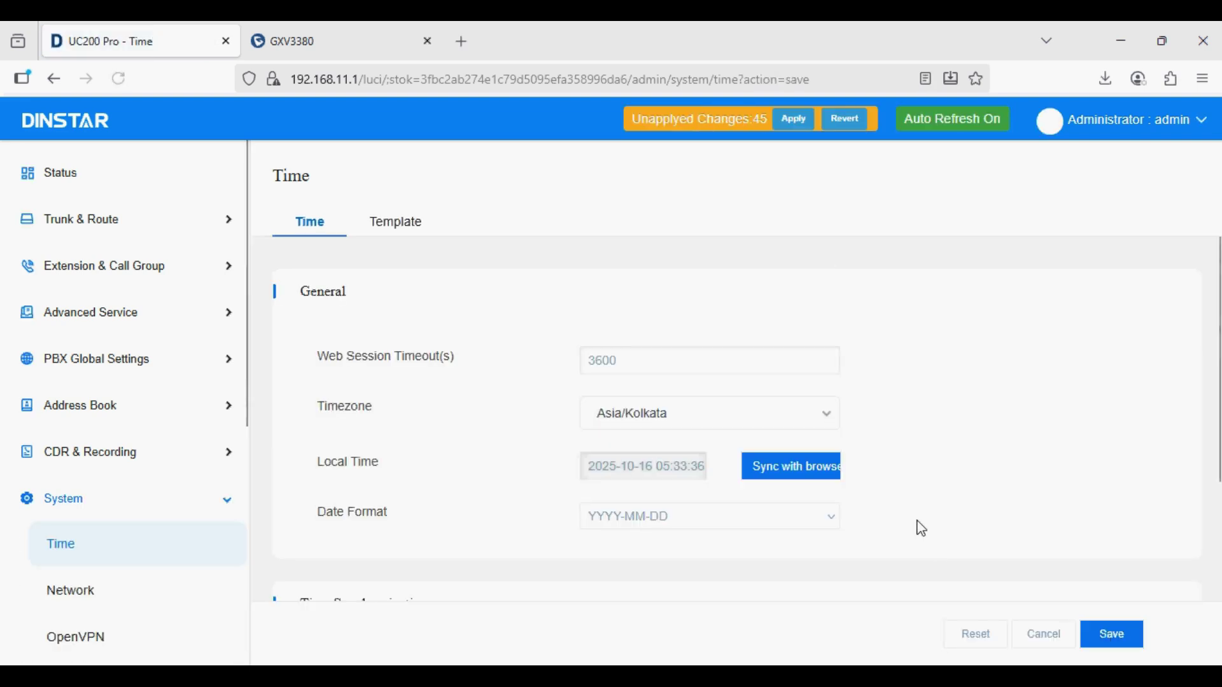
scroll(922, 529, "down", 4)
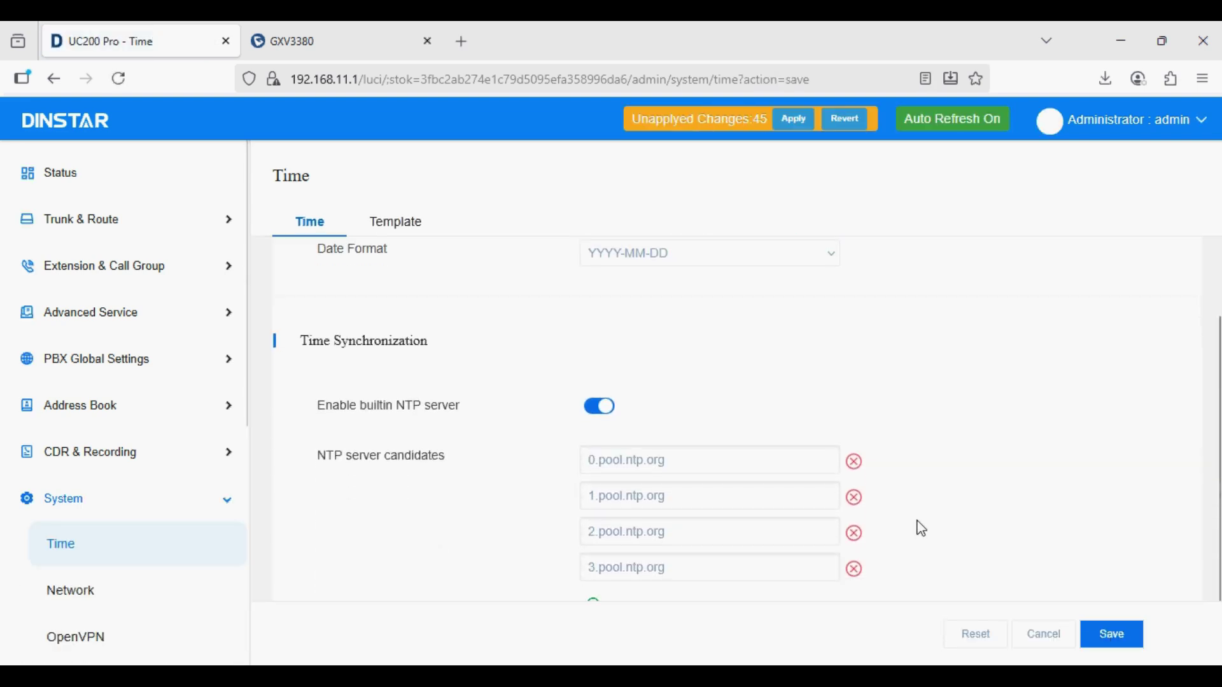
left_click(797, 127)
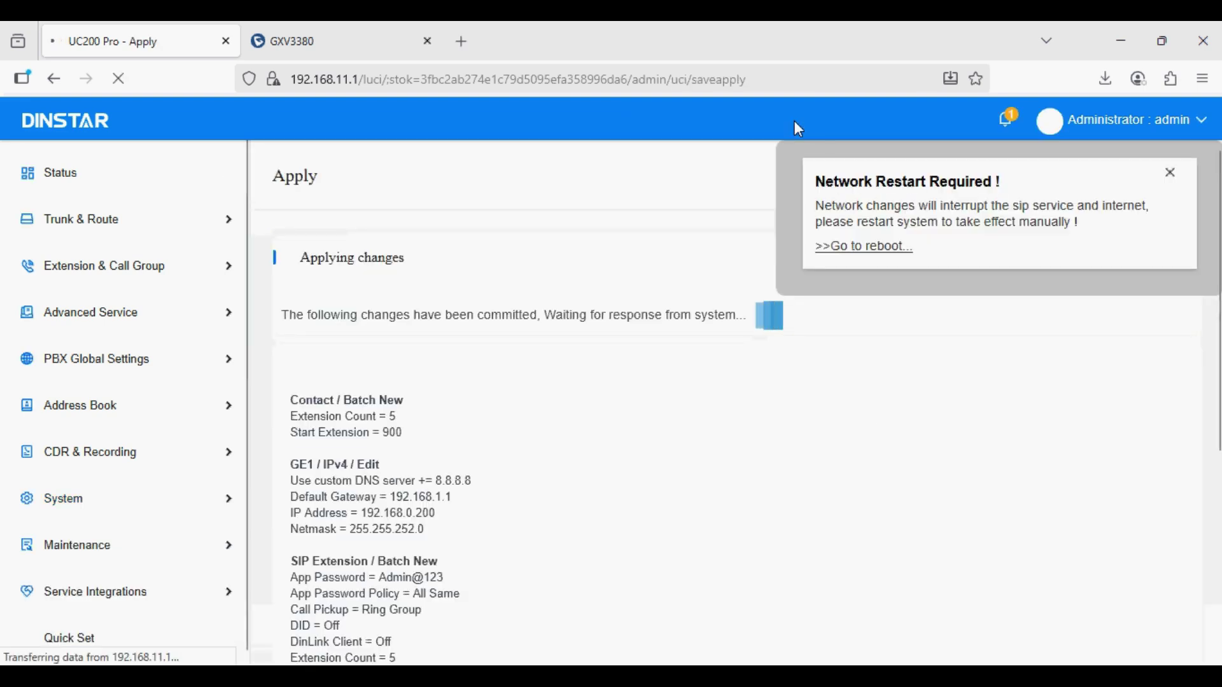
- Restart the whole device immediately from the reboot page, then select the old IP in the address bar
left_click(863, 249)
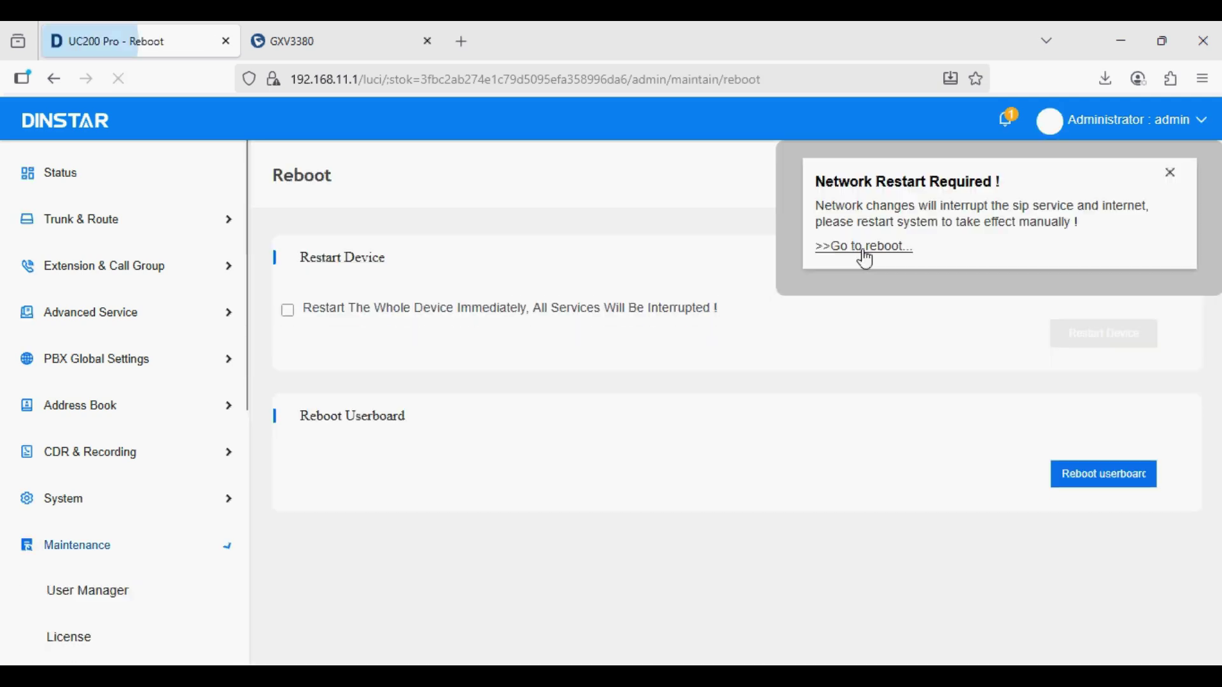
left_click(287, 316)
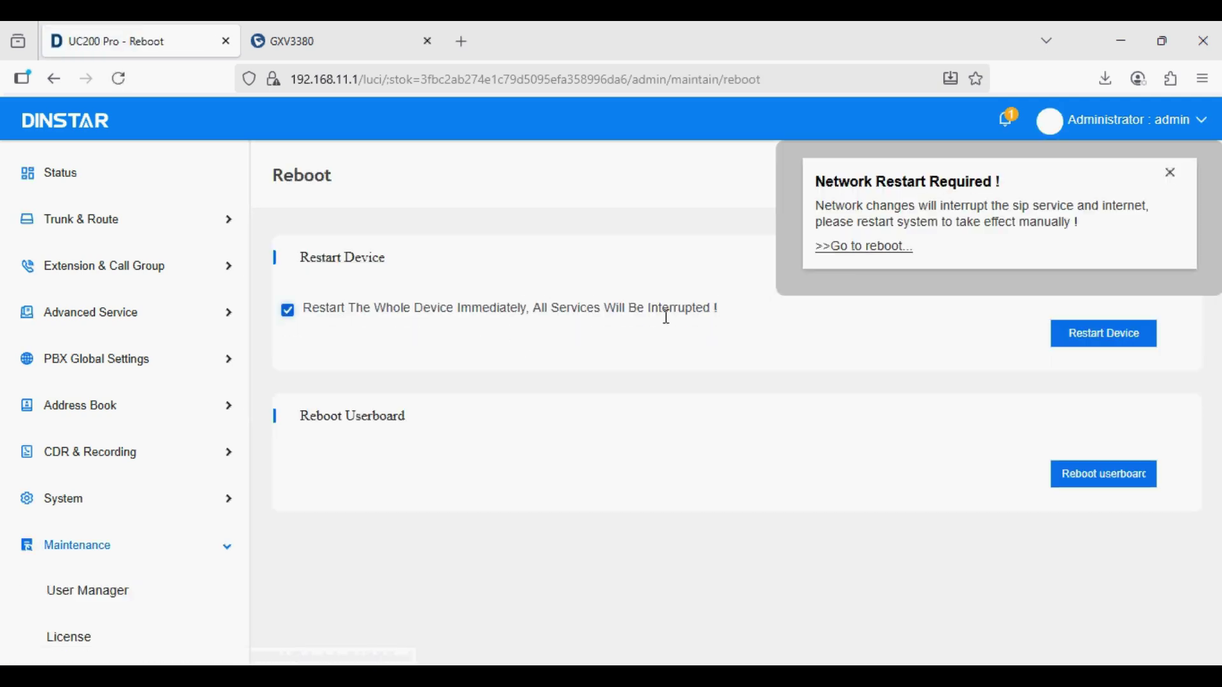
left_click(1098, 347)
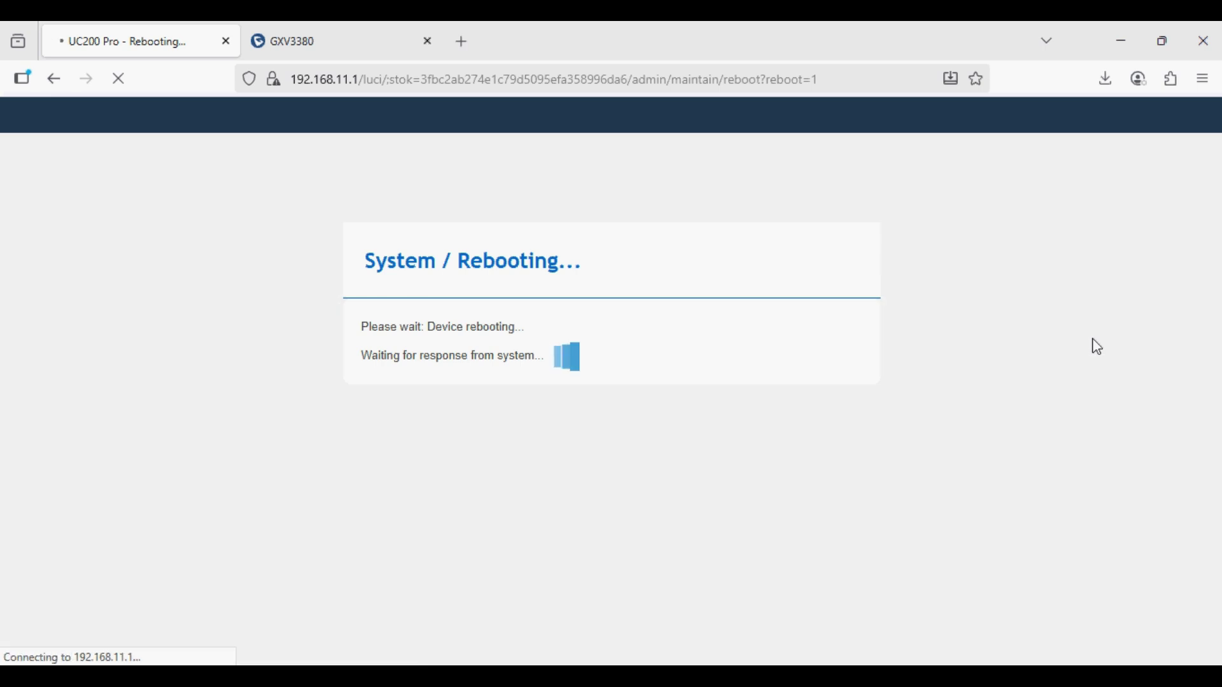
left_click_drag(338, 79, 974, 118)
type("0.2")
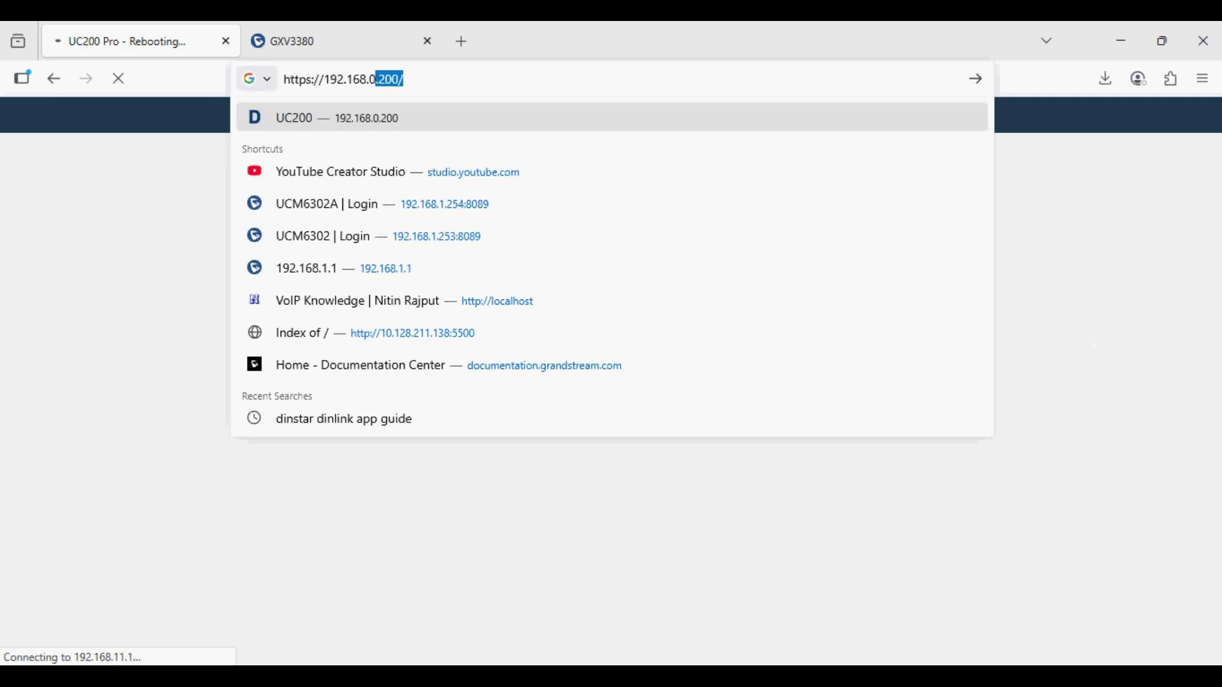
type("00")
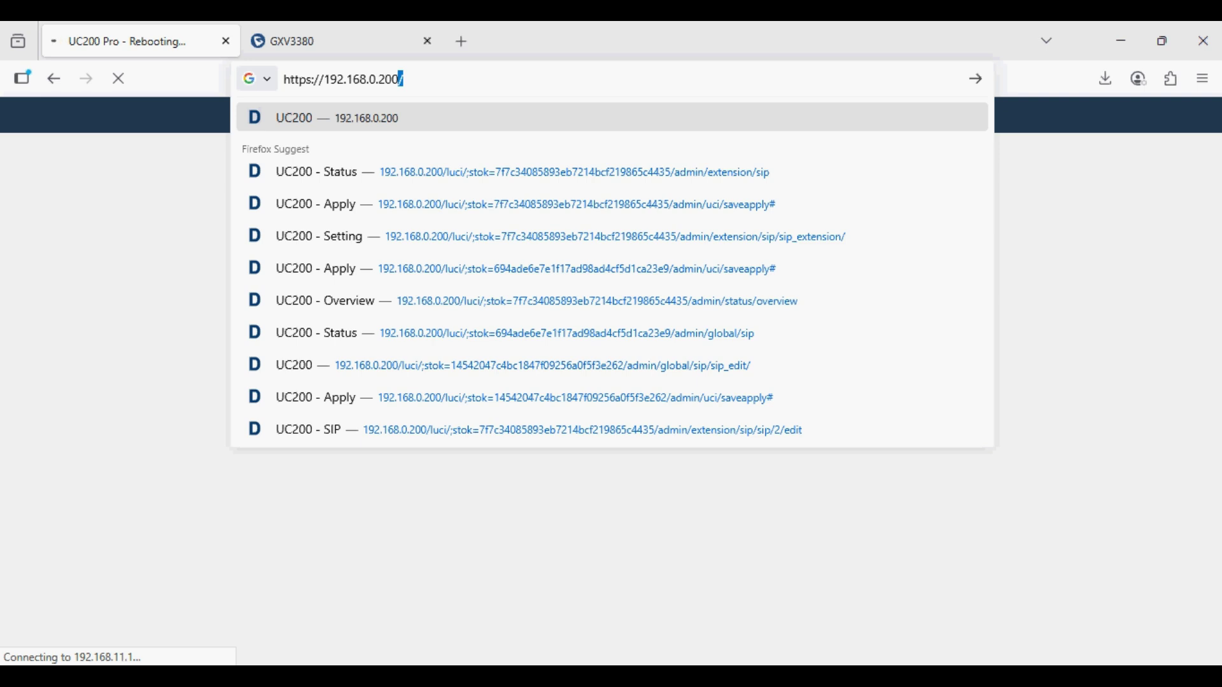
left_click(976, 79)
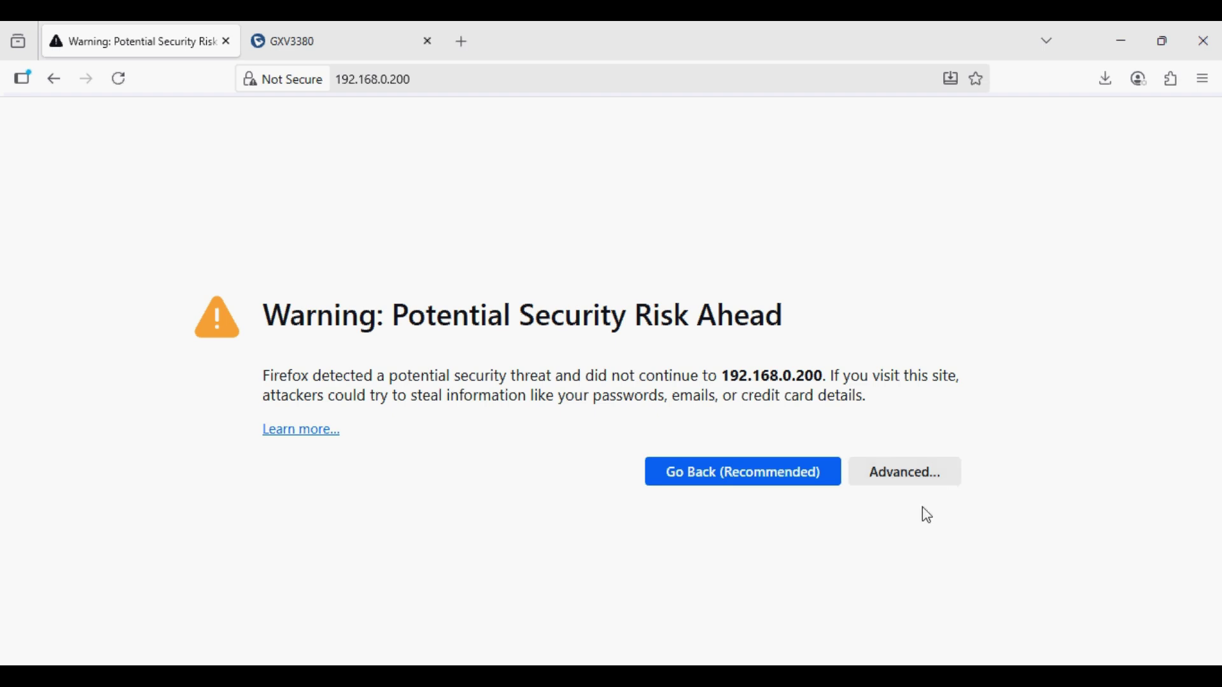
left_click(897, 474)
scroll(901, 483, "down", 3)
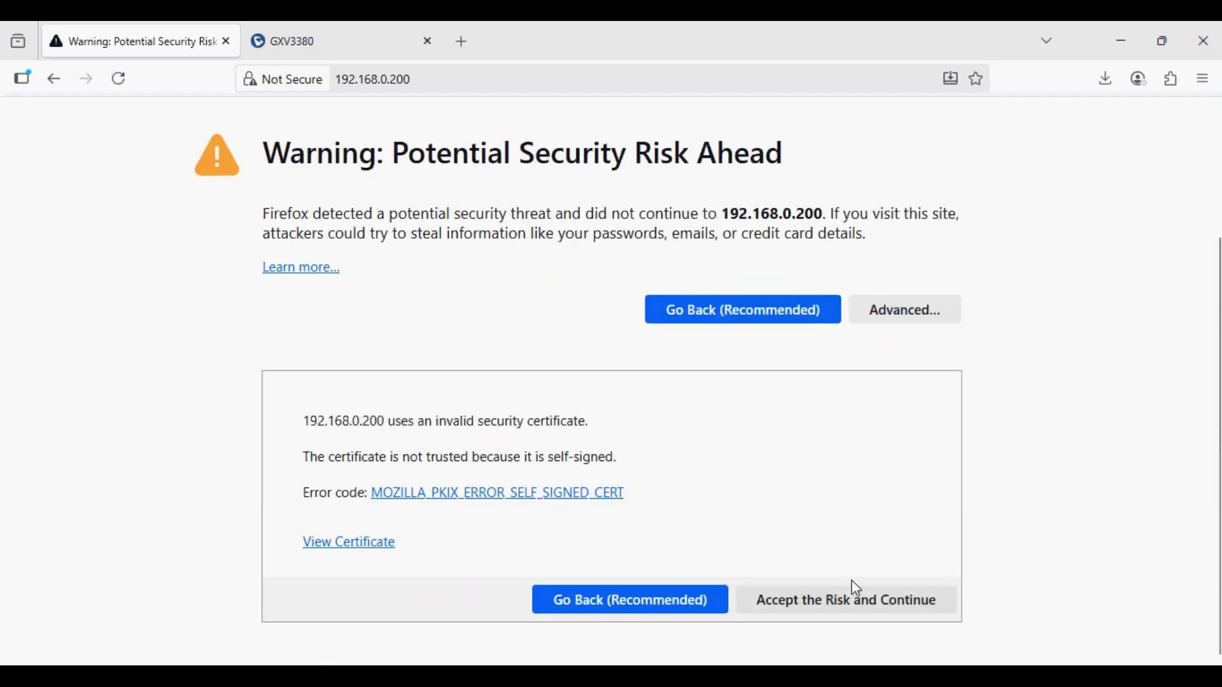
left_click(839, 602)
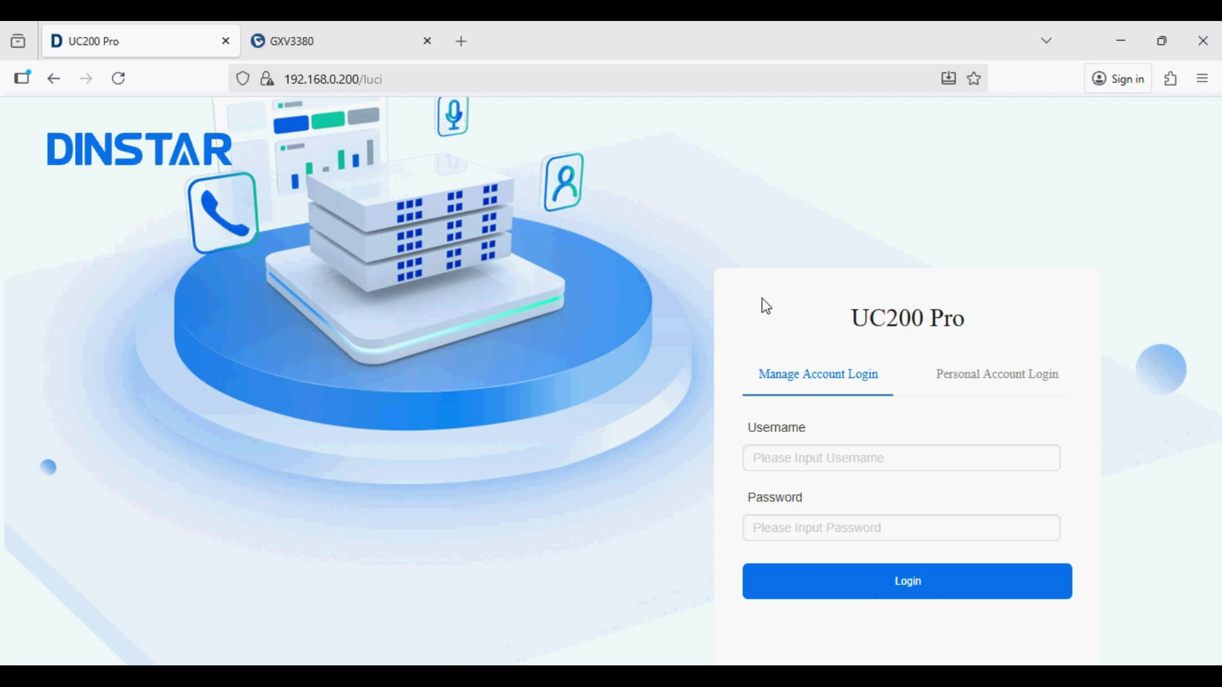
- Log in as admin with the account password and decline Firefox's offer to save it
left_click(800, 457)
type("admin")
key("Tab")
type("a")
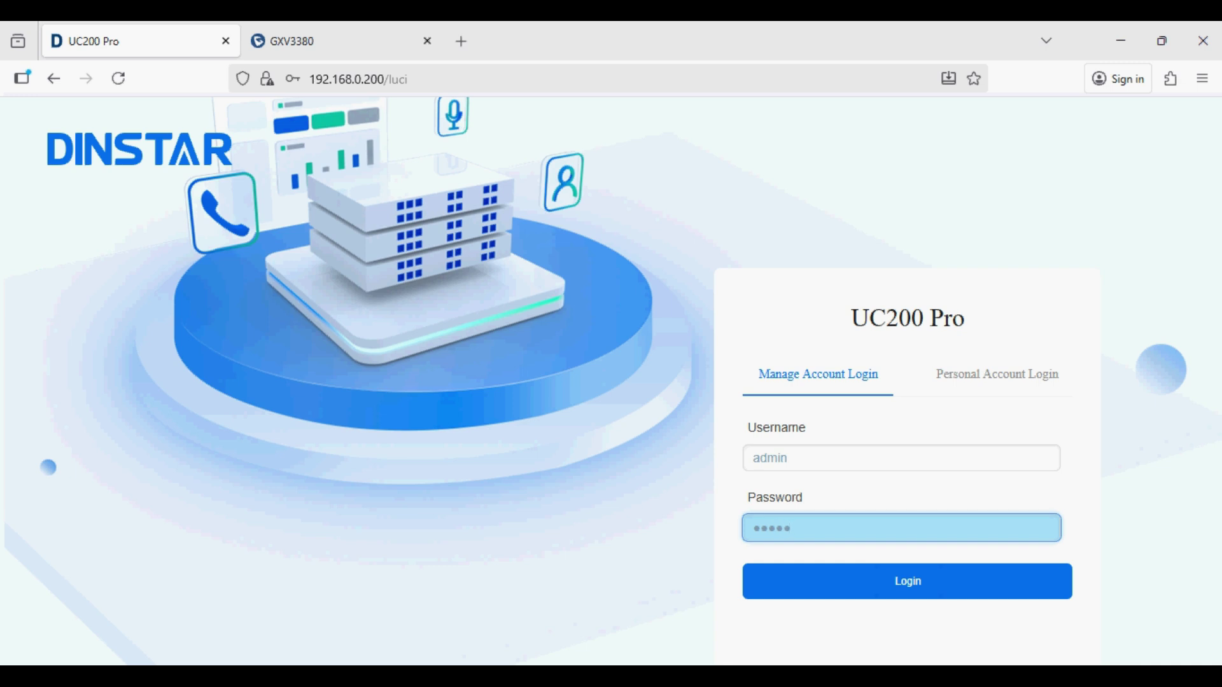
key("Return")
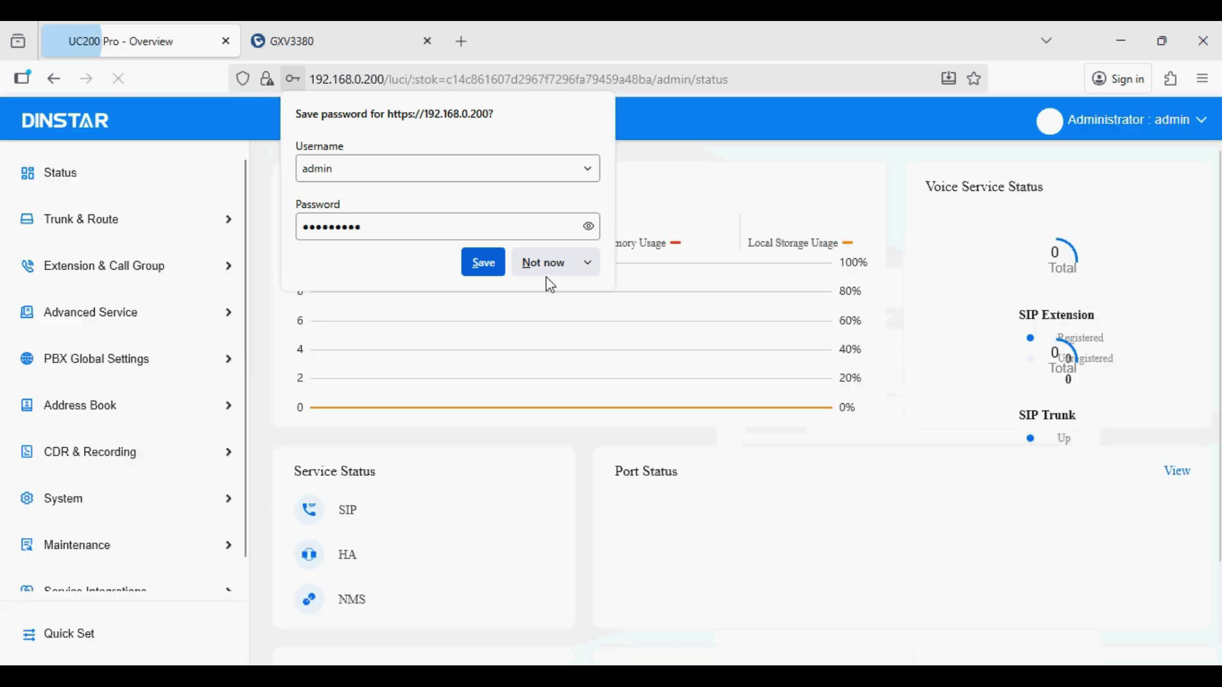
left_click(546, 272)
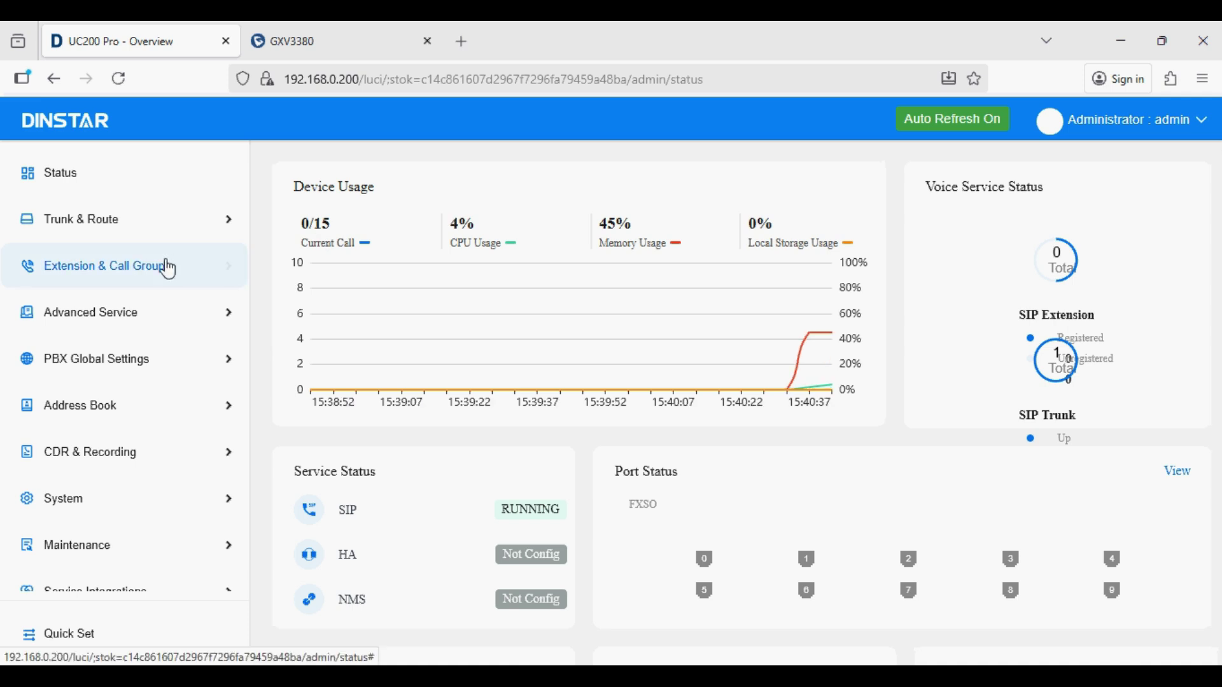
- Go to Extension & Call Group > SIP Extension and show its empty Setting list
left_click(168, 269)
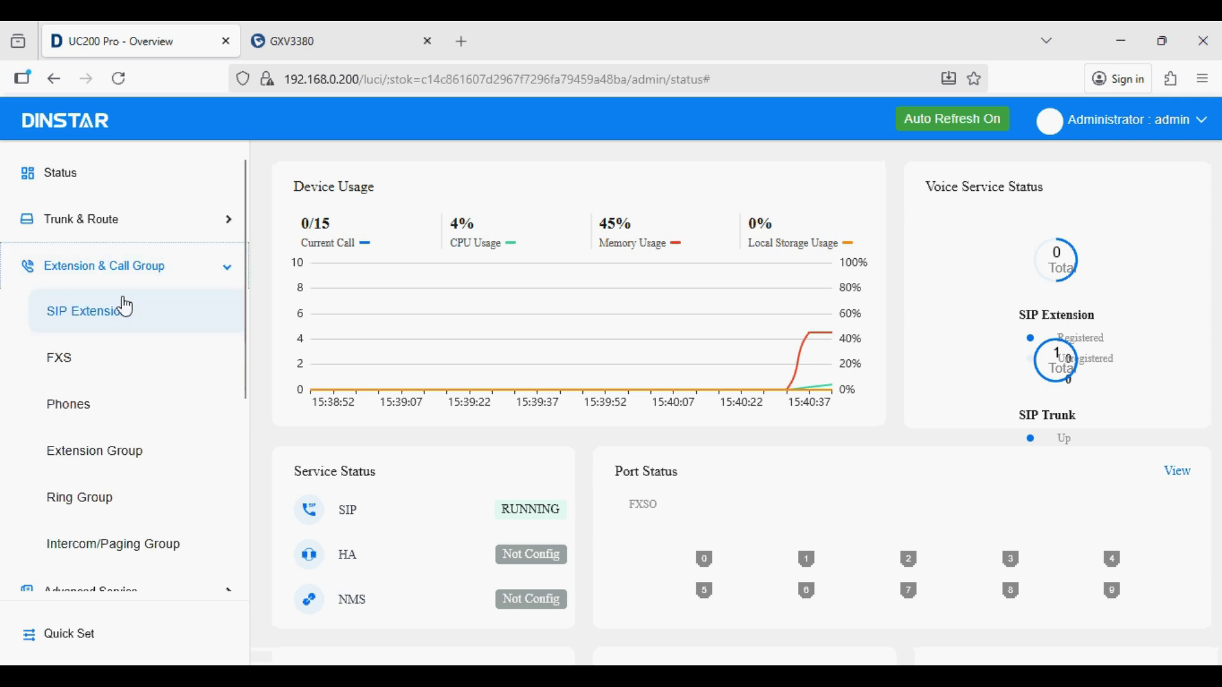
left_click(83, 329)
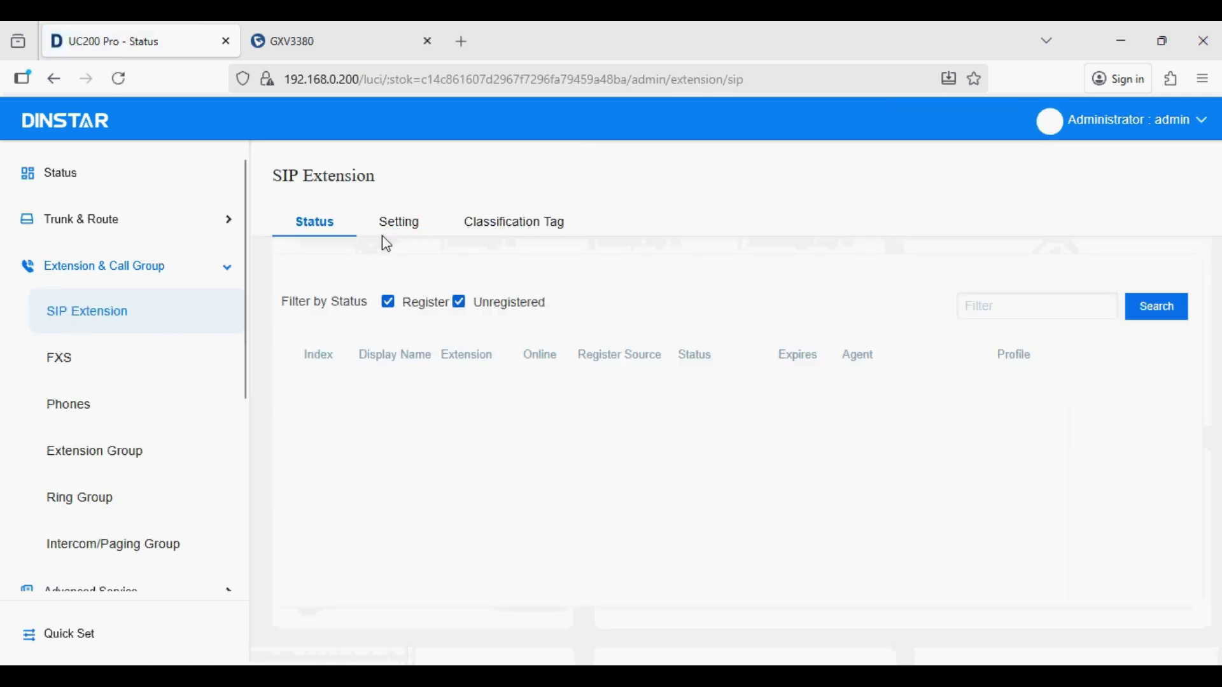
left_click(399, 224)
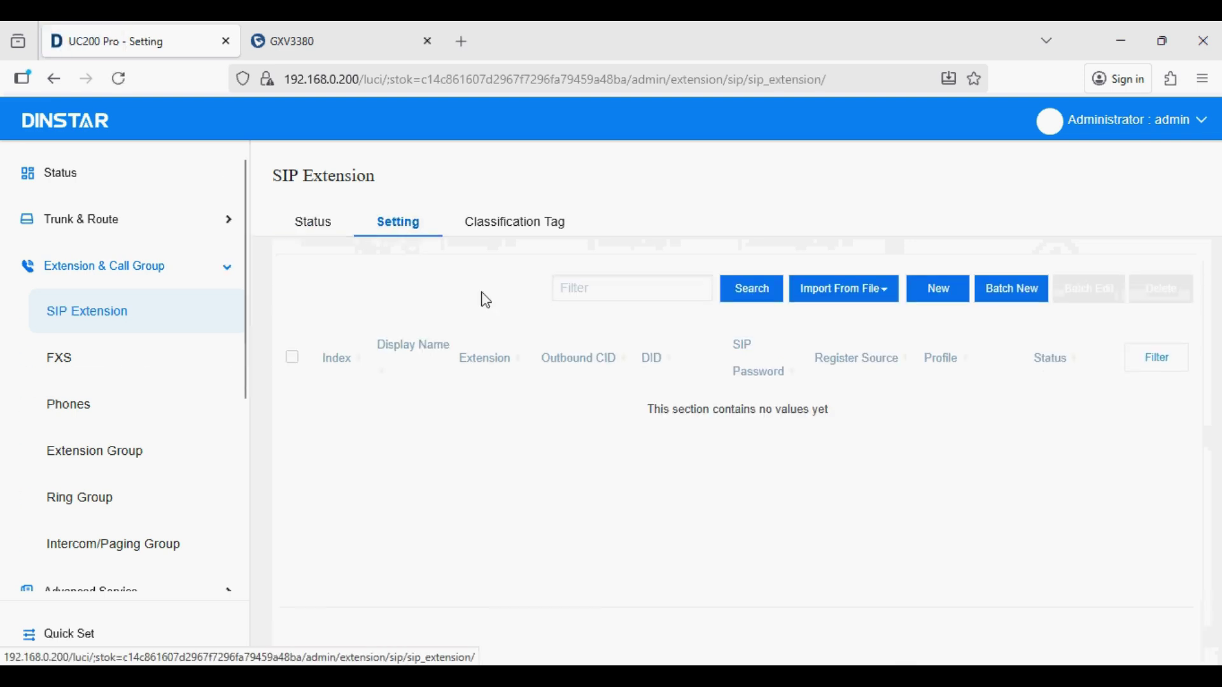
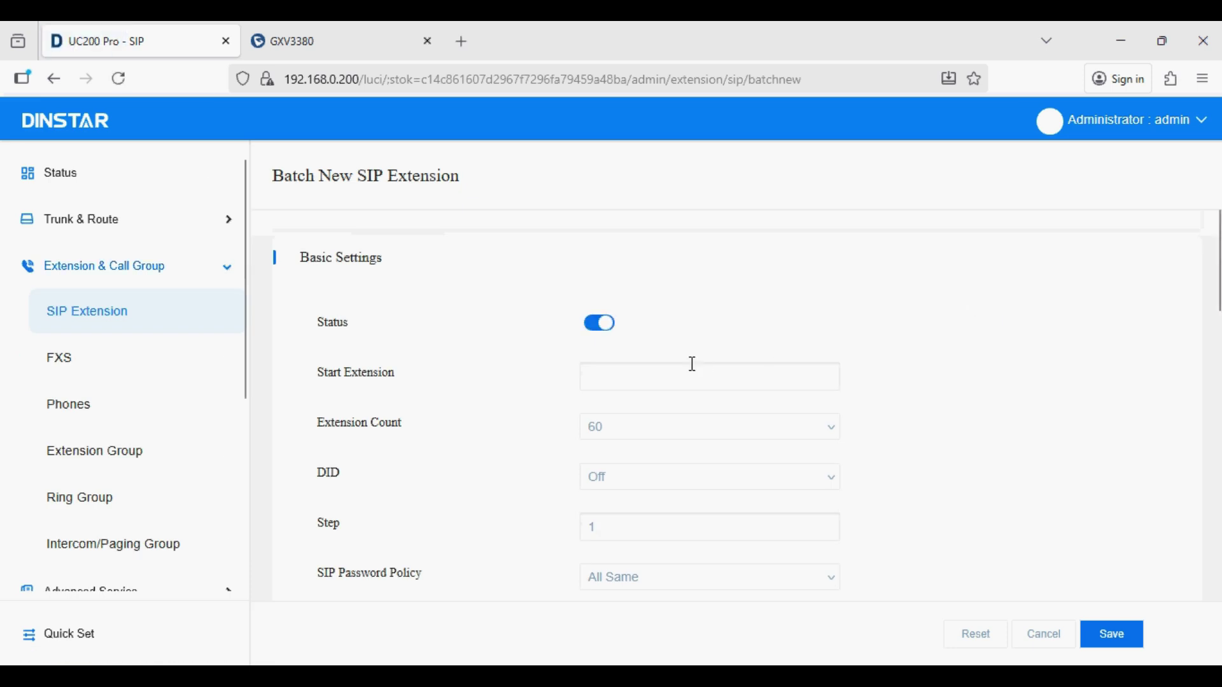
- Set the batch's Start Extension to 900 and Extension Count to 5
left_click(664, 380)
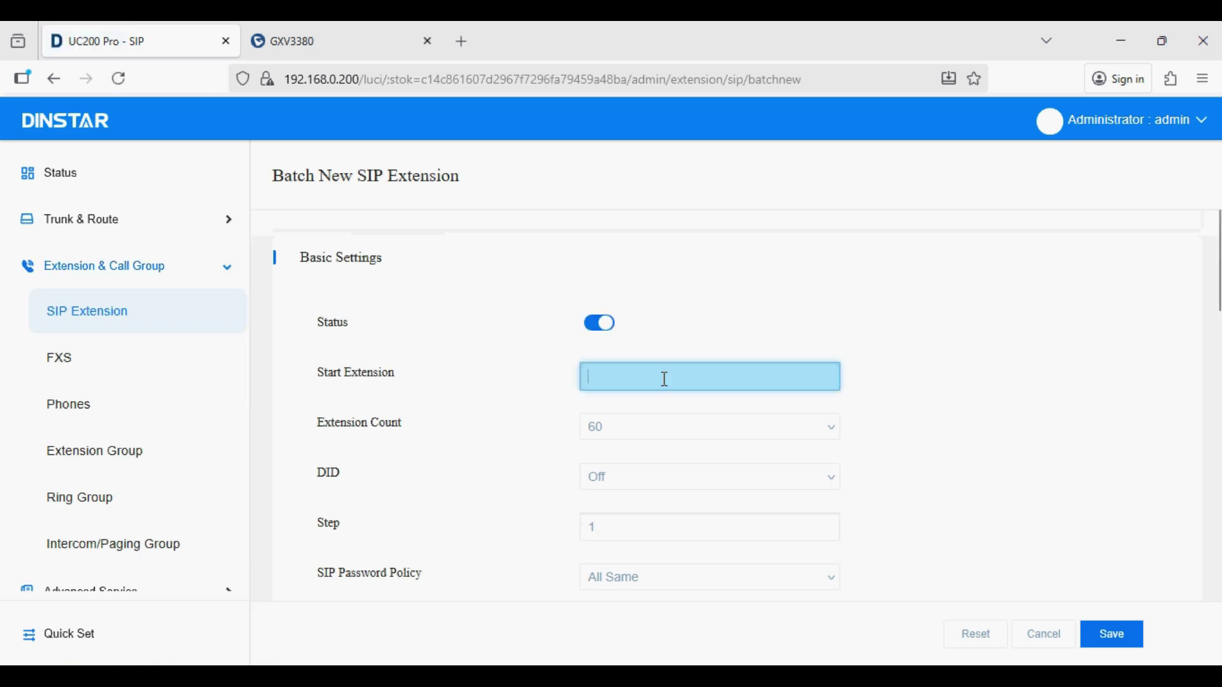
type("900")
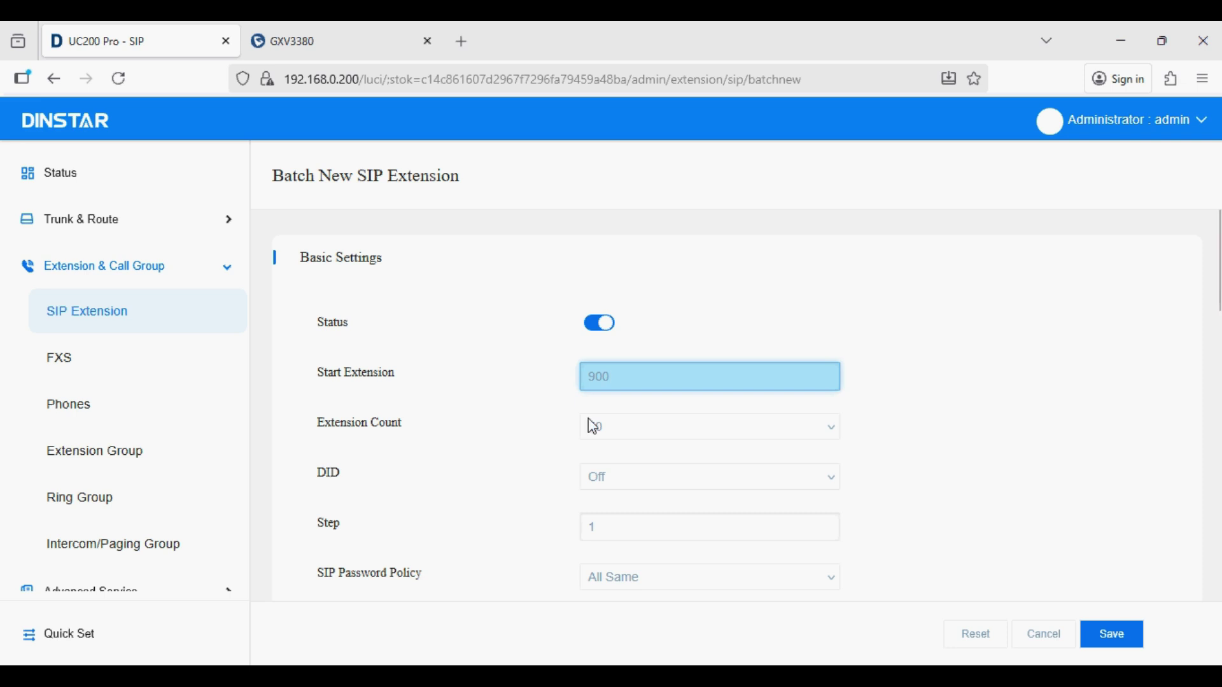
left_click(626, 437)
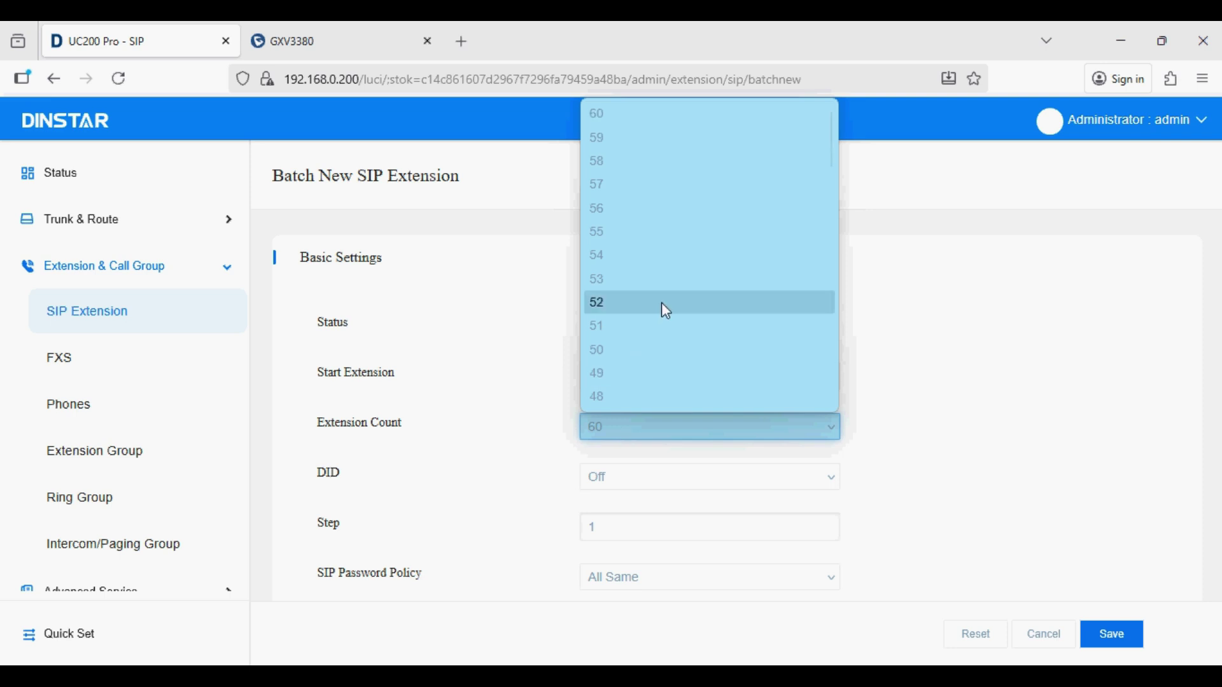
scroll(666, 312, "down", 10)
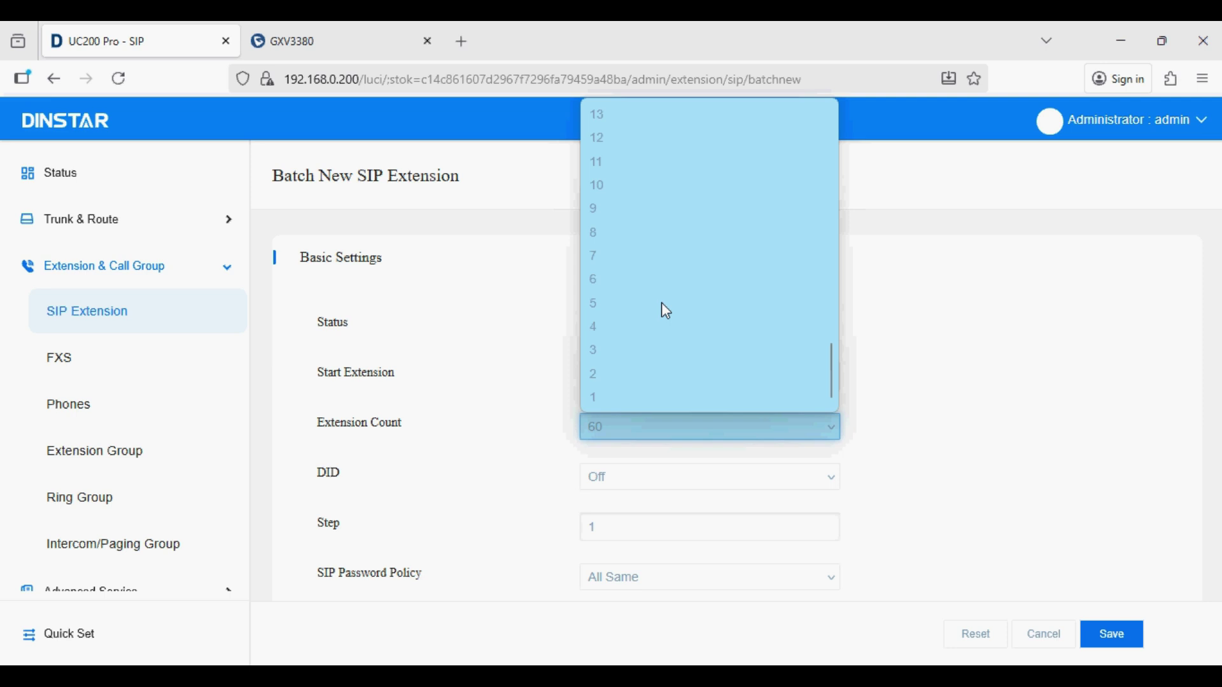
left_click(633, 312)
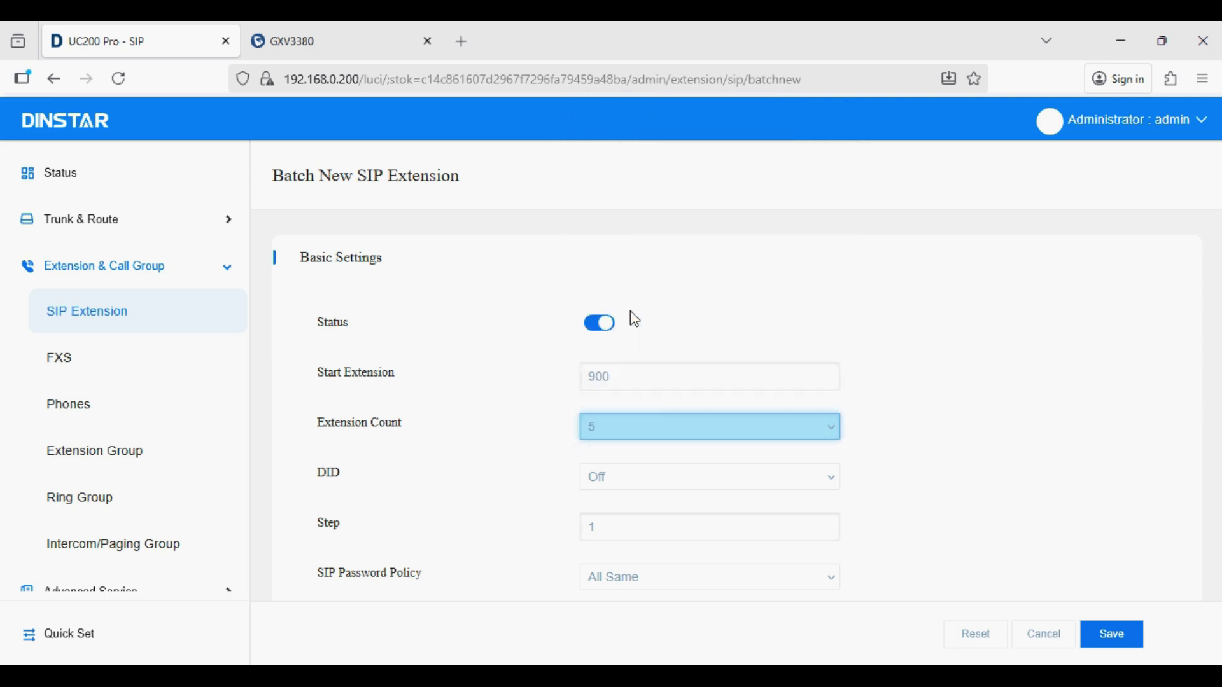
left_click(521, 450)
scroll(520, 450, "down", 3)
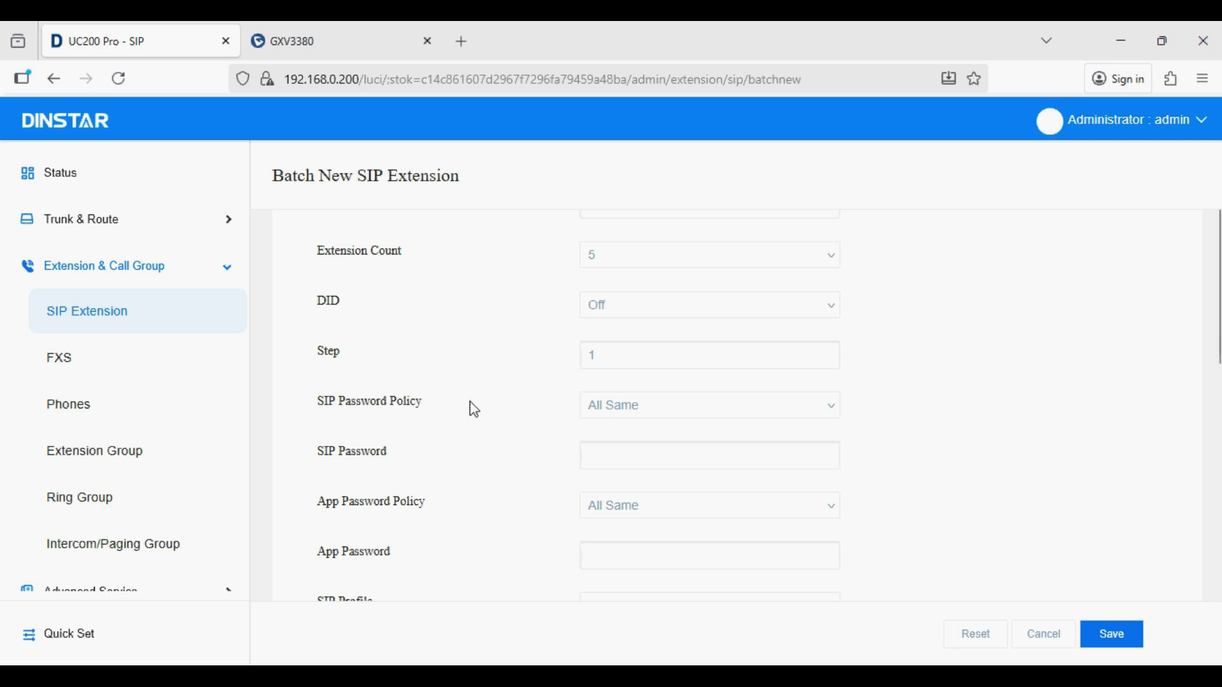
- Choose the All Same SIP password policy, enter the shared SIP password, and keep App Password Policy on All Same
left_click(615, 408)
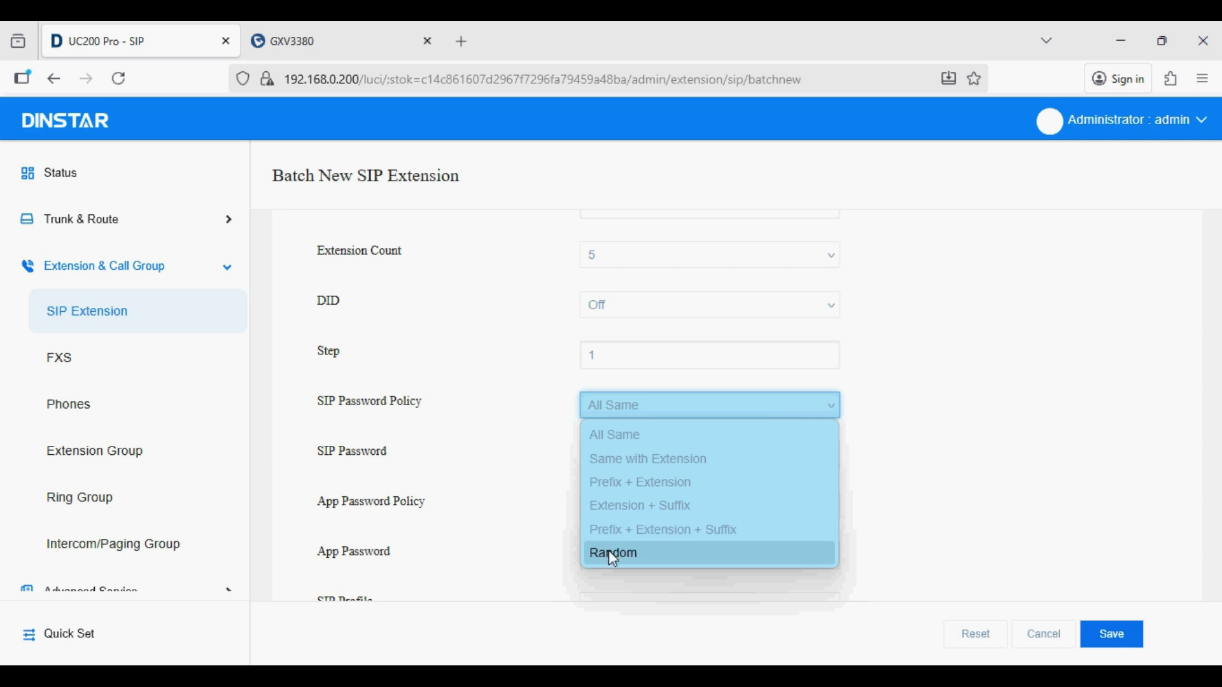
left_click(609, 551)
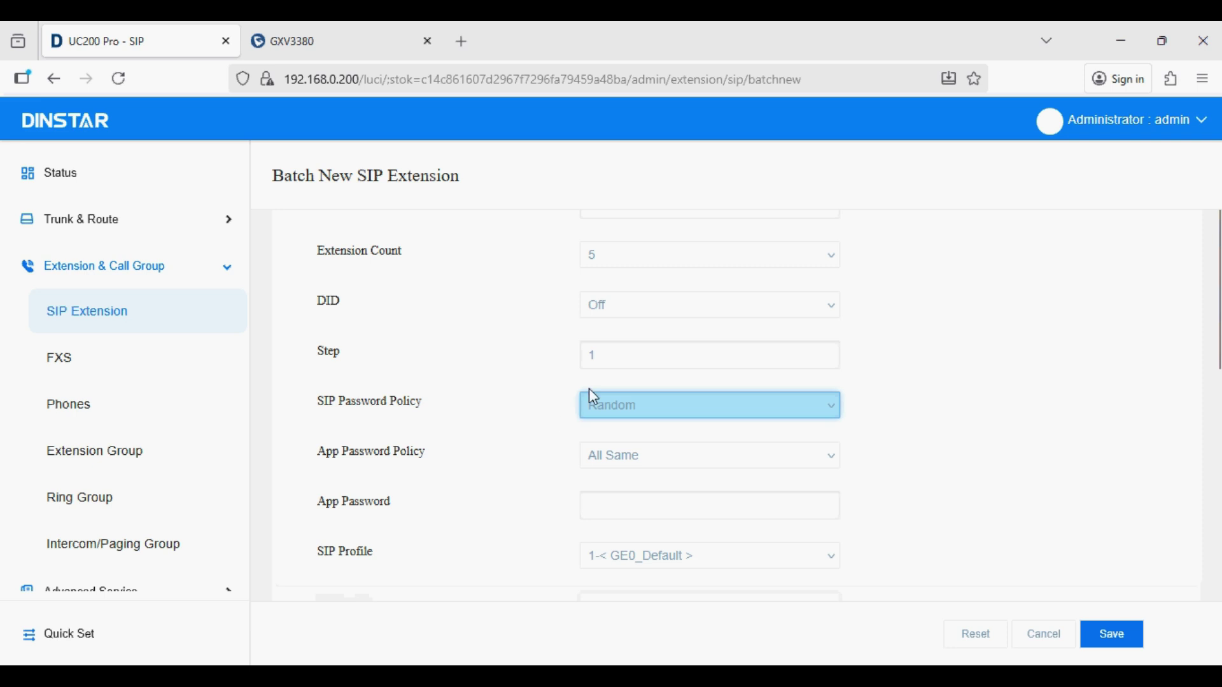
left_click(620, 413)
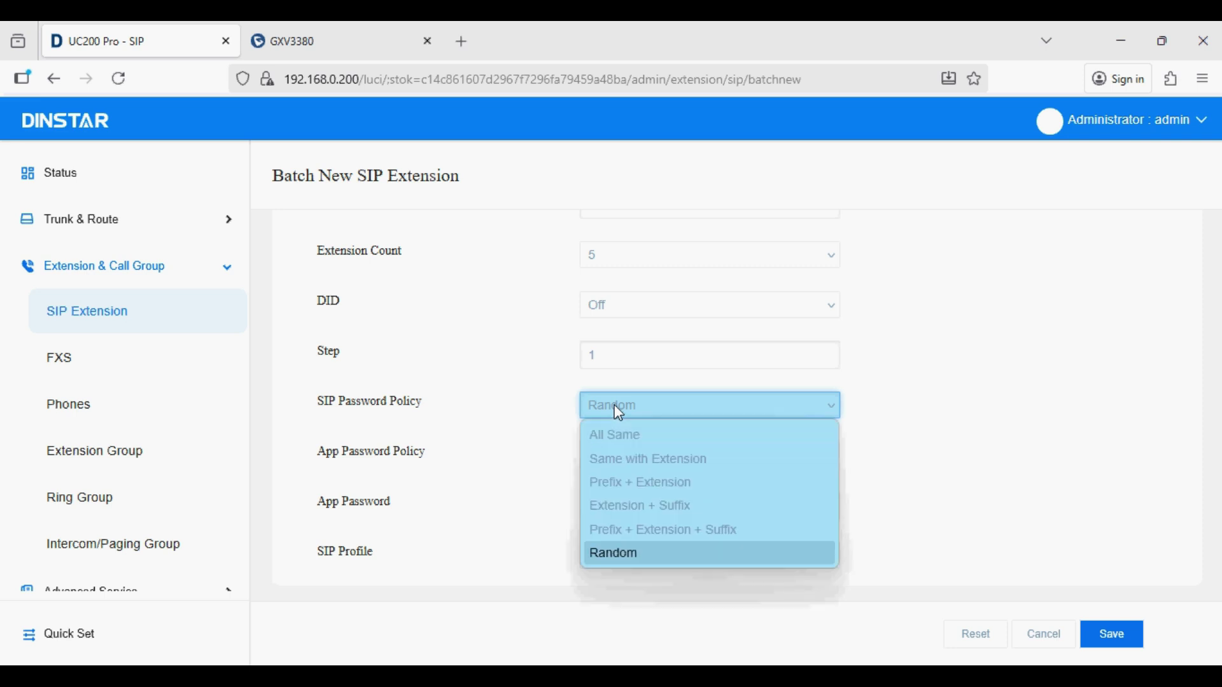
left_click(620, 439)
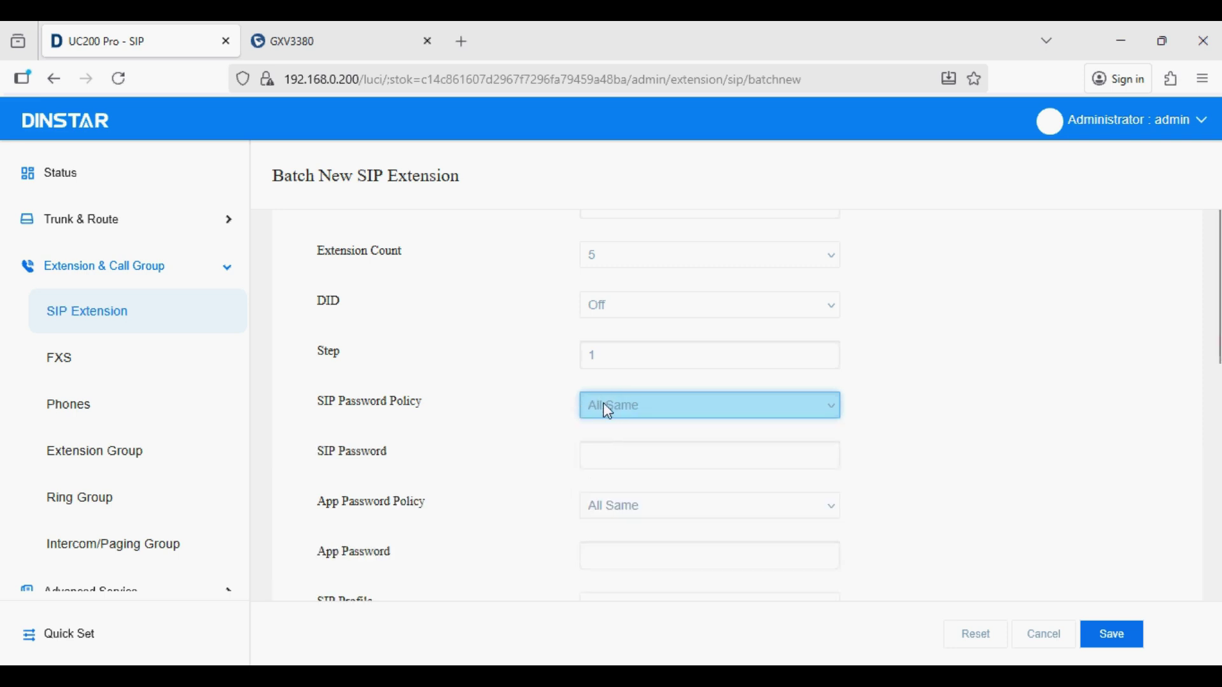
left_click(620, 455)
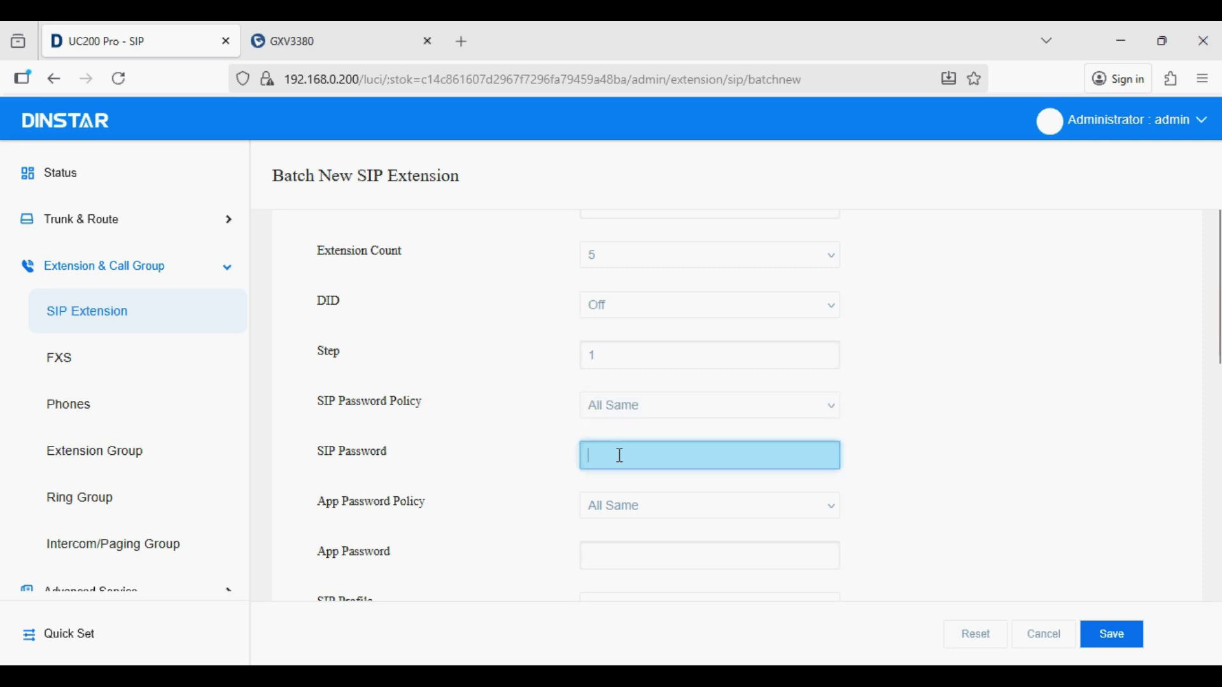
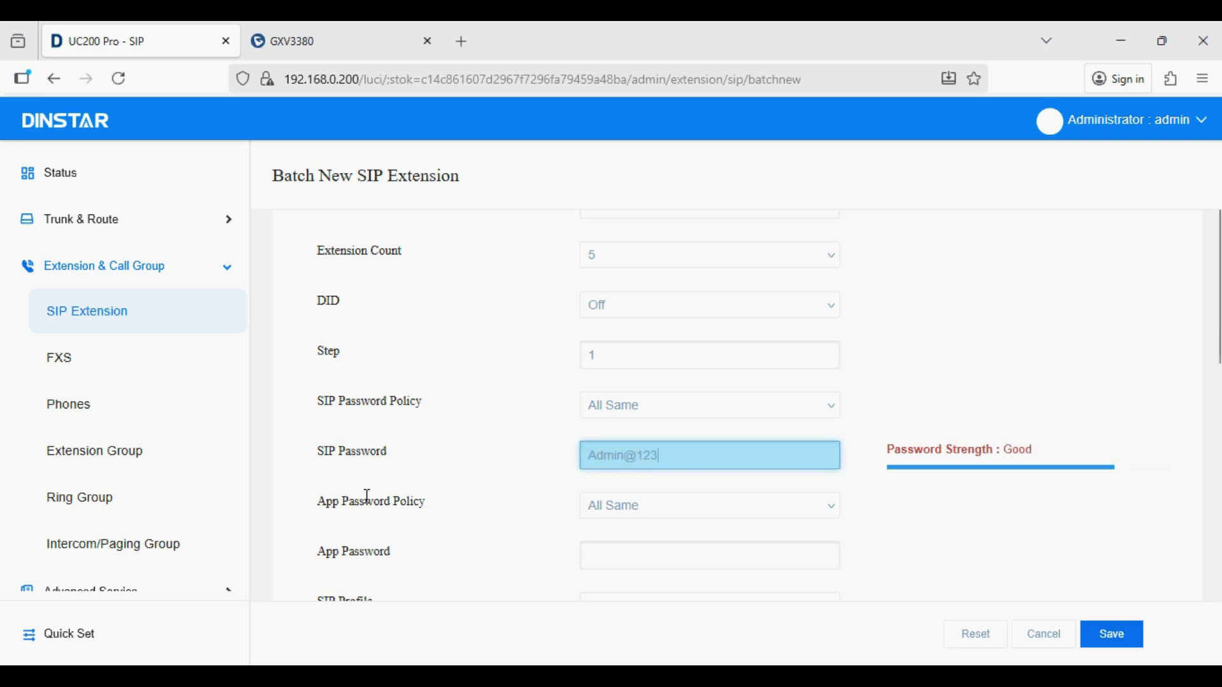
left_click(635, 514)
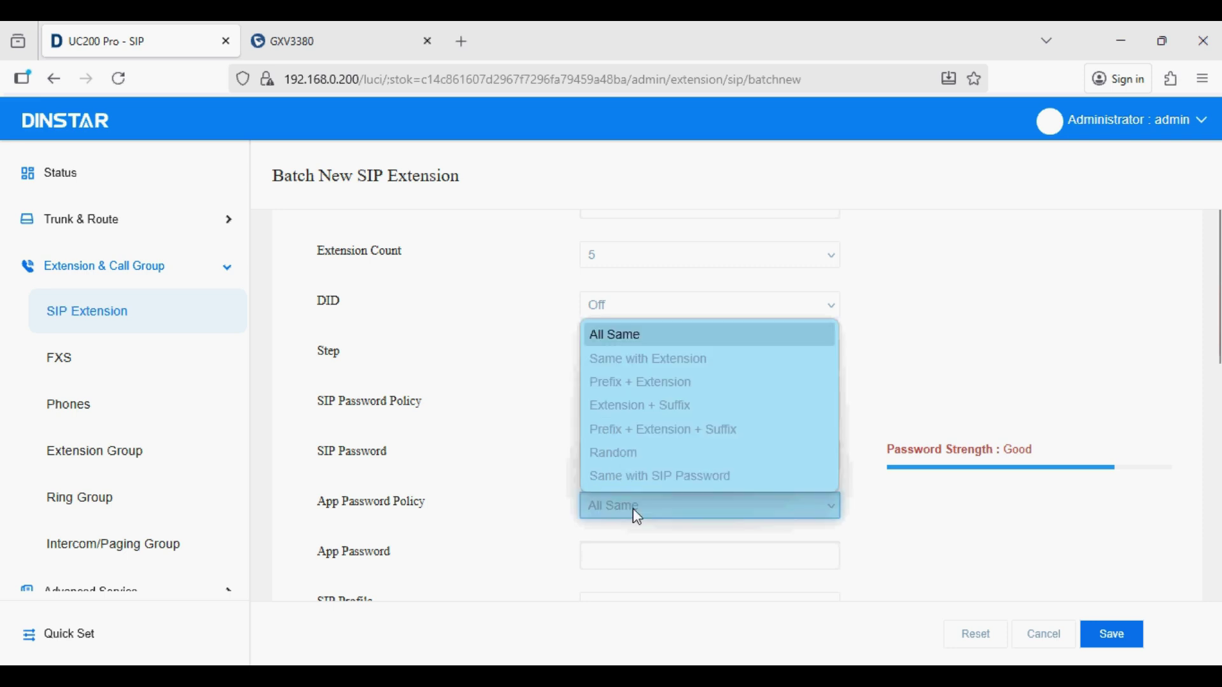
left_click(502, 517)
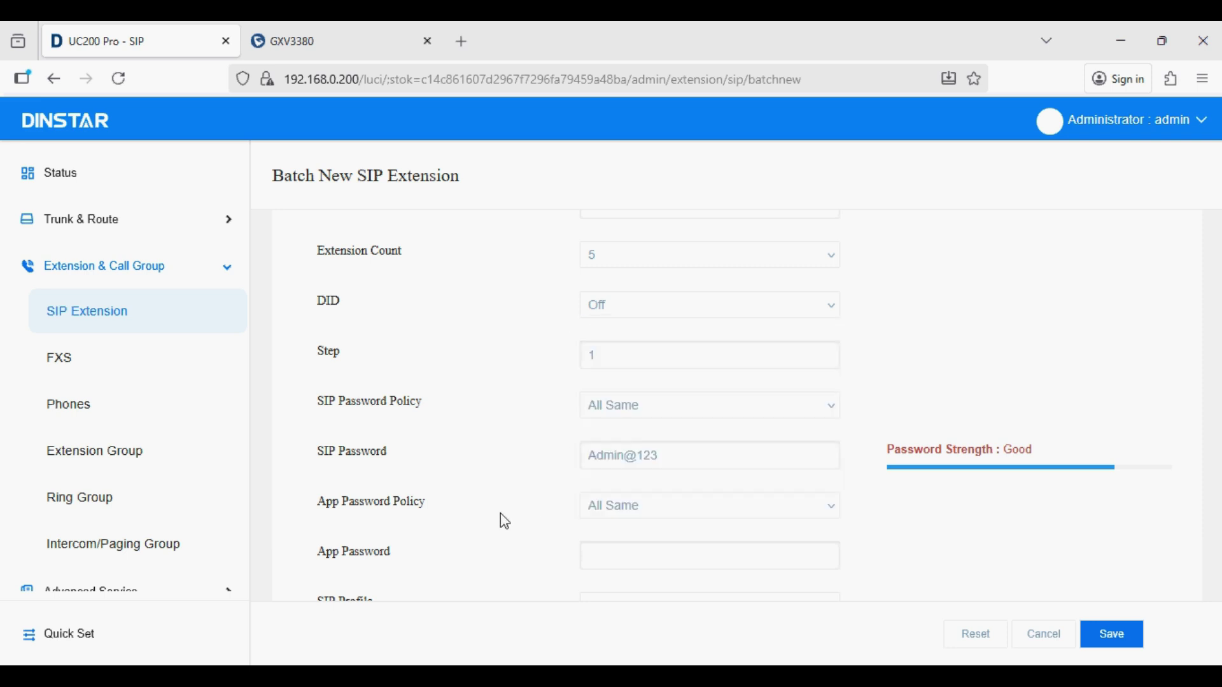
scroll(503, 519, "down", 5)
- Enter the shared app password for the batch
scroll(505, 521, "up", 3)
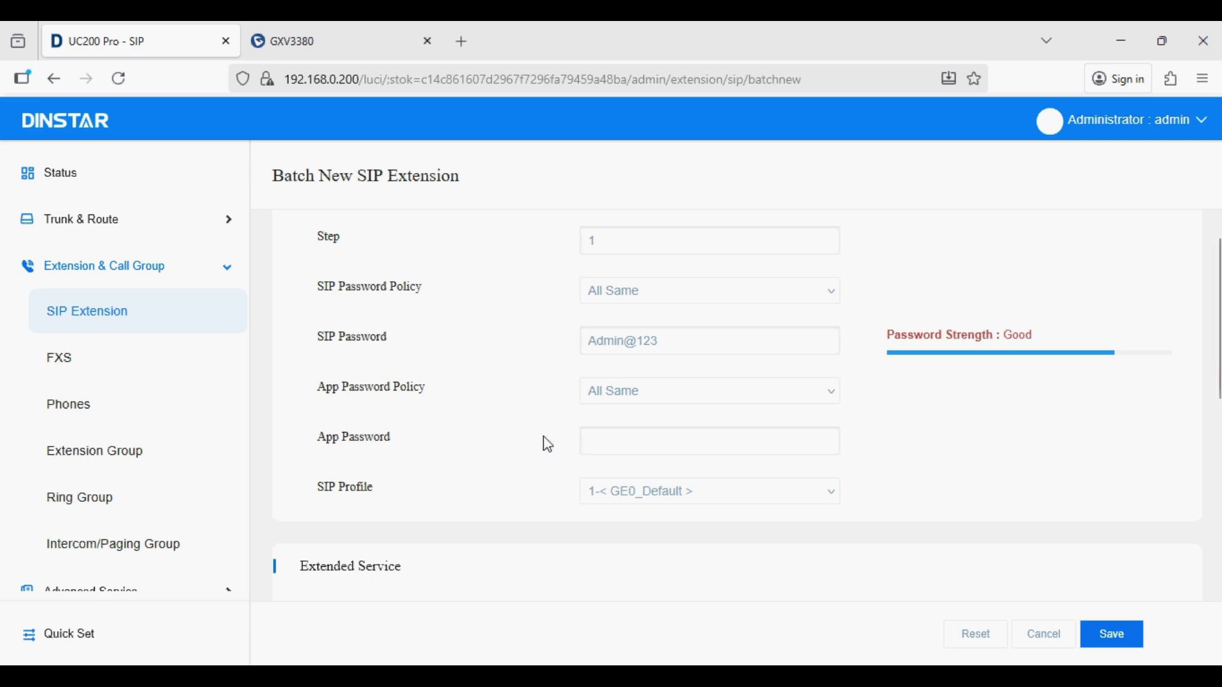
left_click(597, 444)
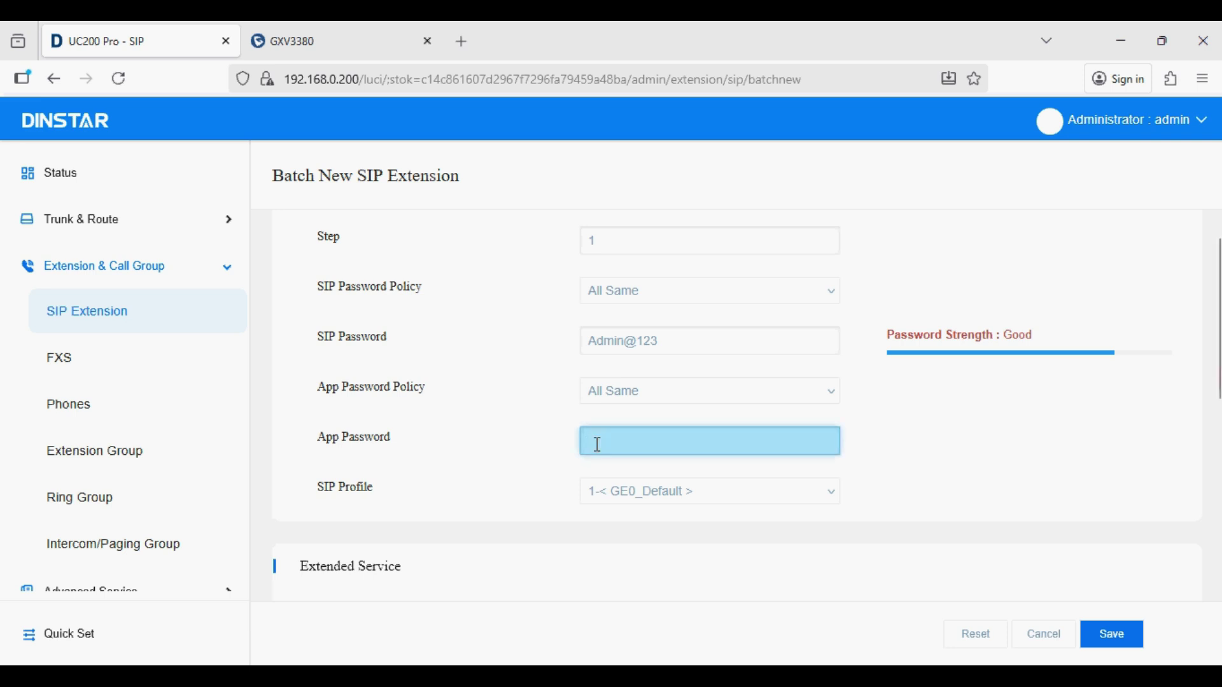
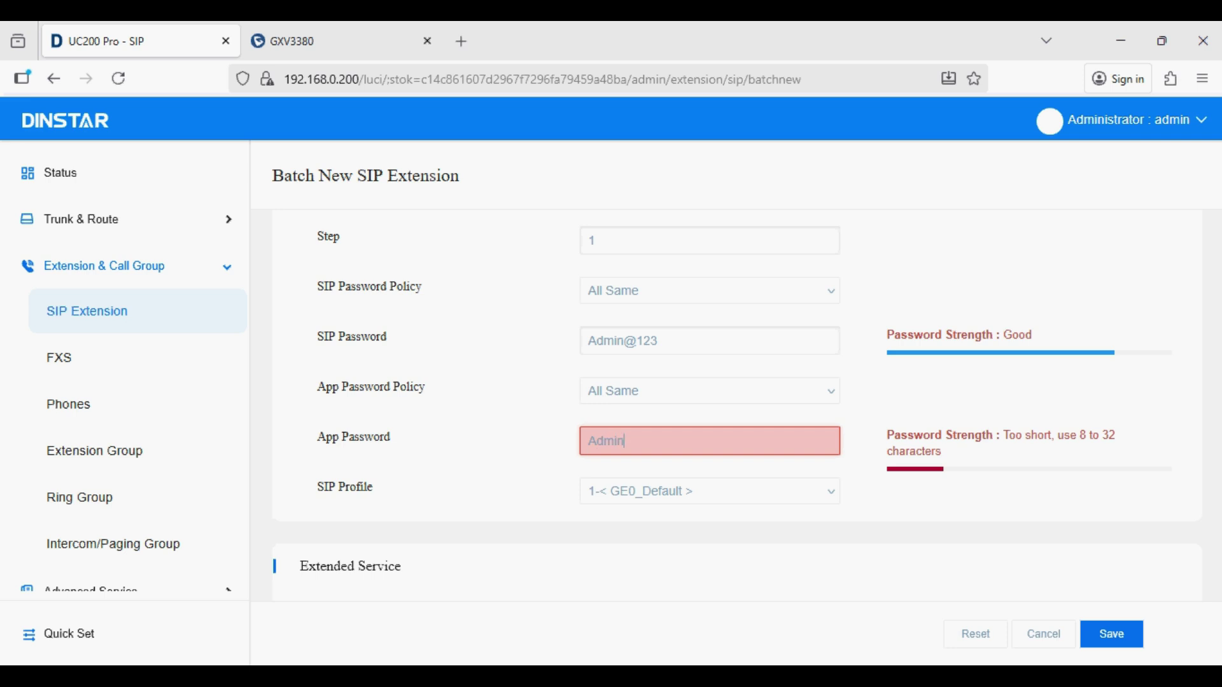
- Assign the extensions to SIP Profile 2-< GE1_Default >
scroll(436, 492, "down", 3)
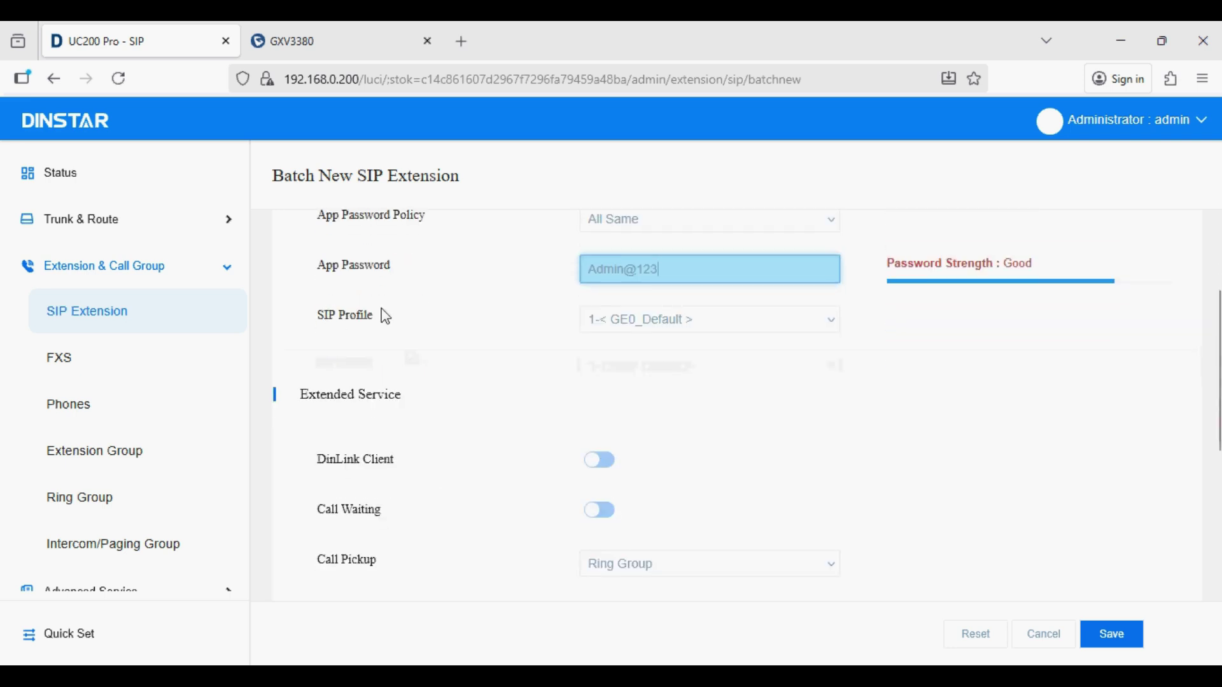
left_click(640, 330)
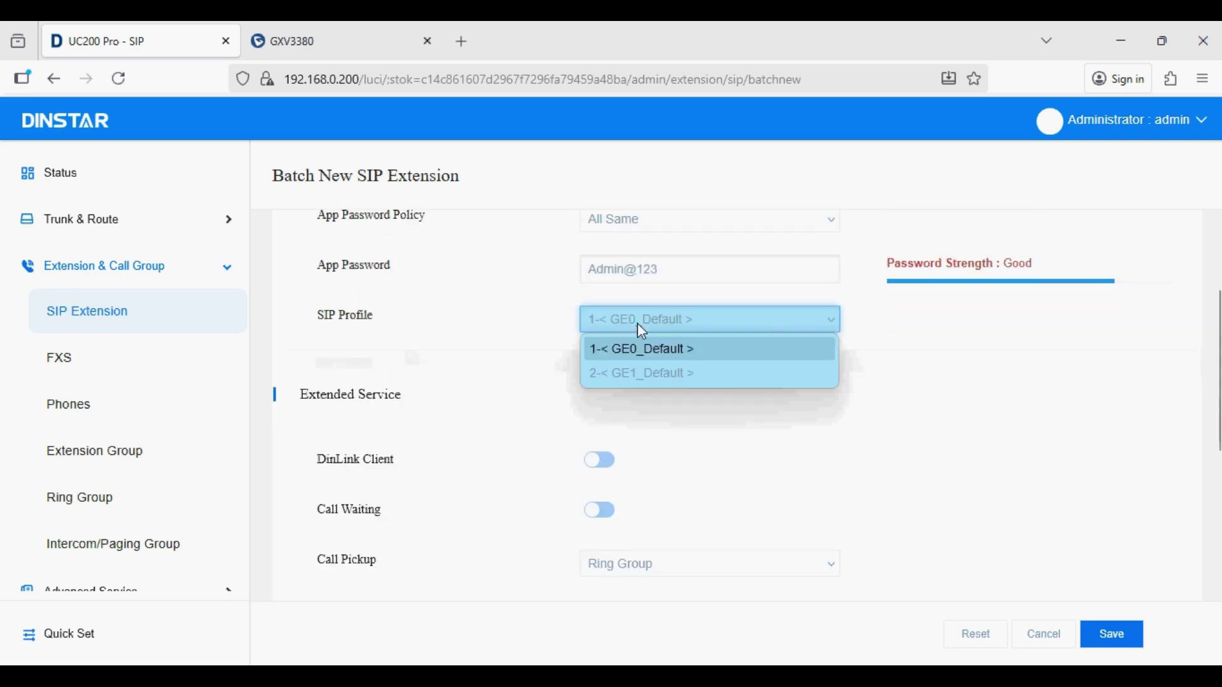
left_click(630, 375)
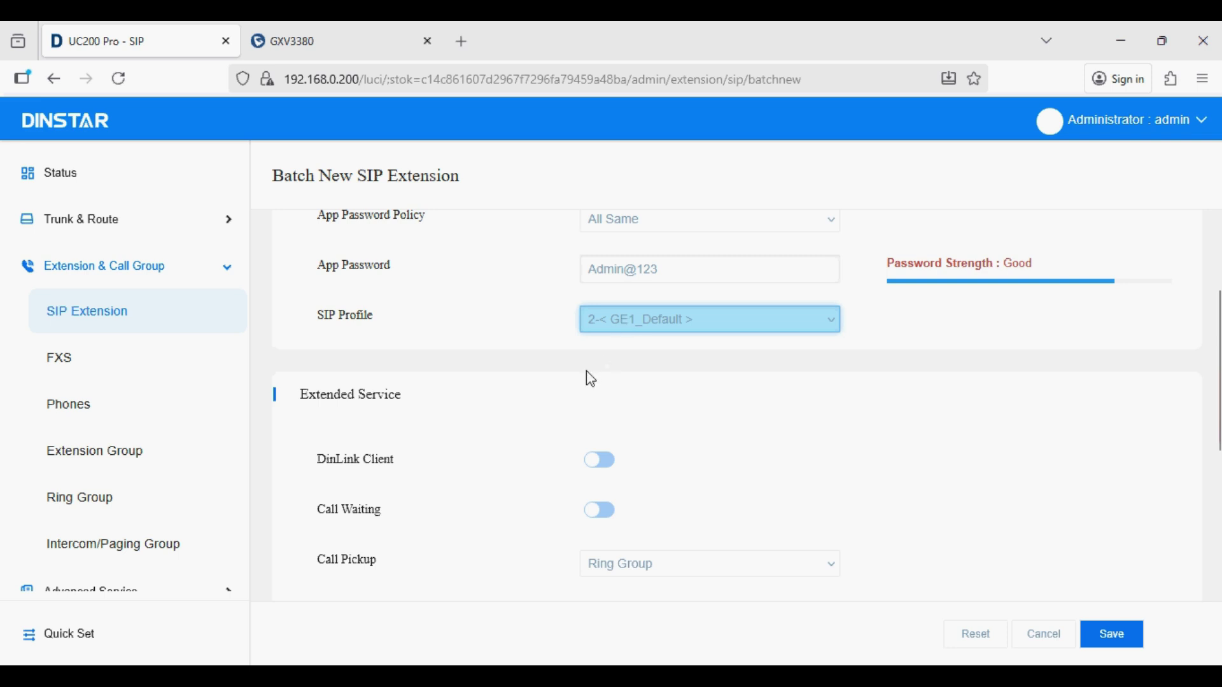
scroll(591, 379, "down", 3)
- Save the five-extension batch, keeping default Extended Service and Advanced settings such as Max Concurrent Call 1
scroll(591, 379, "up", 2)
scroll(591, 380, "down", 1)
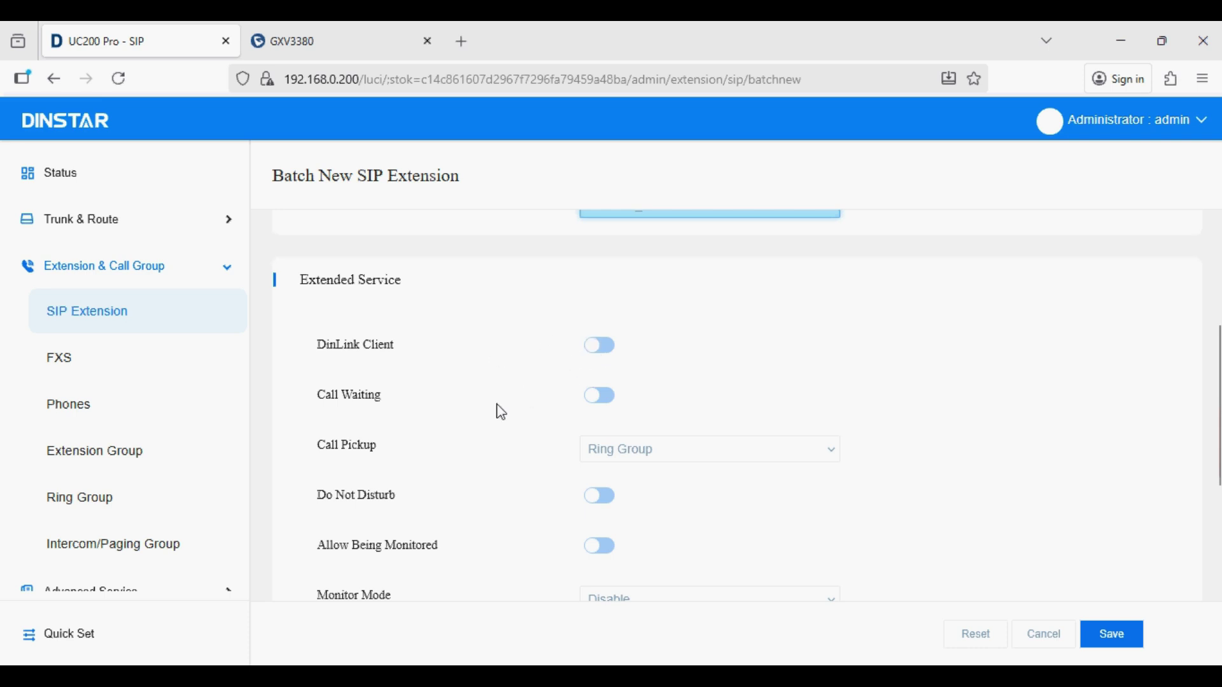
scroll(501, 413, "down", 1)
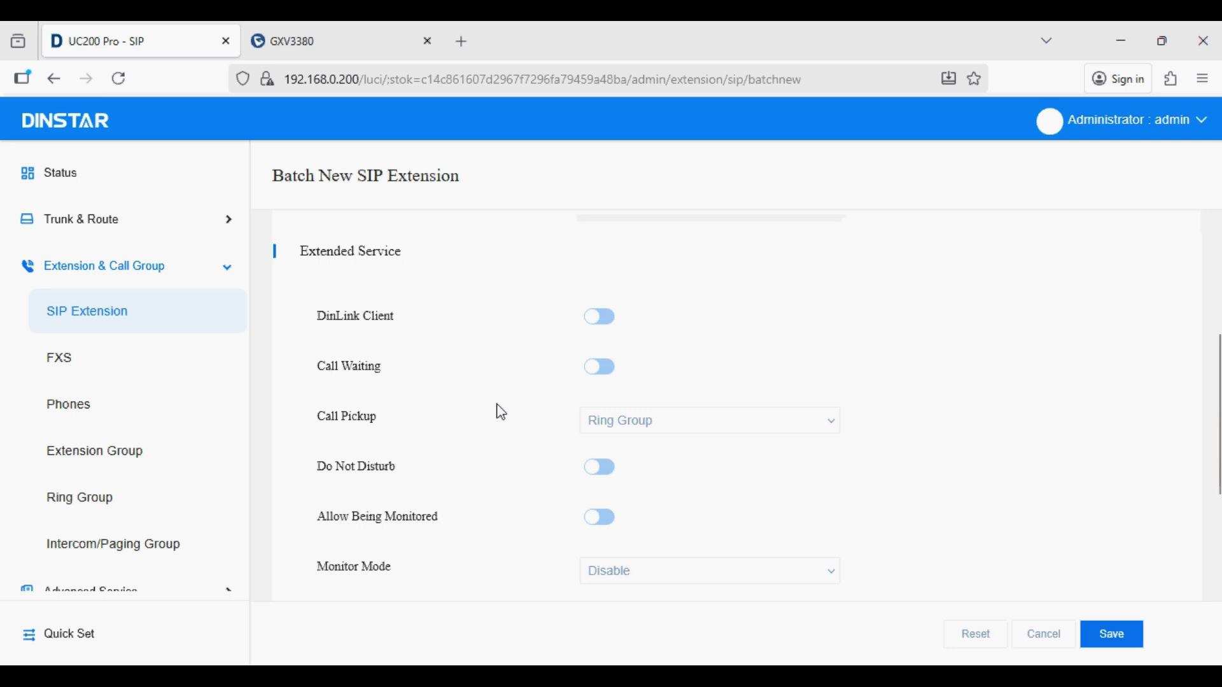
scroll(501, 413, "down", 5)
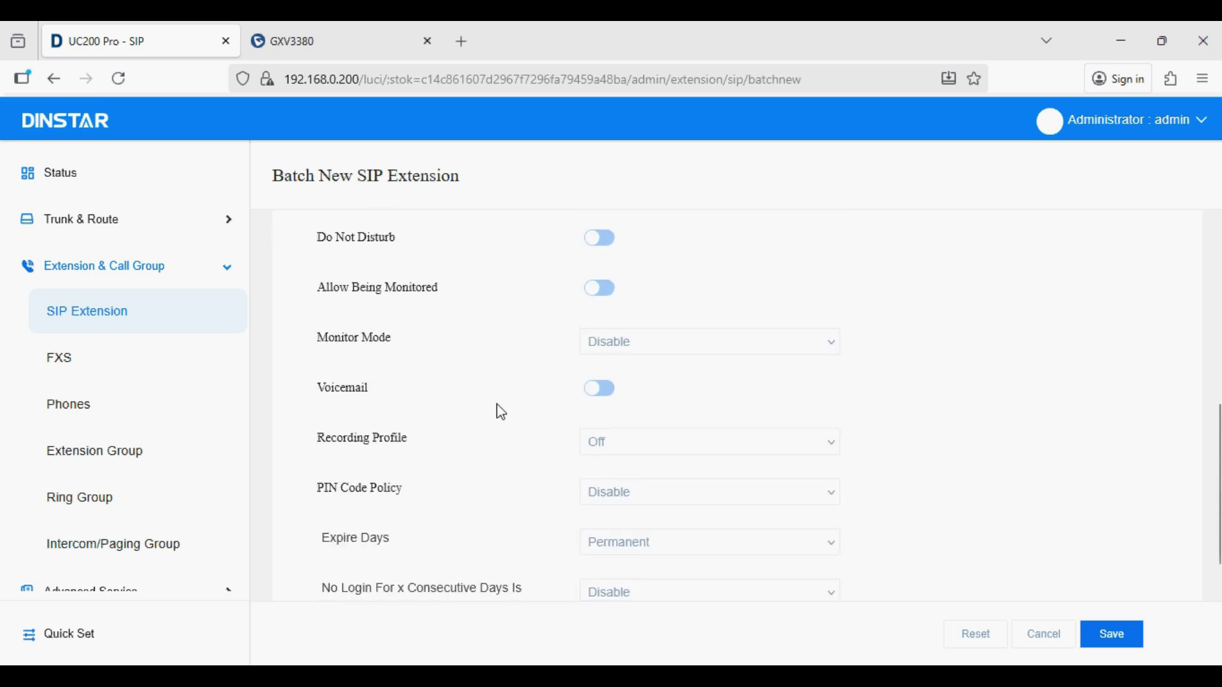
scroll(502, 412, "down", 5)
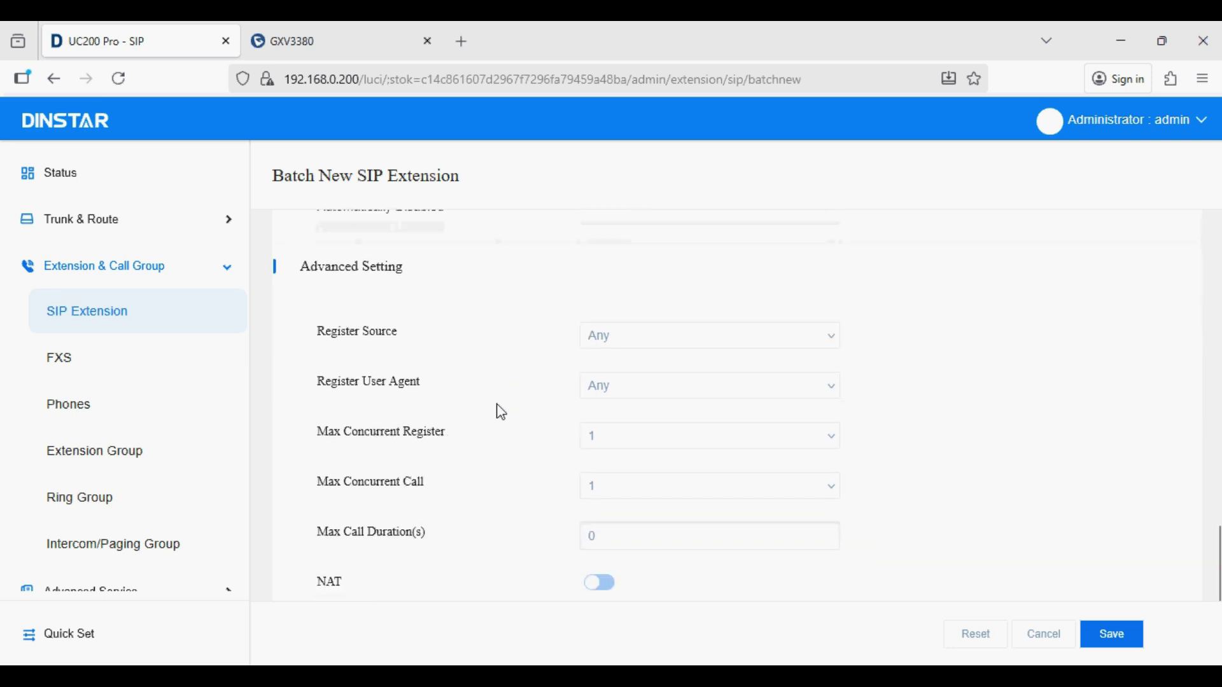
scroll(502, 412, "down", 1)
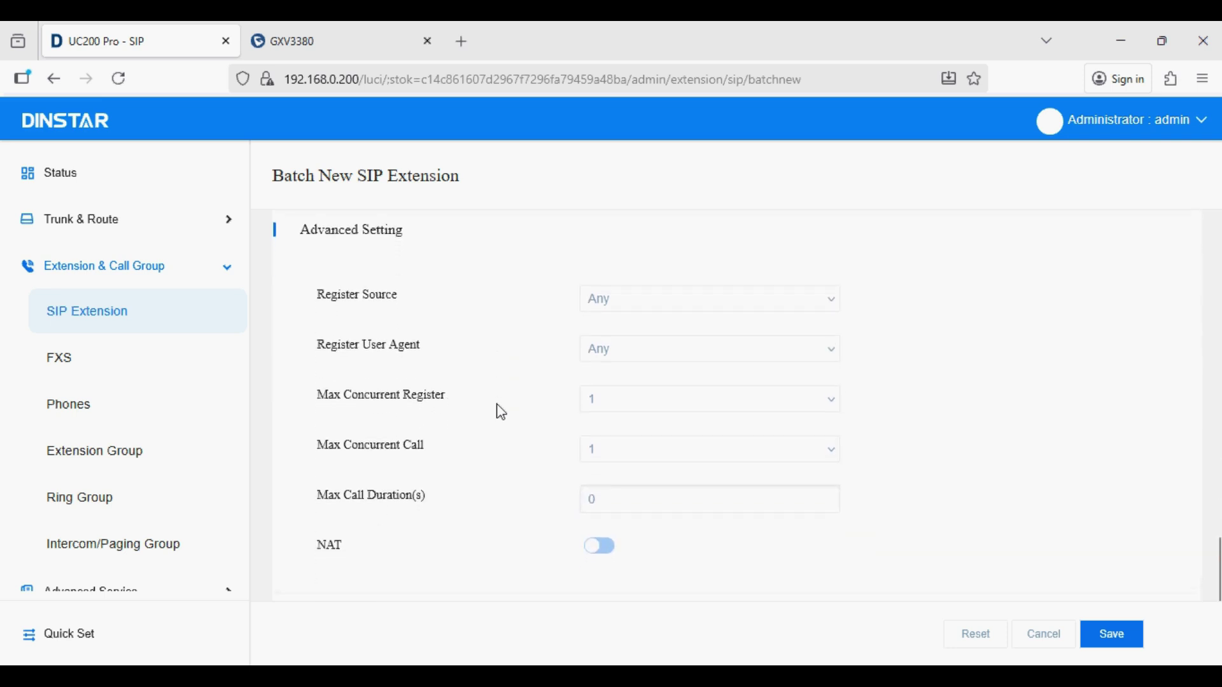
left_click(1107, 634)
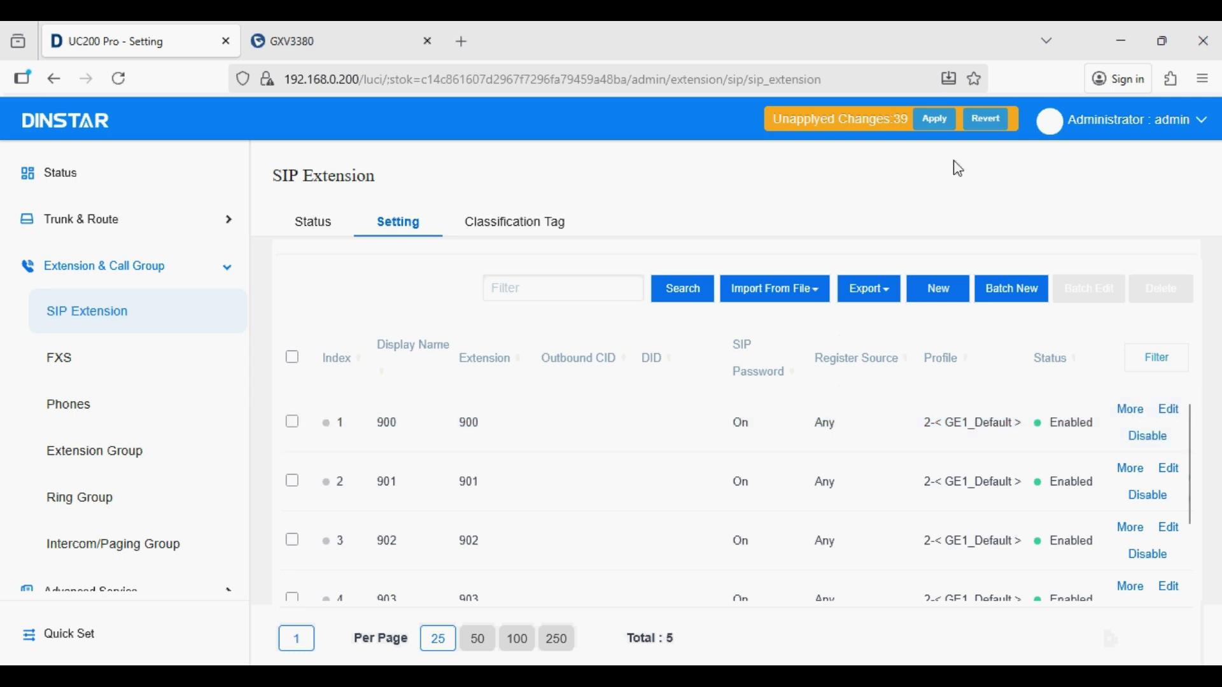
- Apply the pending changes and view the SIP Extension status for extensions 900–904
left_click(938, 129)
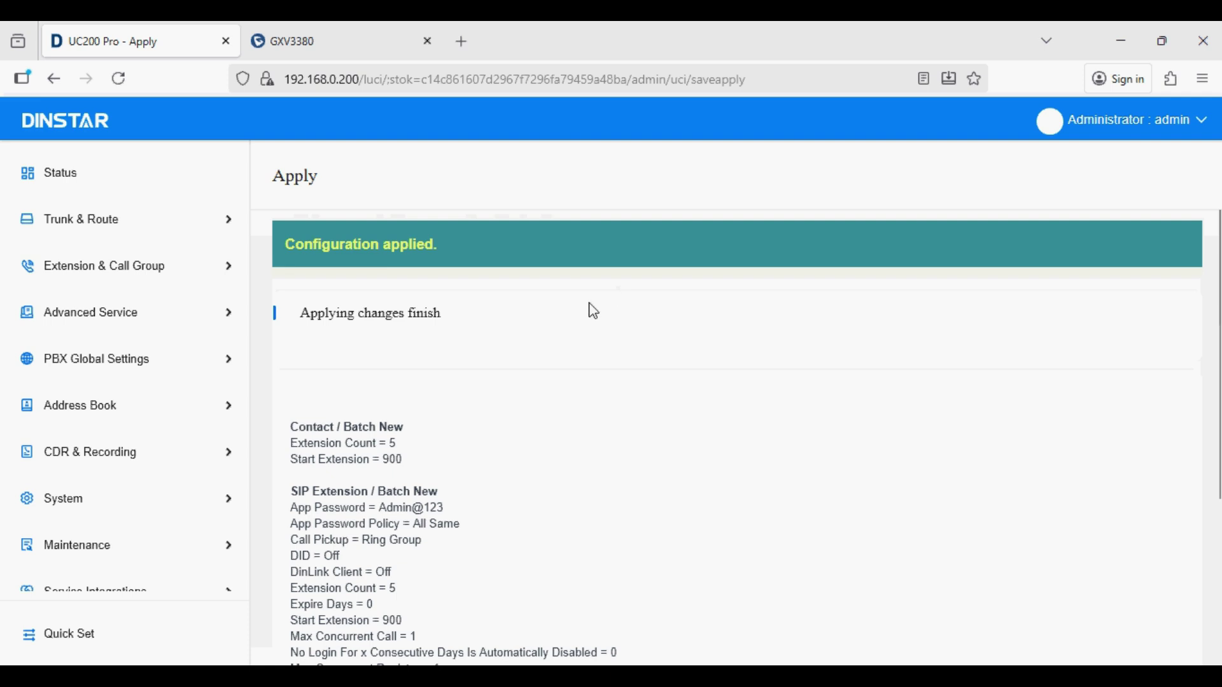
left_click(211, 286)
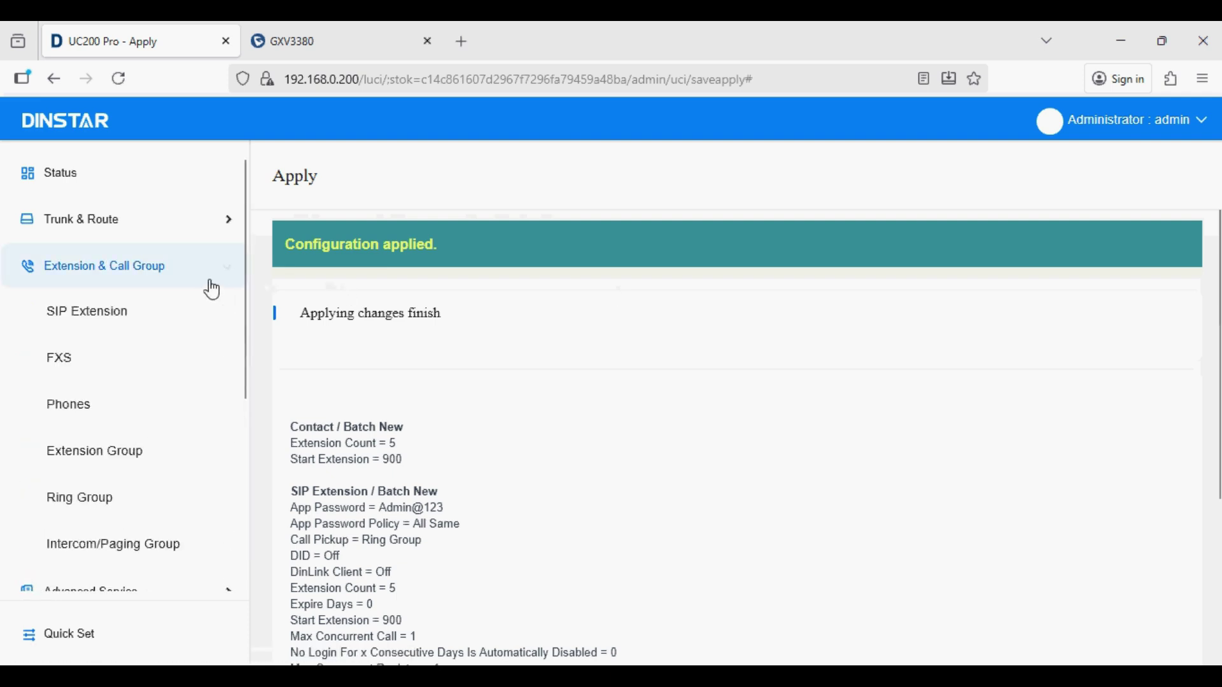
left_click(164, 313)
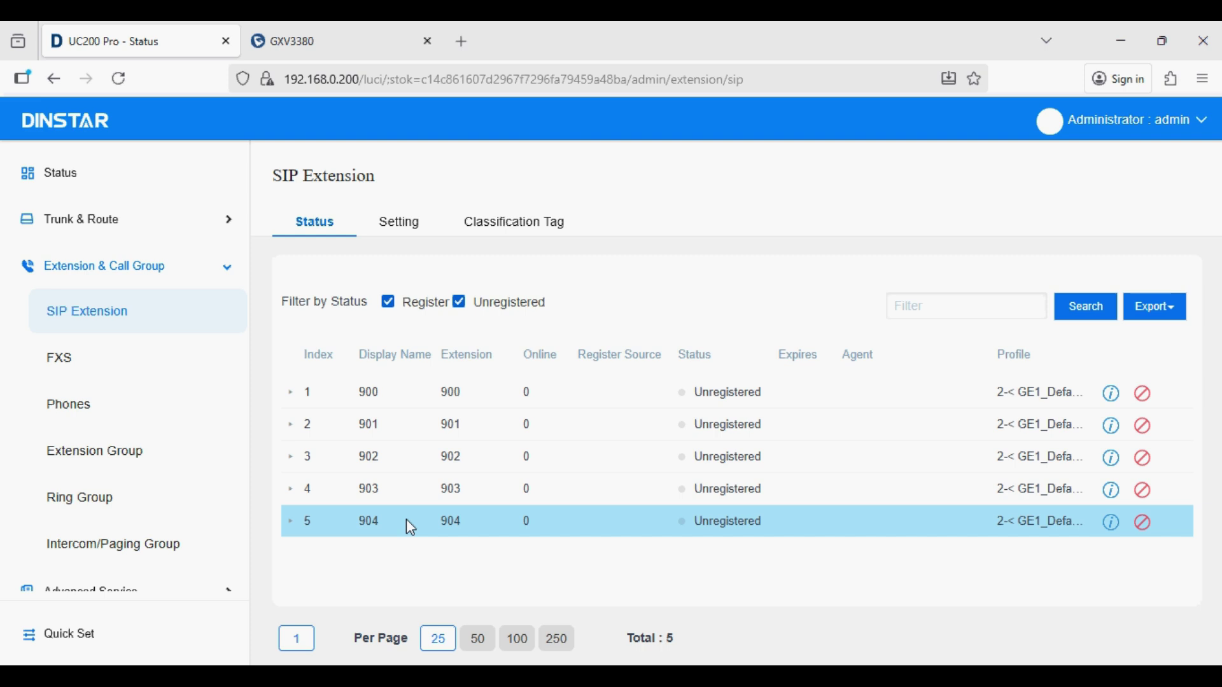
- Log into the GXV3380 web page with the admin credentials, declining Firefox's password save
left_click(335, 49)
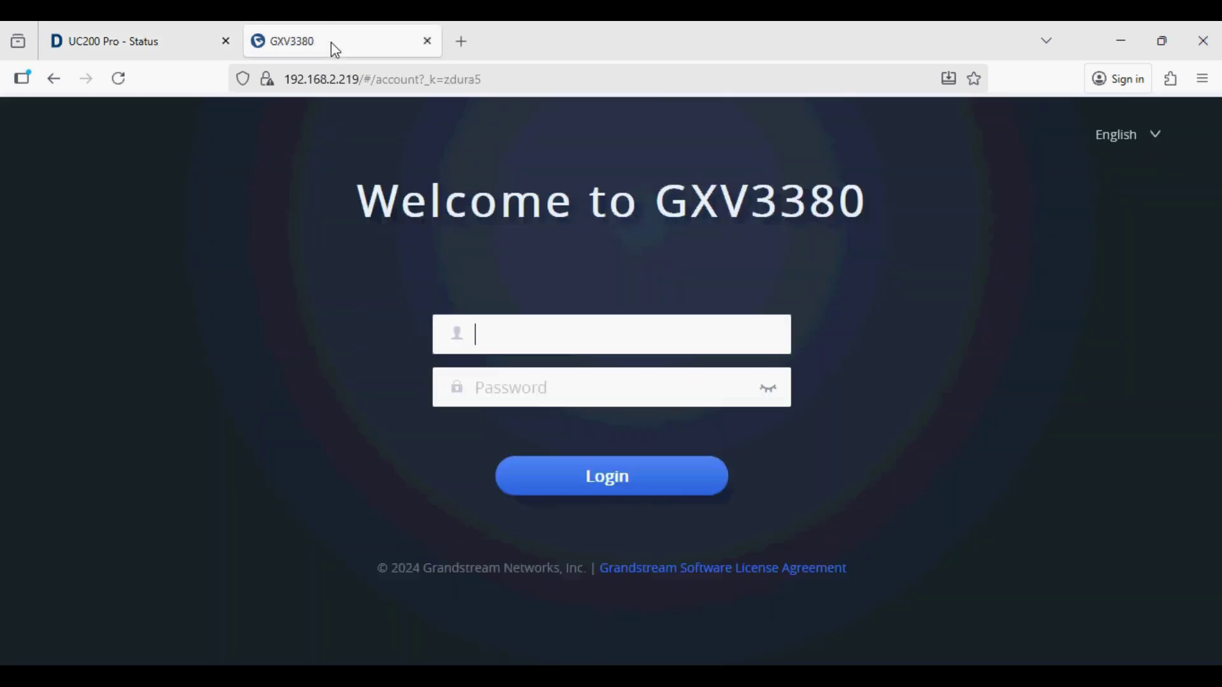
type("admin")
key("Tab")
key("Return")
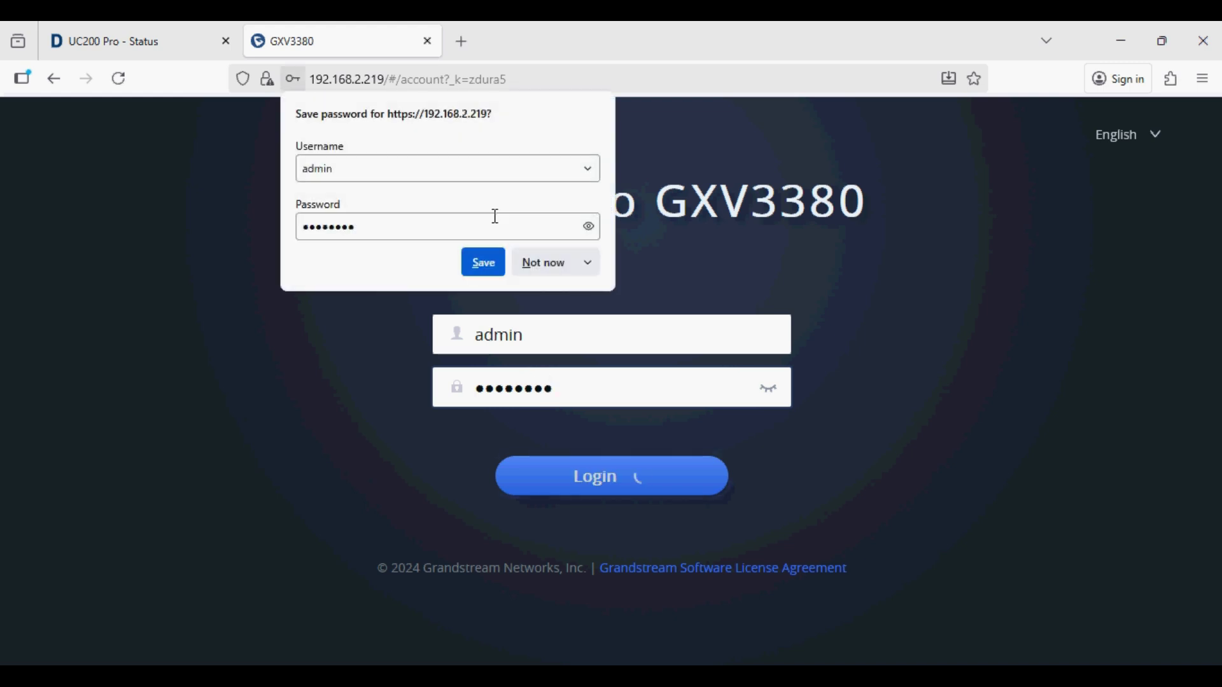
left_click(532, 262)
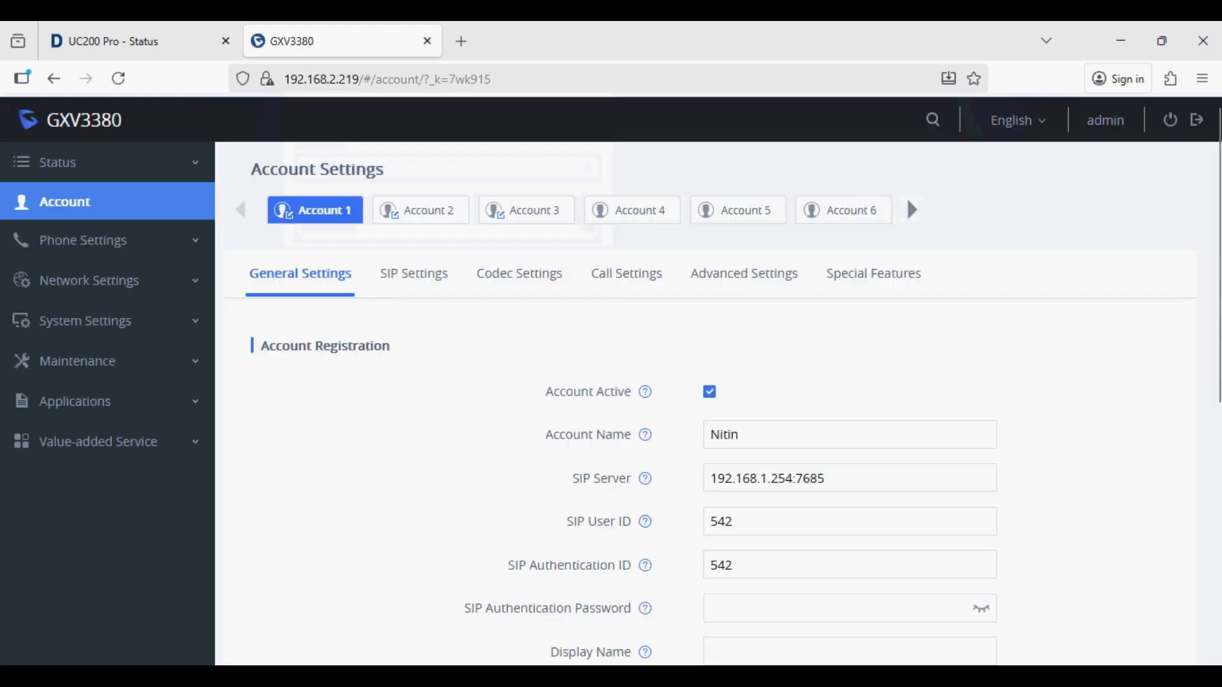
- Activate Account 2 as 900-User1 with SIP server 192.168.0.200
left_click(439, 214)
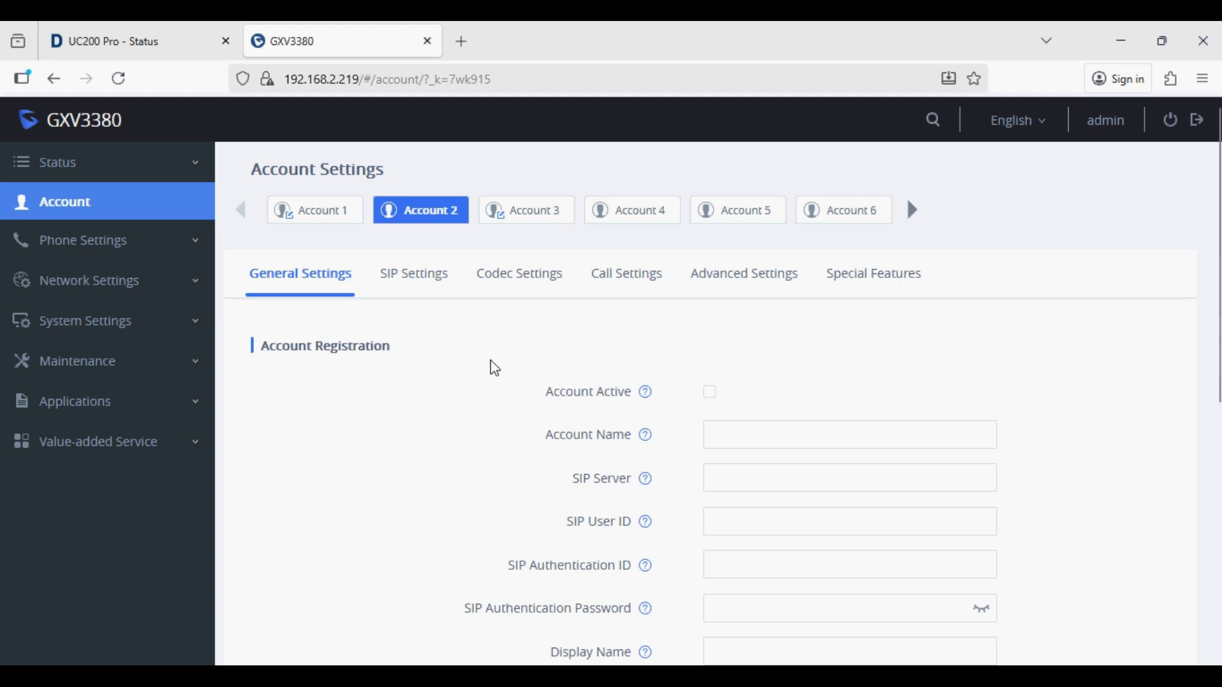
left_click(710, 392)
left_click(739, 423)
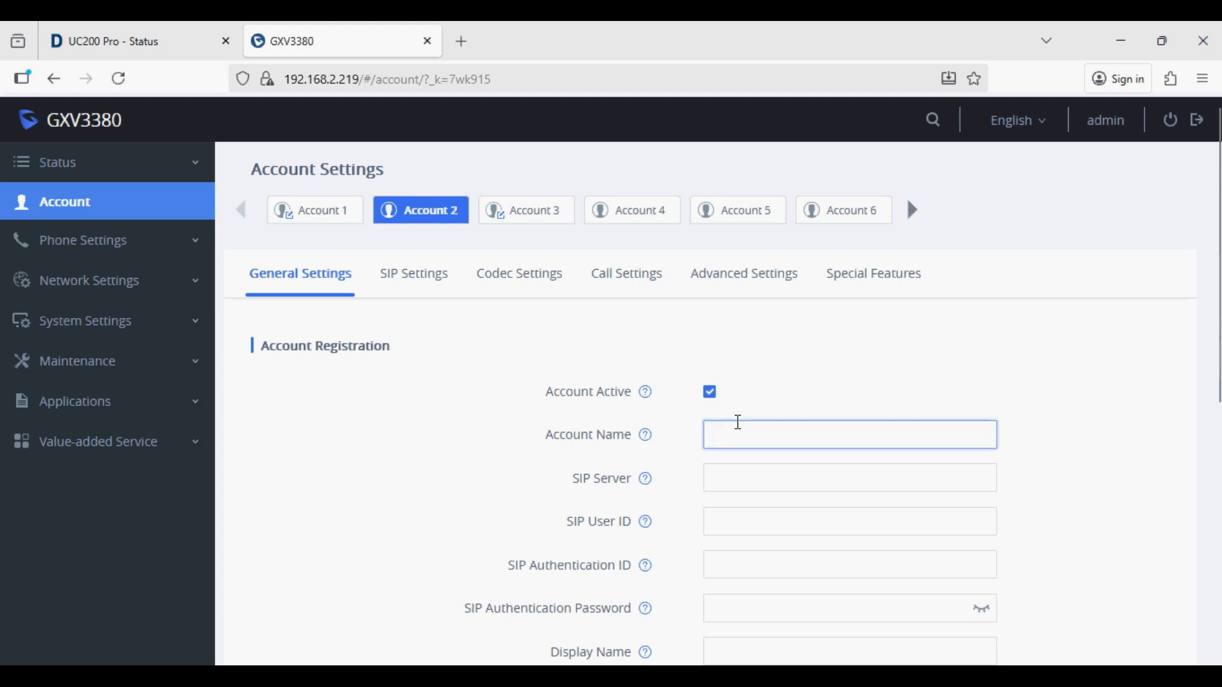
type("900")
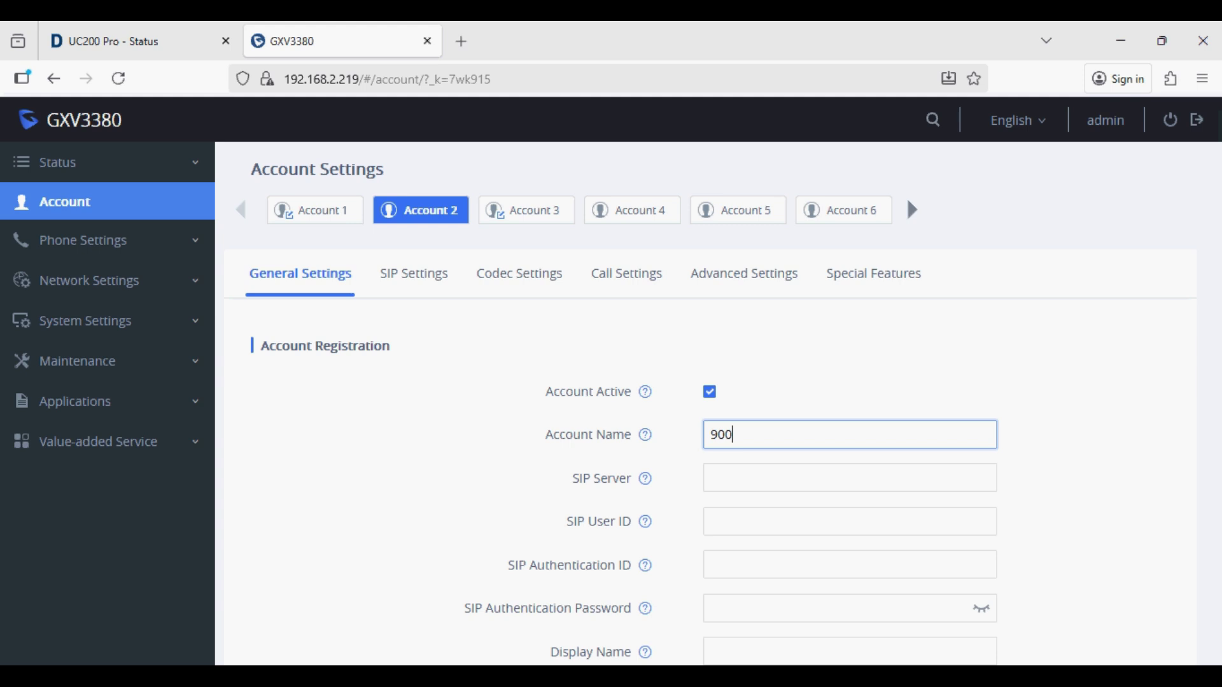
type("-User1")
left_click(731, 482)
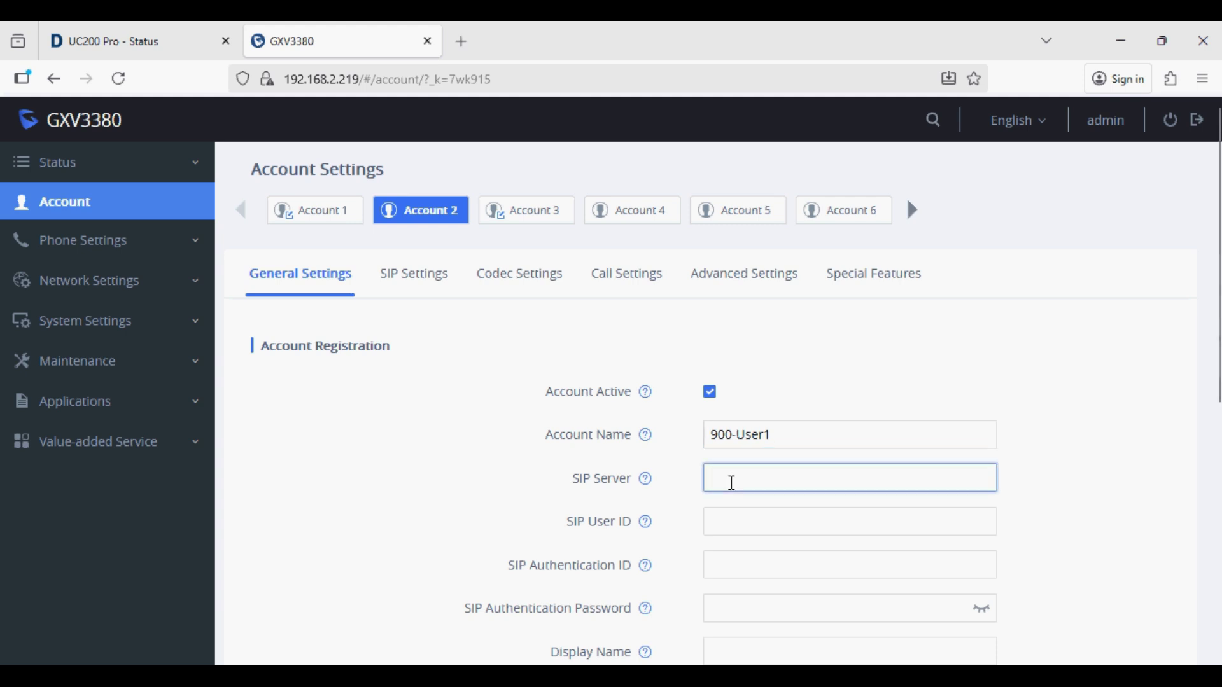
type("19")
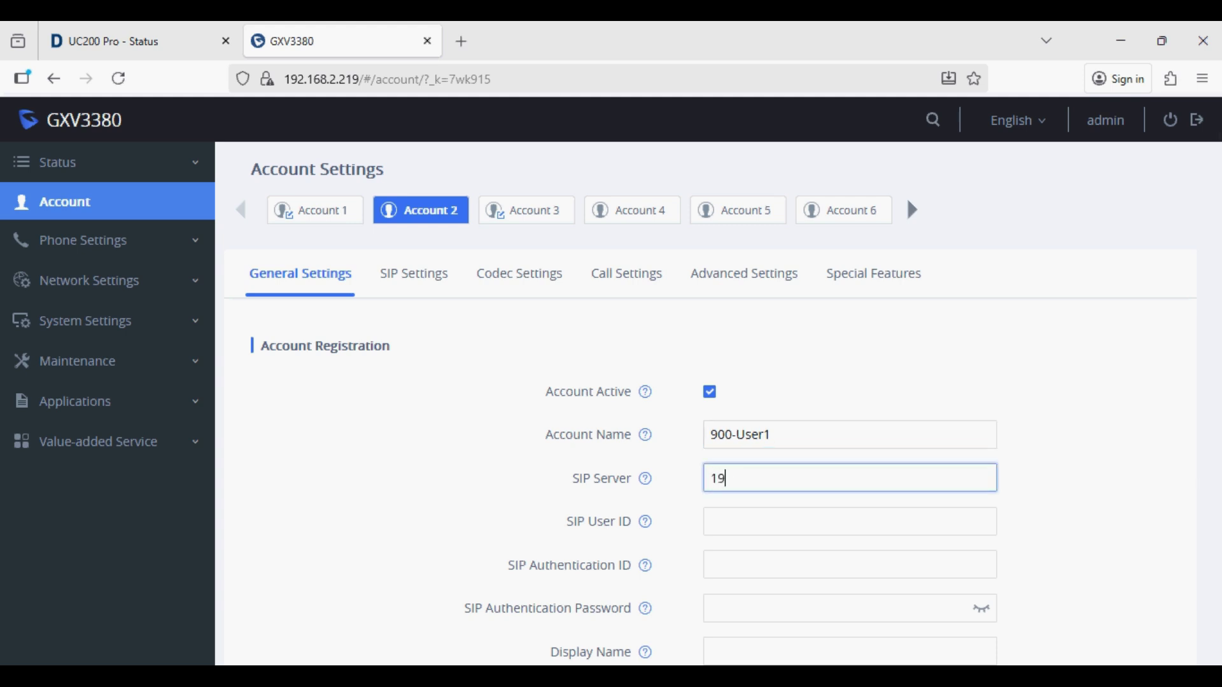
type("2.168.")
key("BackSpace")
key("BackSpace")
type(".0.200")
- Enter 900 as SIP User ID and Authentication ID, plus the authentication password
key("Tab")
type("900")
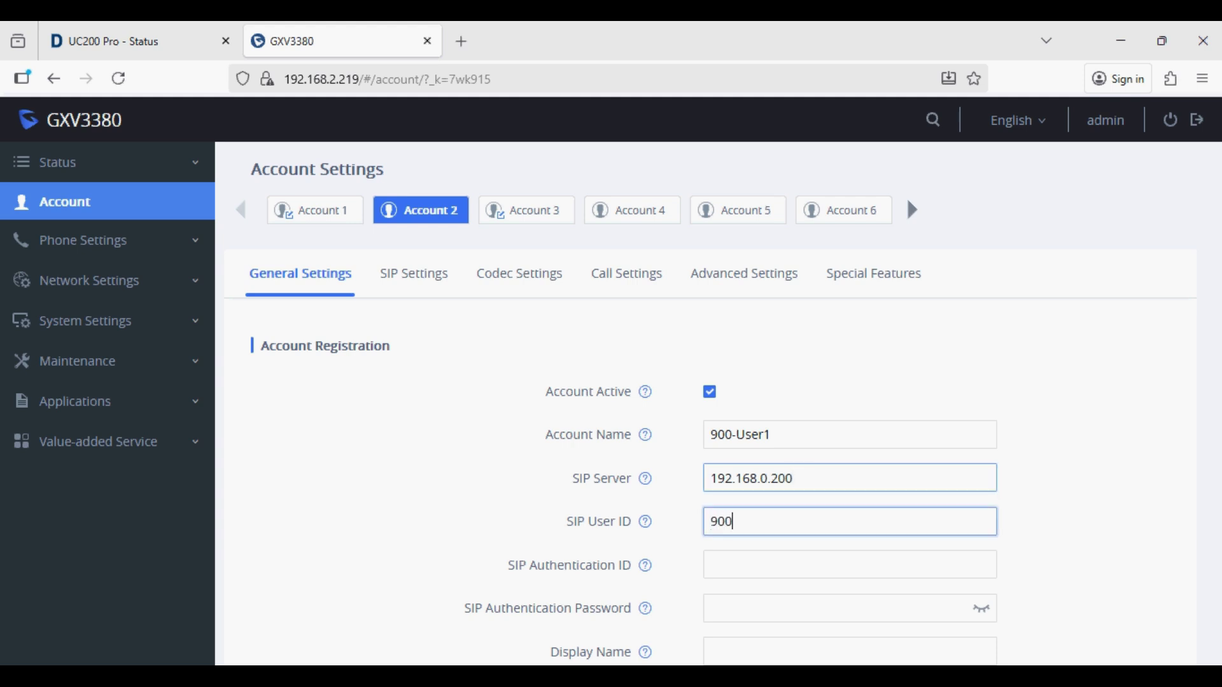
key("Tab")
type("900")
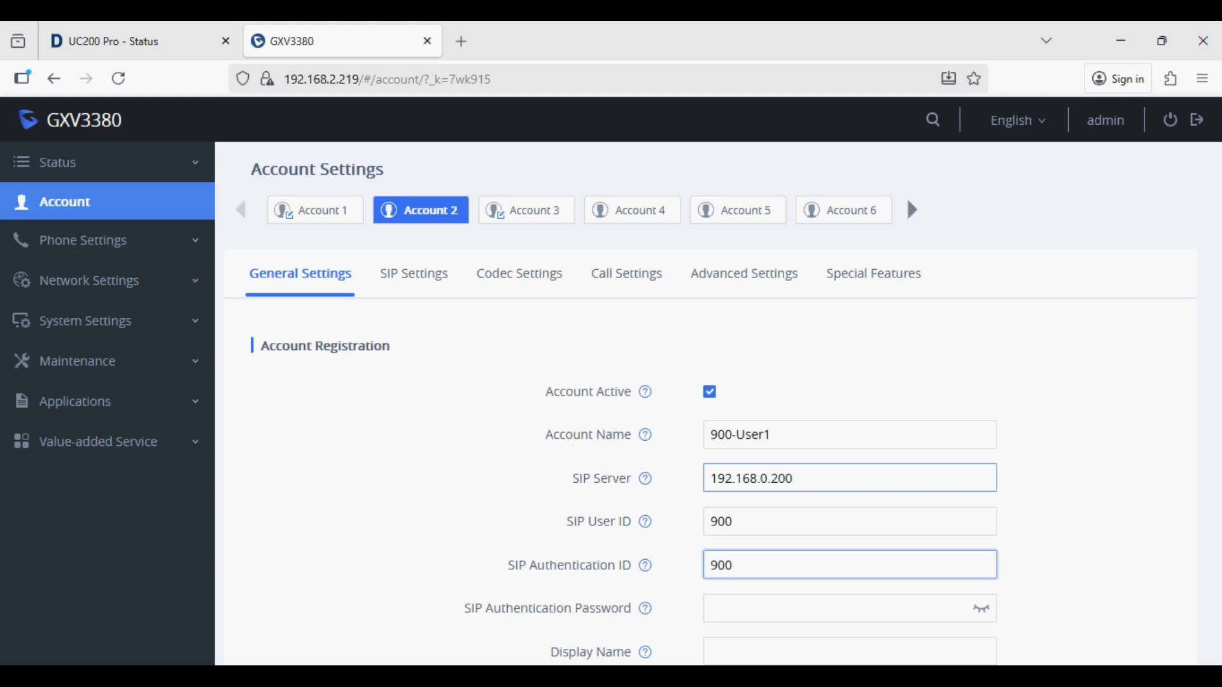
key("Tab")
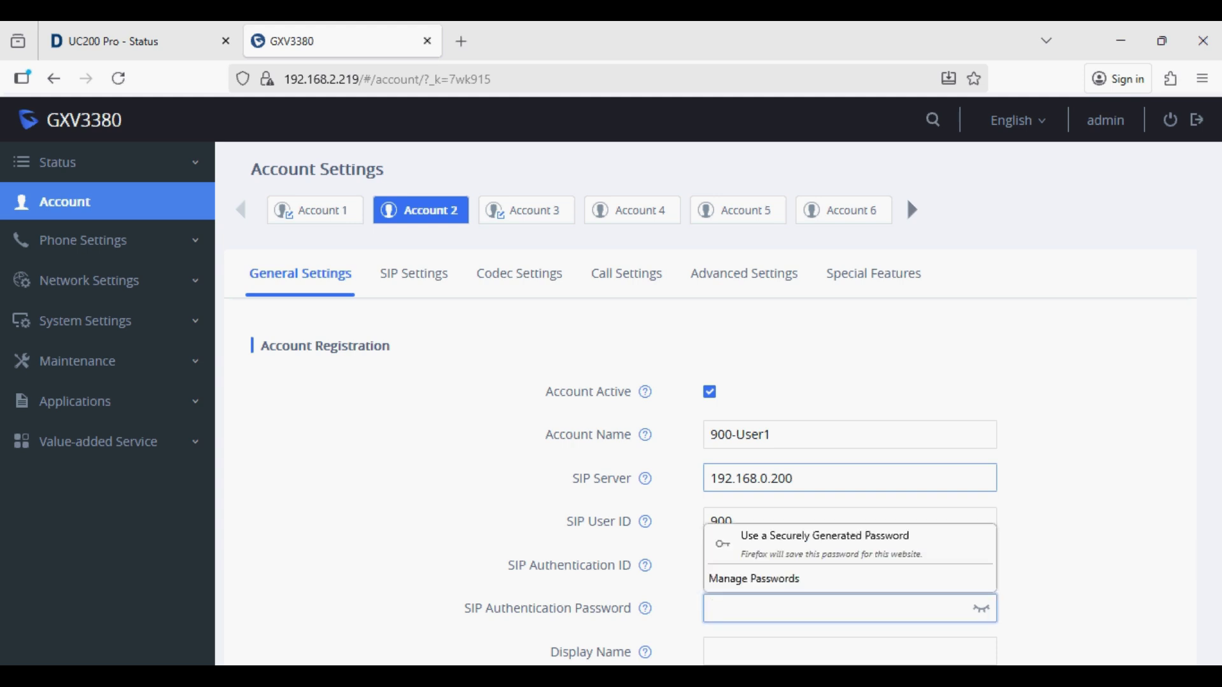
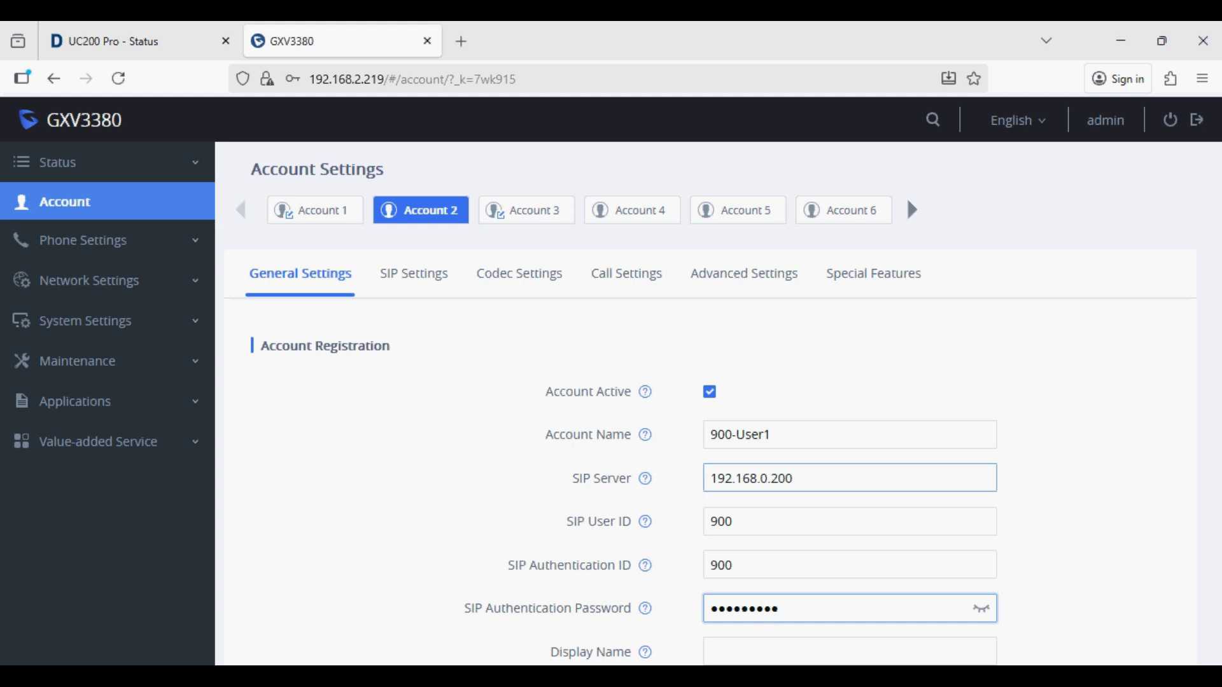
scroll(906, 196, "down", 10)
- Save and apply Account 2, then confirm Account Status shows it Registered as 900 on 192.168.0.200
left_click(765, 610)
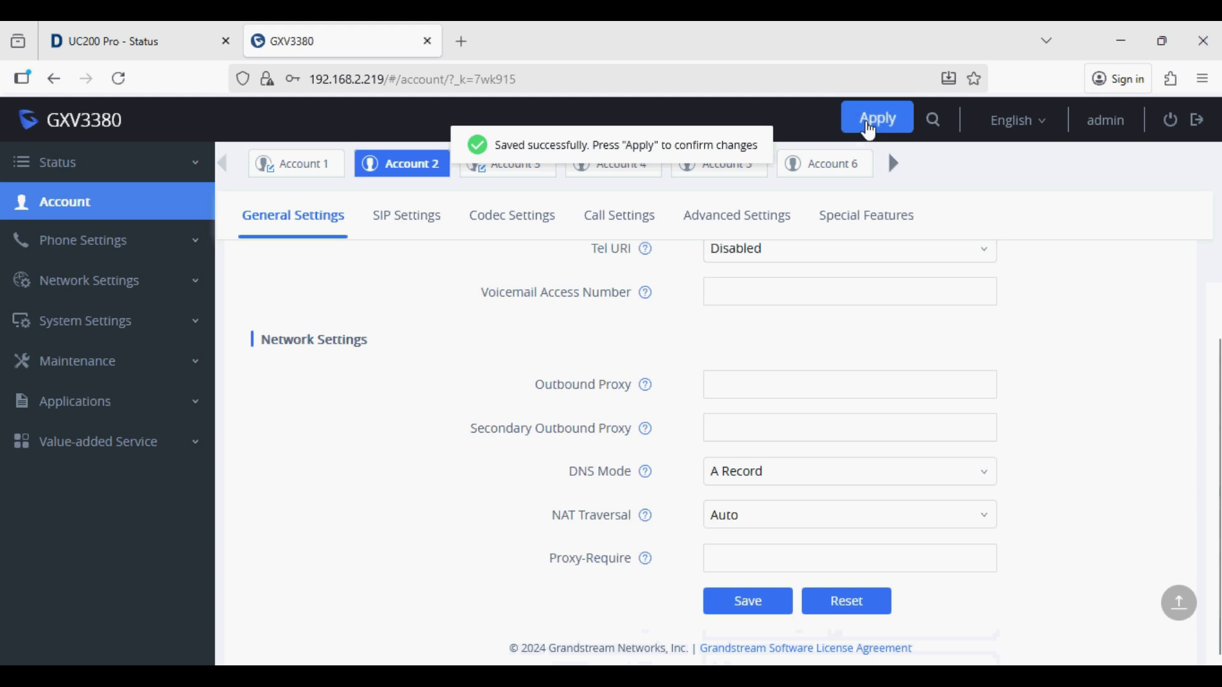
left_click(869, 131)
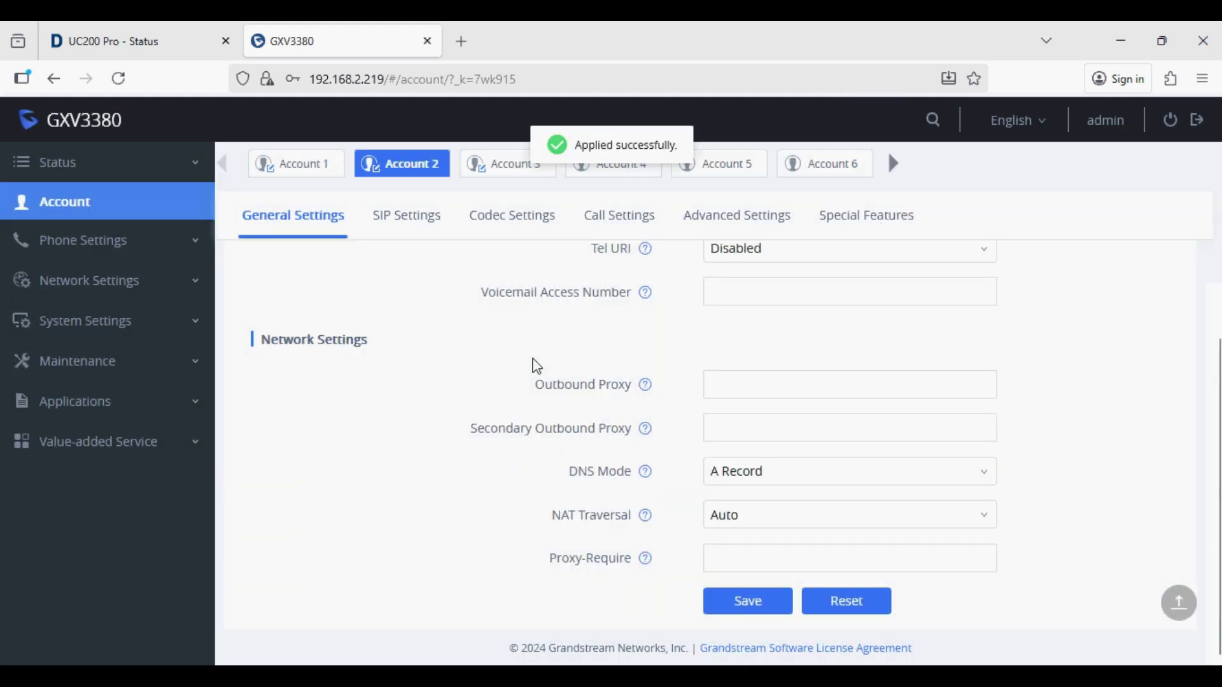
left_click(167, 175)
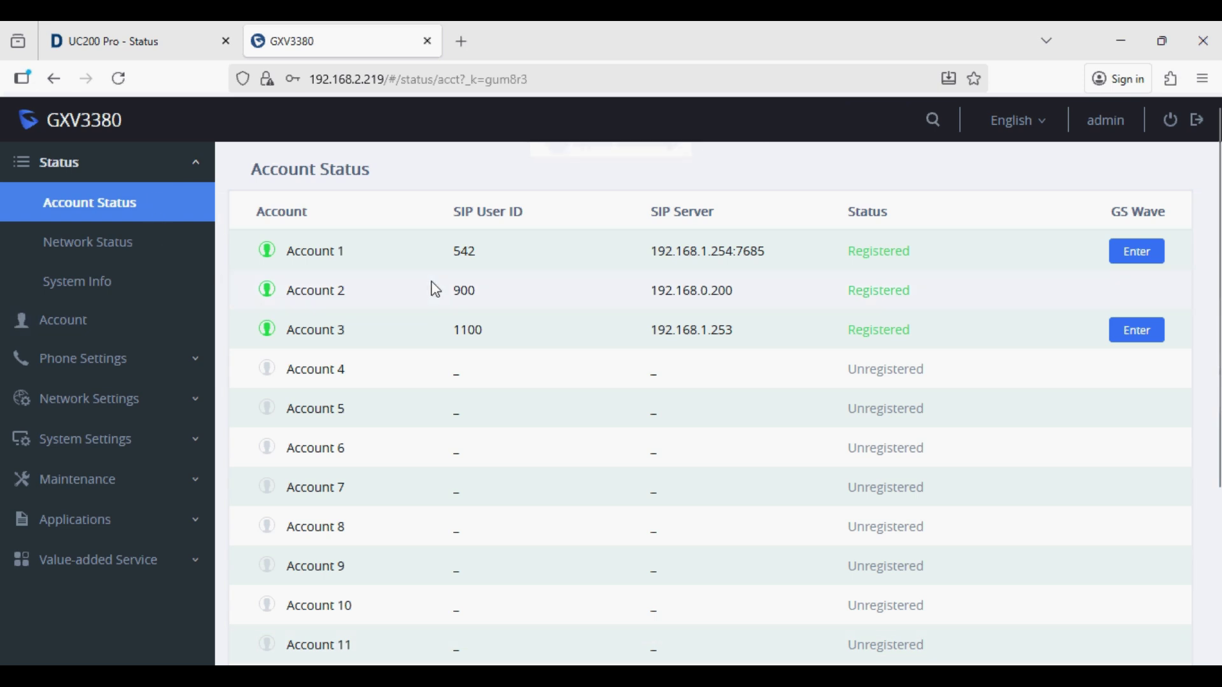
left_click_drag(436, 290, 513, 294)
left_click_drag(632, 293, 741, 292)
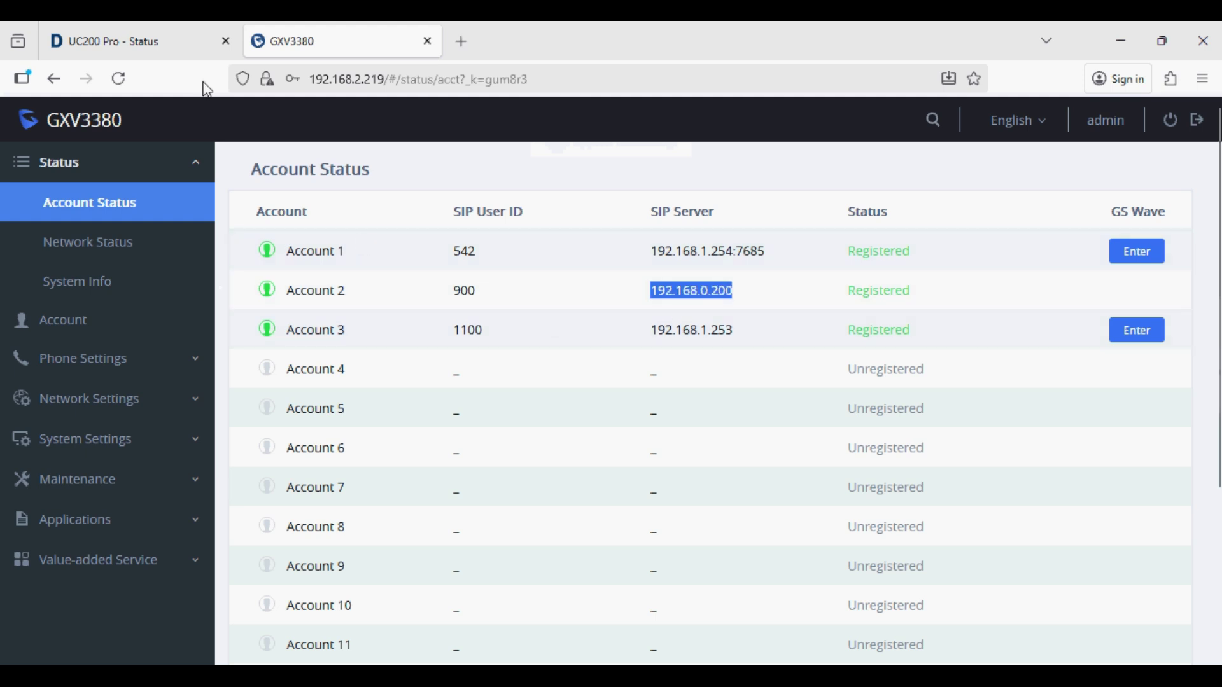
- Return to the UC200 Pro status list to see extension 900 Registered(UDP) from the GXV3380
left_click(146, 39)
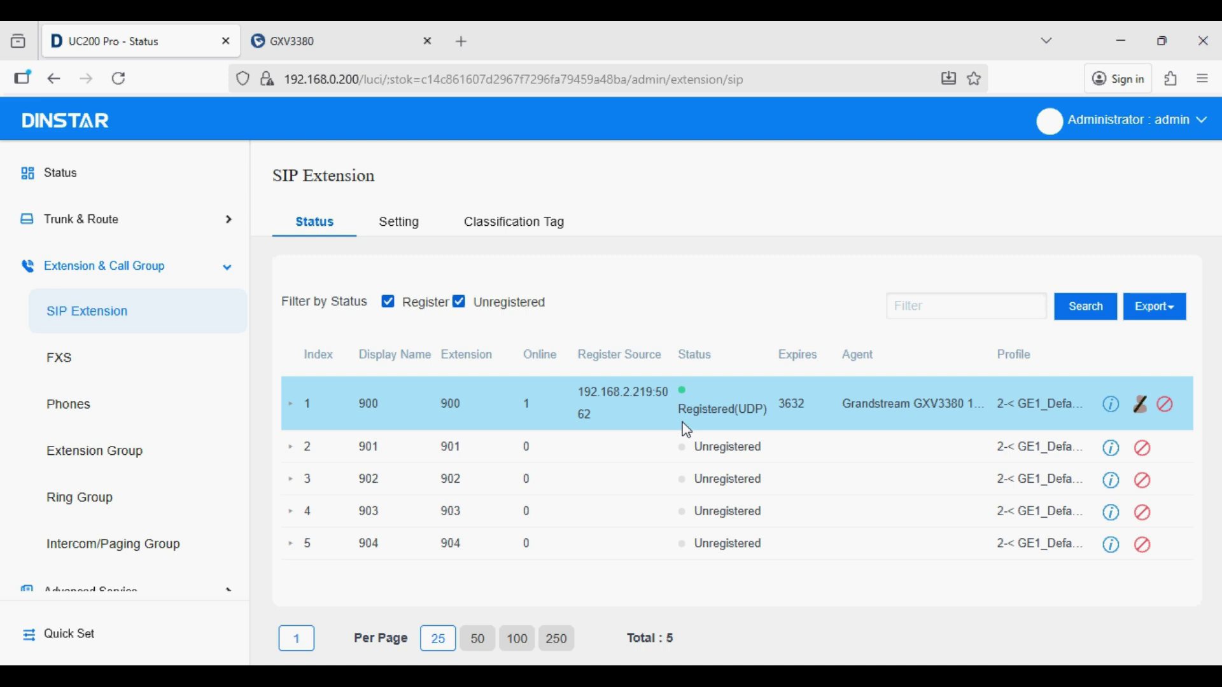
- Search the Start menu for xlite and launch the X-Lite softphone
key("super")
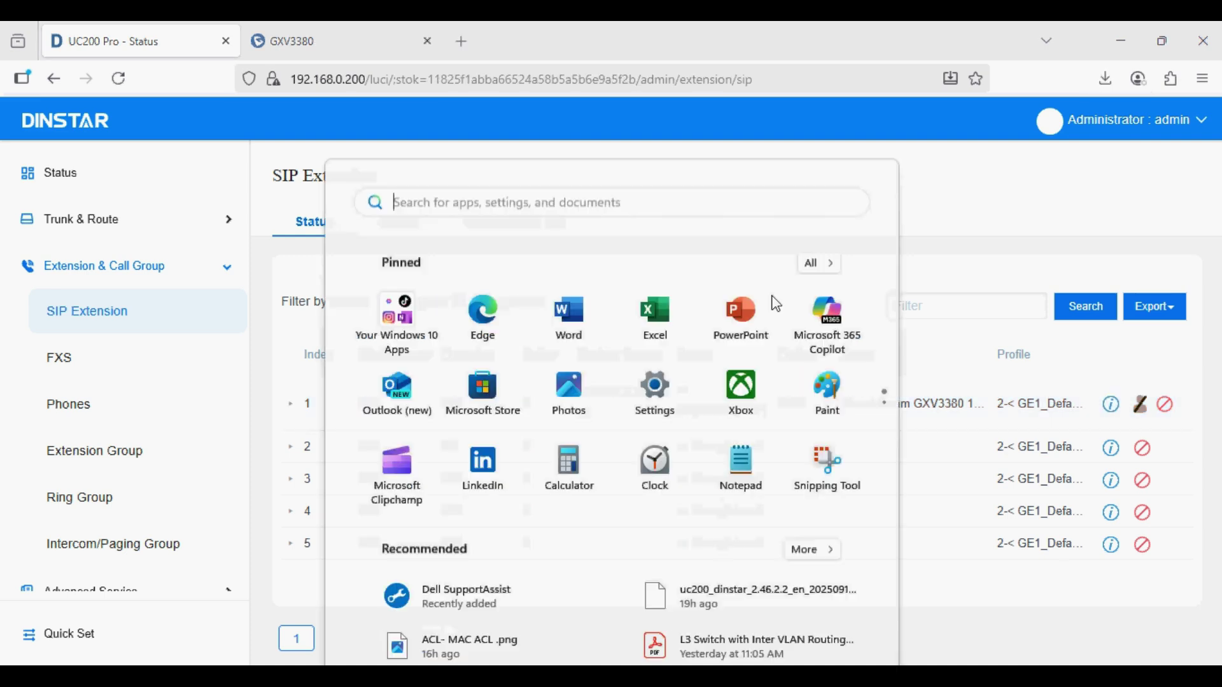
type("xlite")
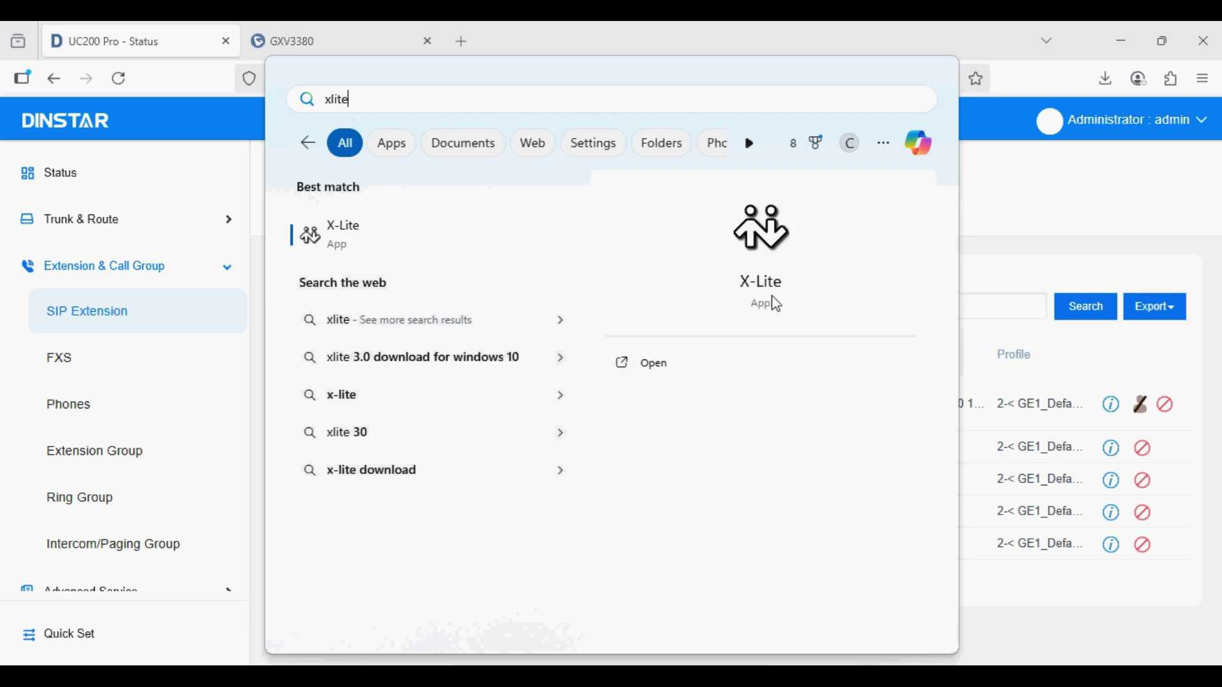
key("Return")
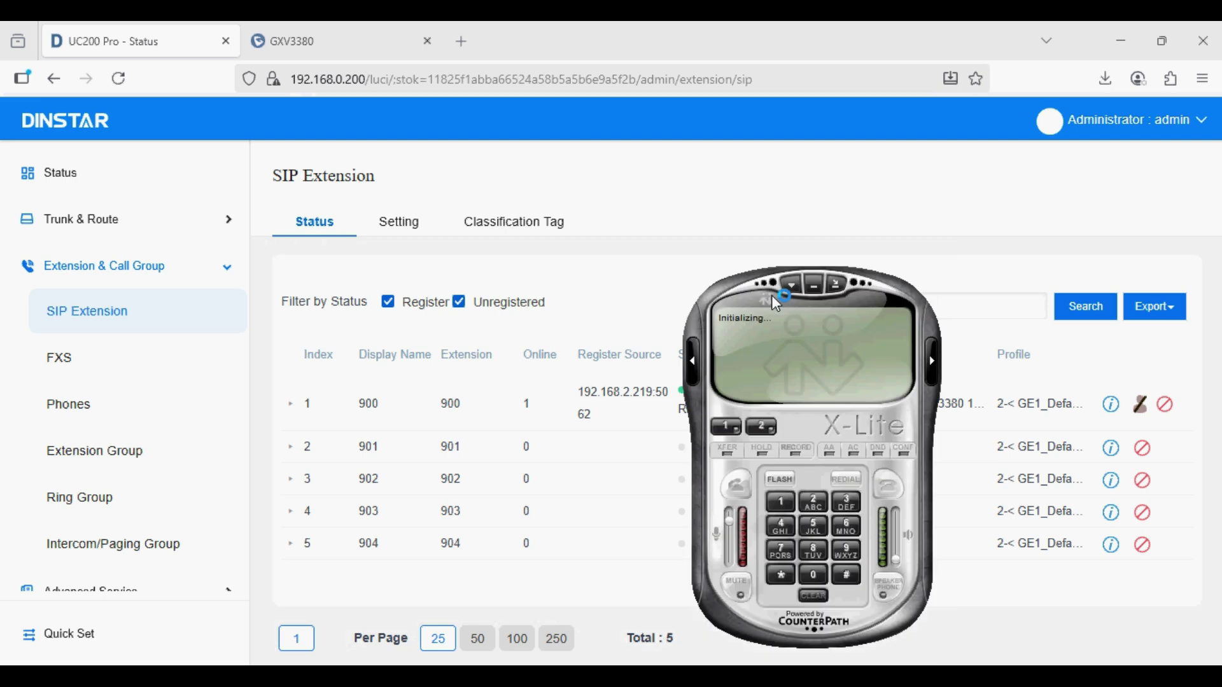
- Start a new X-Lite SIP account with display name and user name 901
left_click(791, 285)
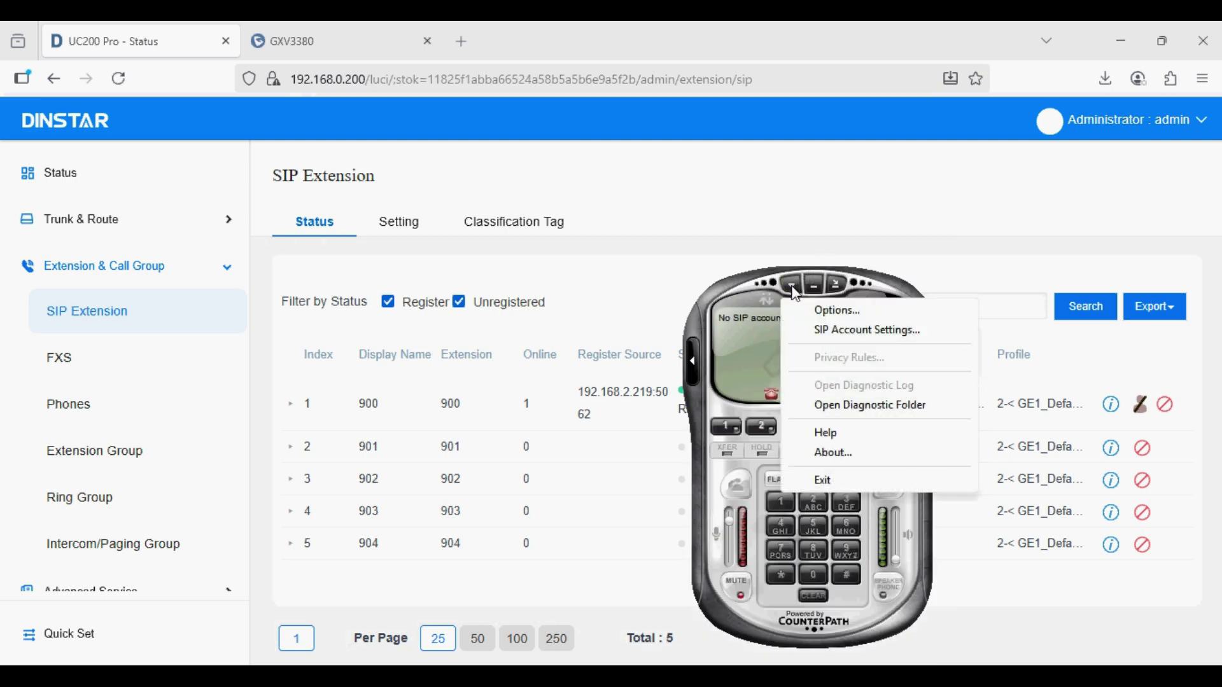
left_click(839, 330)
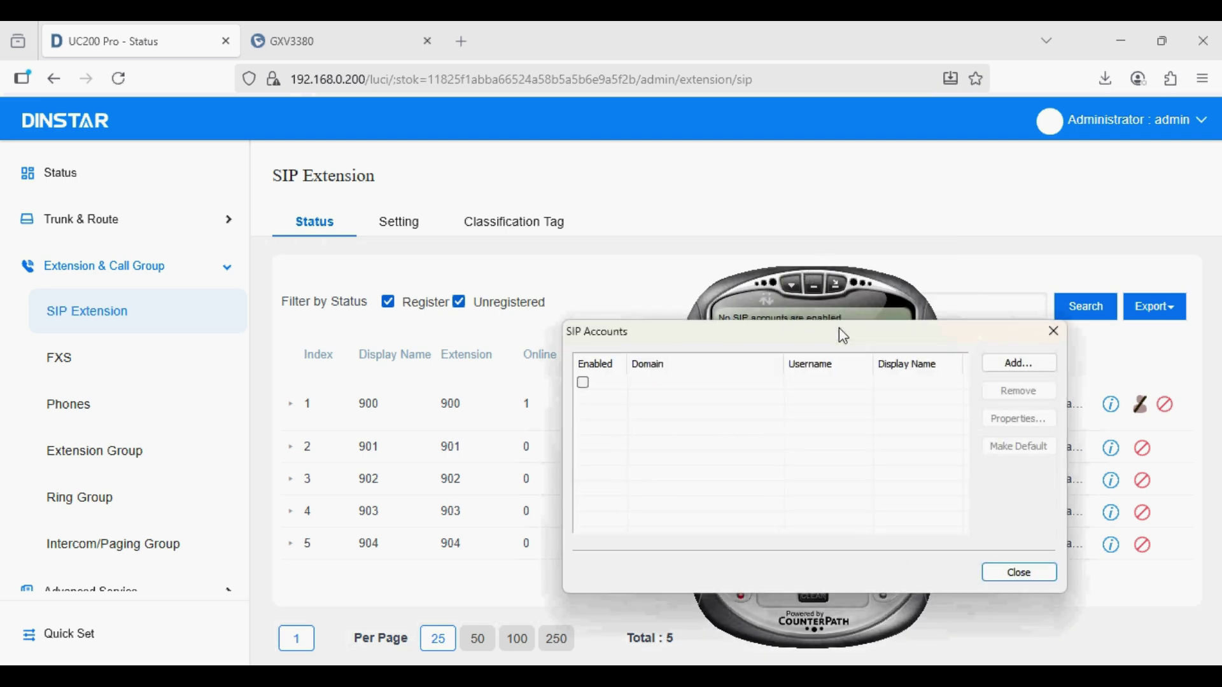
left_click(1015, 364)
type("901")
key("Tab")
type("901")
- Enter the account password, authorization name 901 and domain 192.168.0.200, then confirm the account
key("Tab")
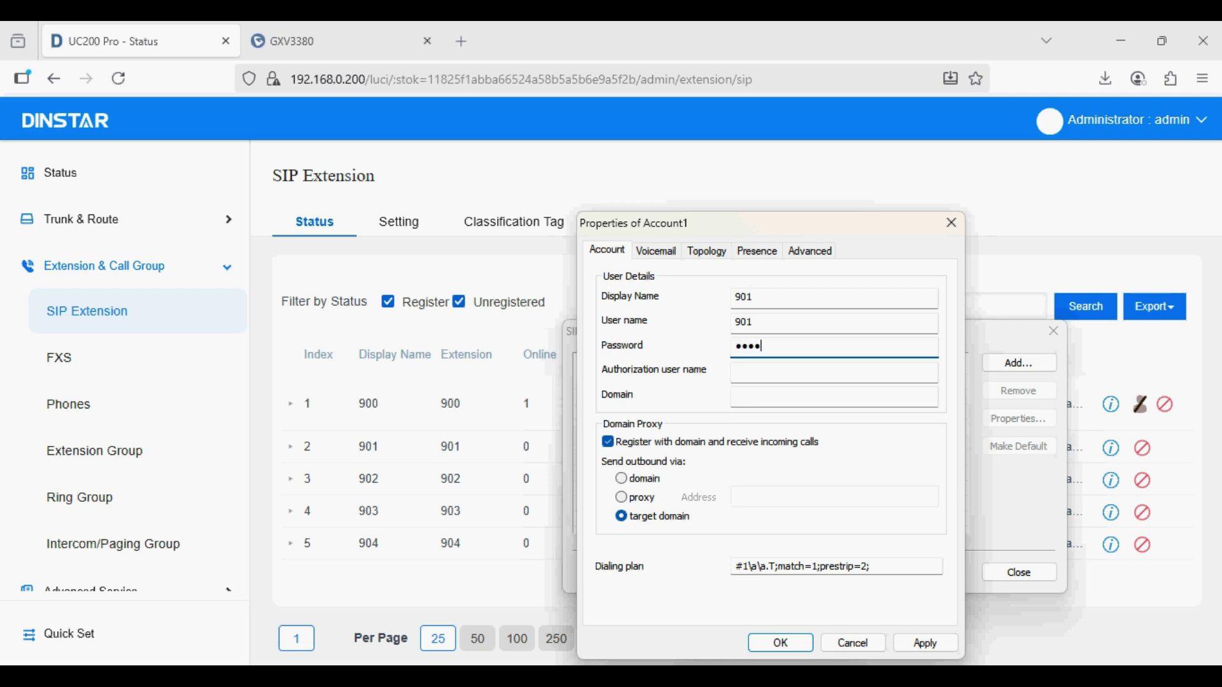
key("Tab")
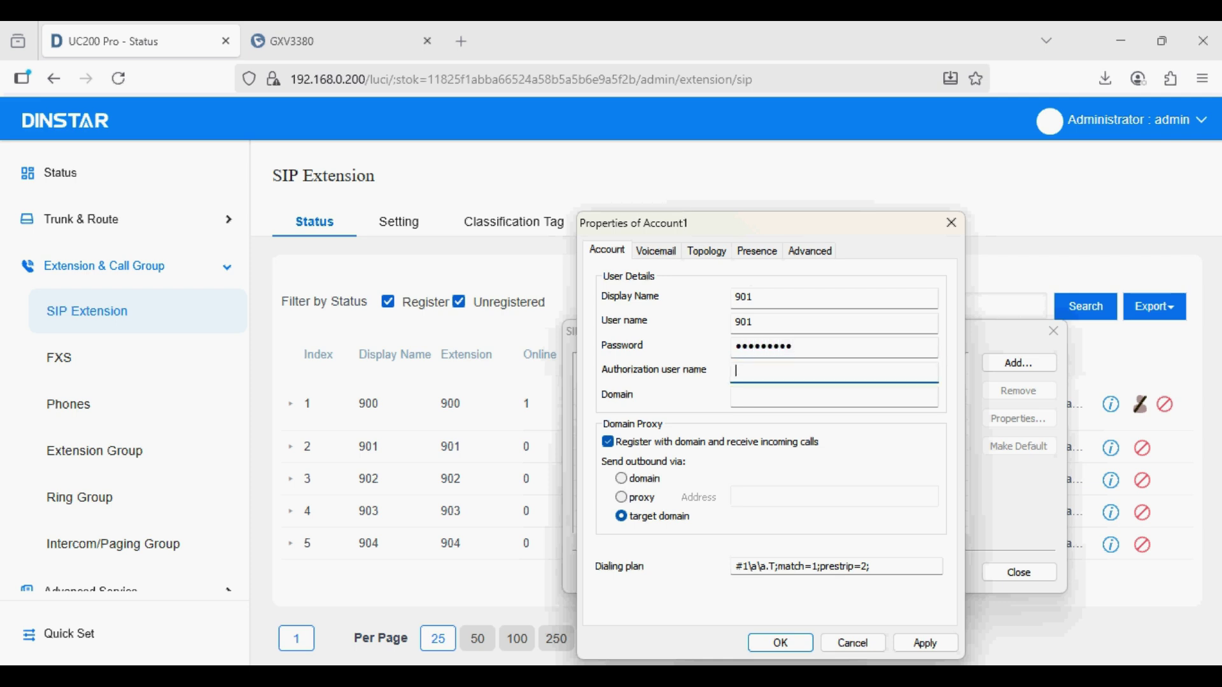
left_click(736, 395)
type("192.1")
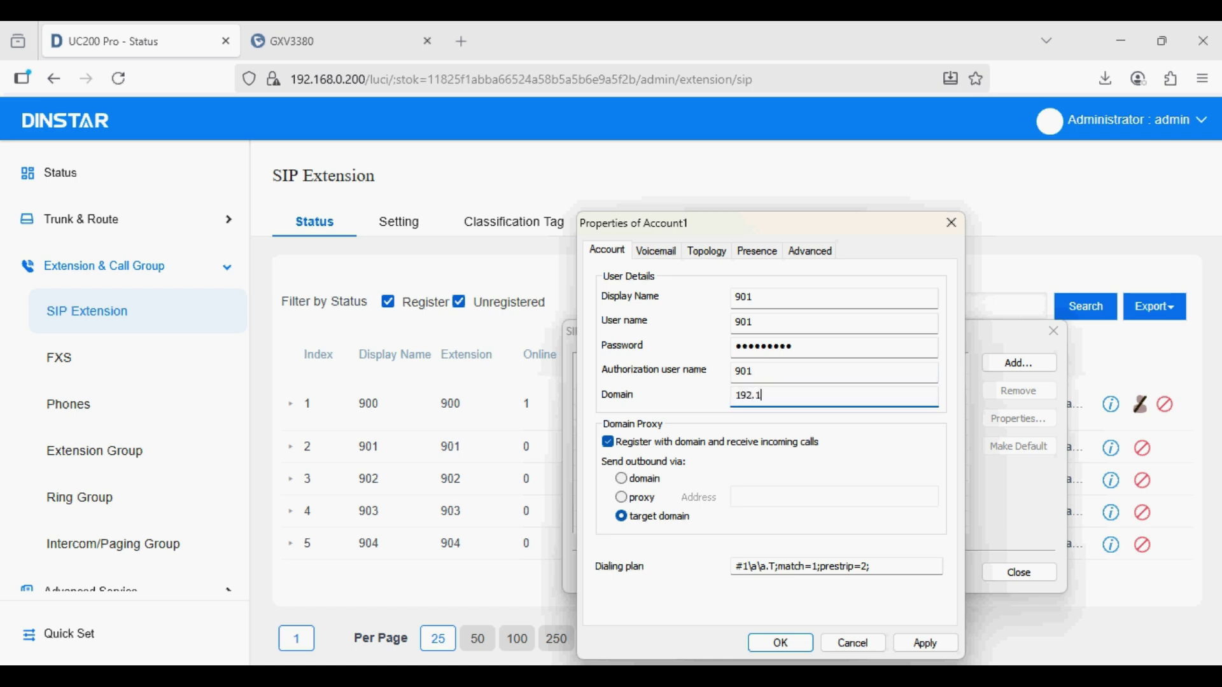
type("678")
key("BackSpace")
key("BackSpace")
type("8.0.200")
left_click(781, 643)
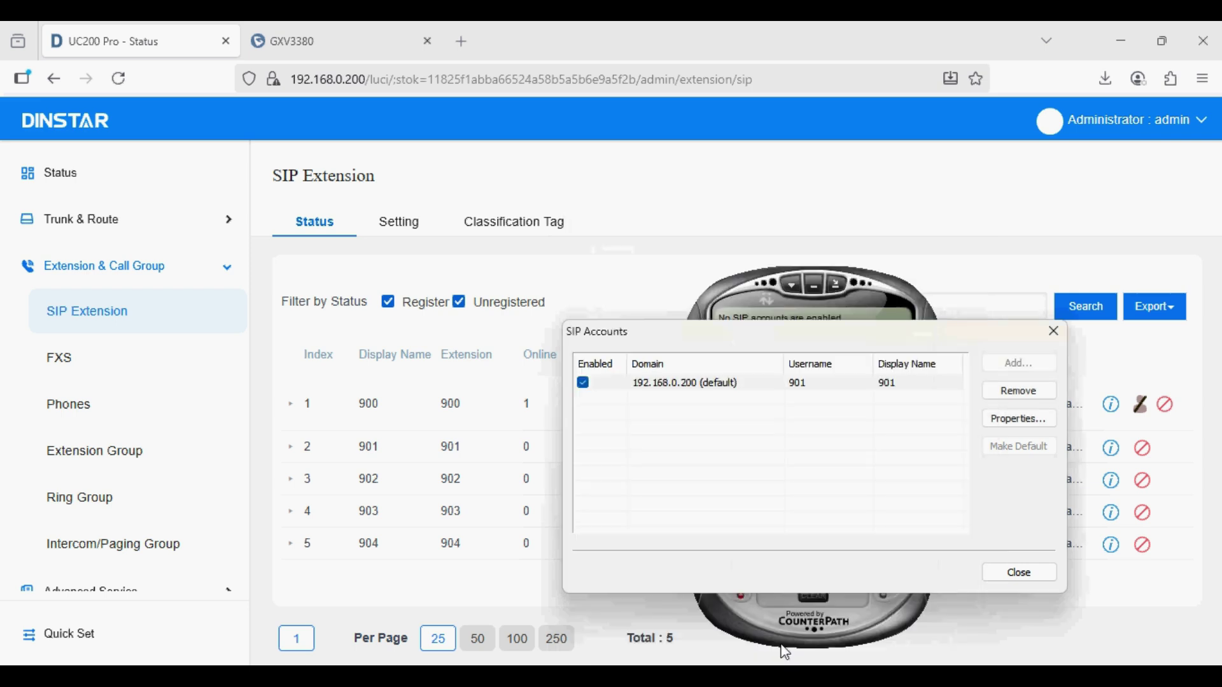
- Call extension 900 from X-Lite, then return to the UC200 Pro extension status page
left_click(1009, 574)
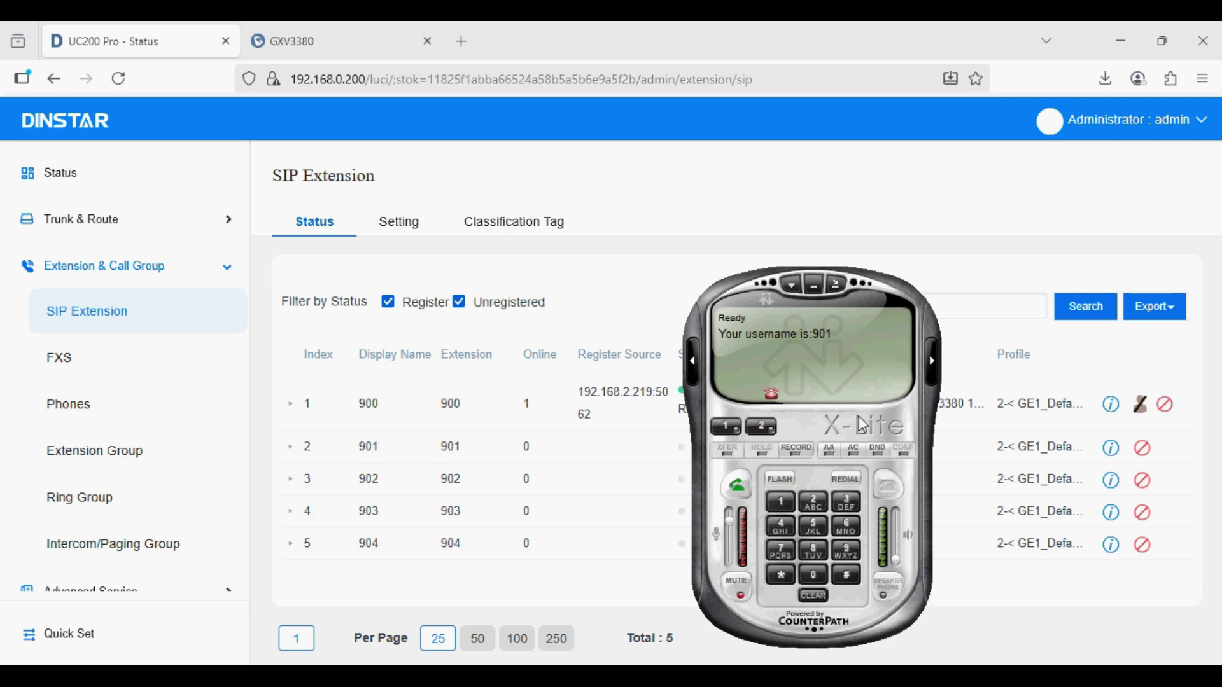
left_click(847, 551)
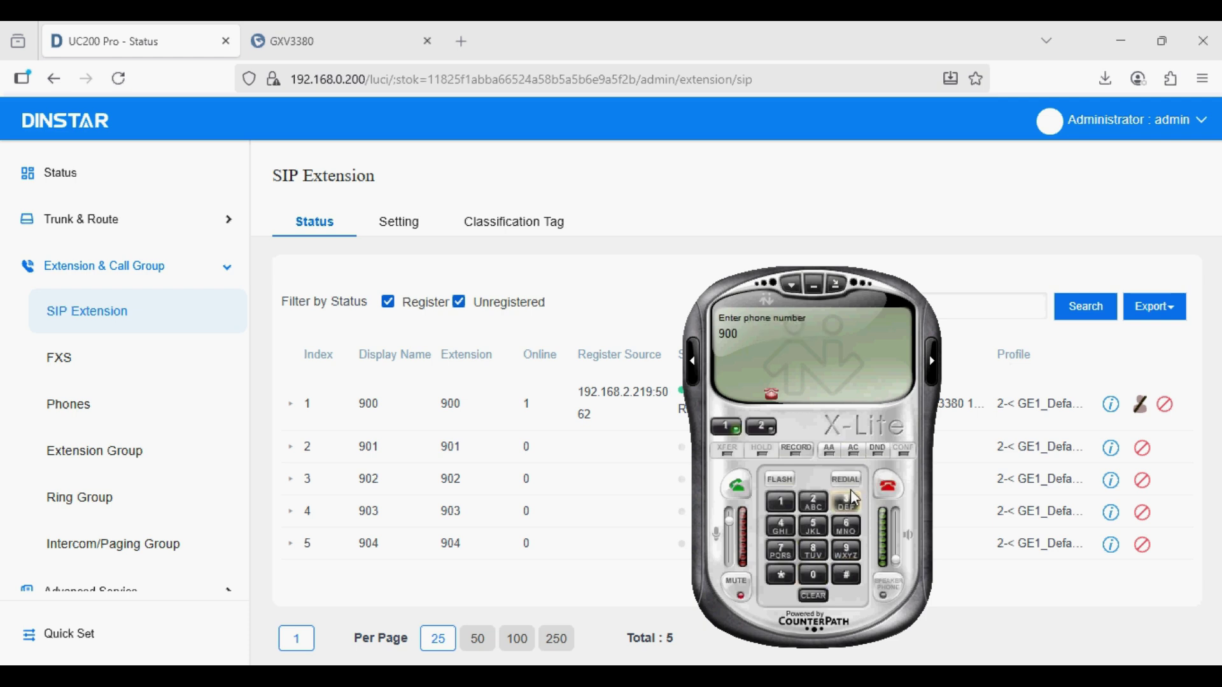
left_click(733, 485)
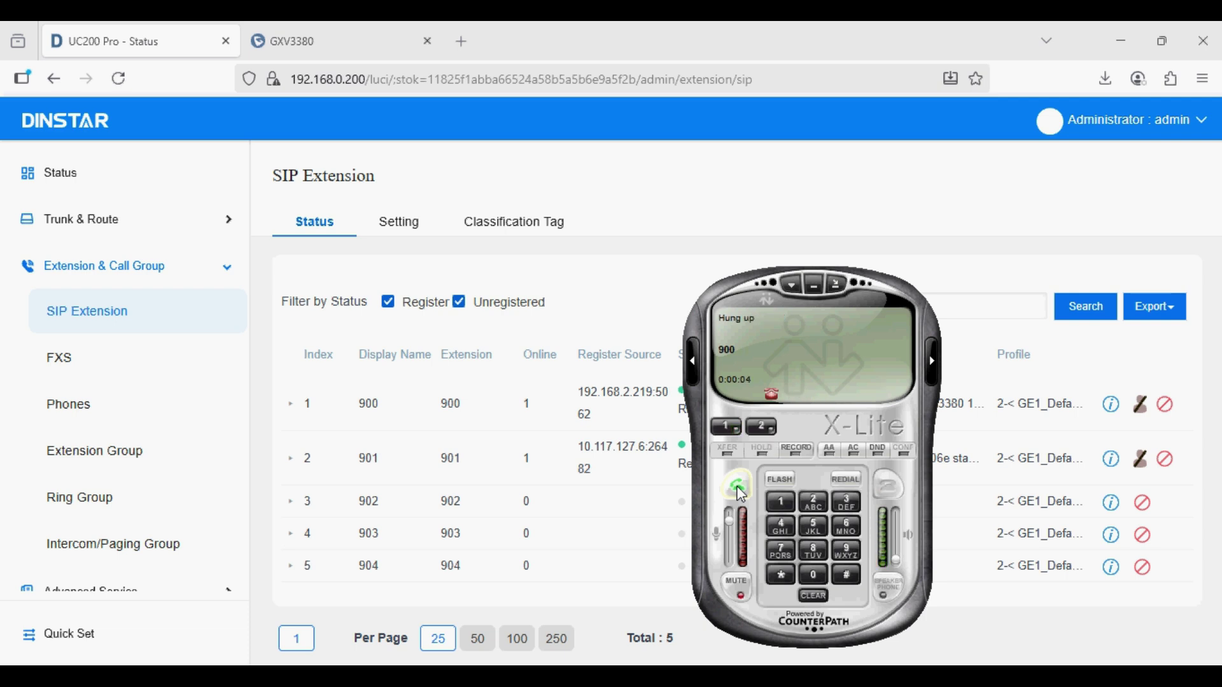
left_click(654, 300)
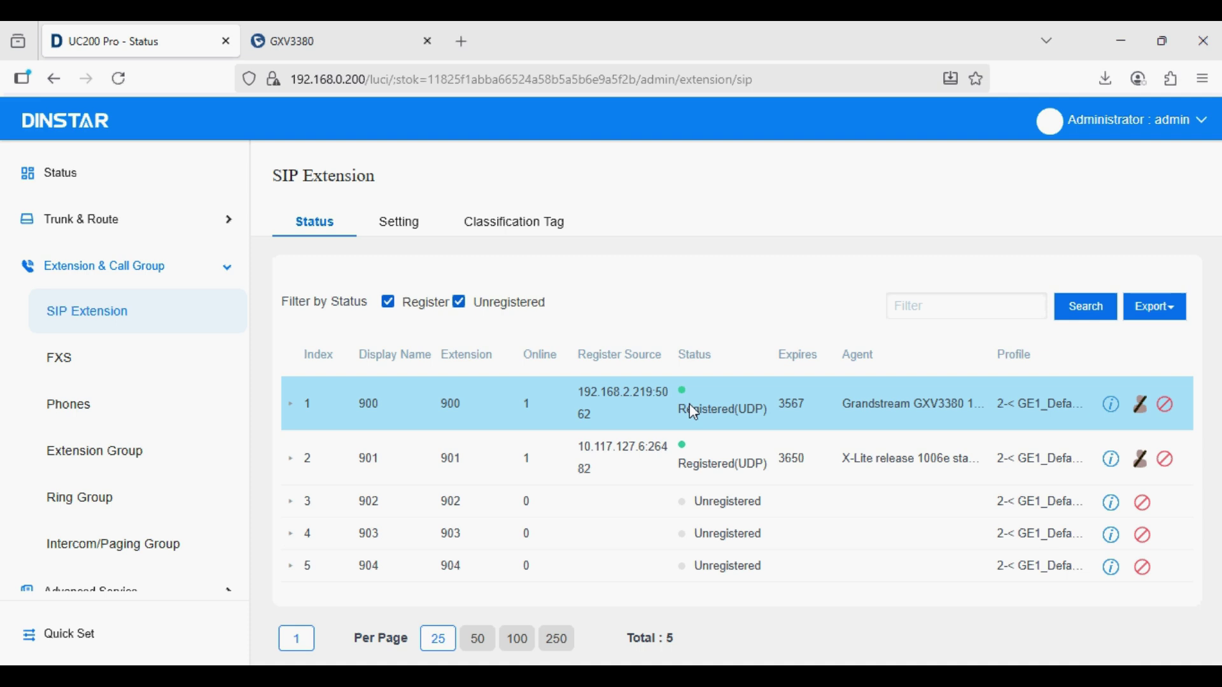
- Show the UC200 Pro Overview dashboard and answer 900's incoming call on X-Lite
left_click(179, 194)
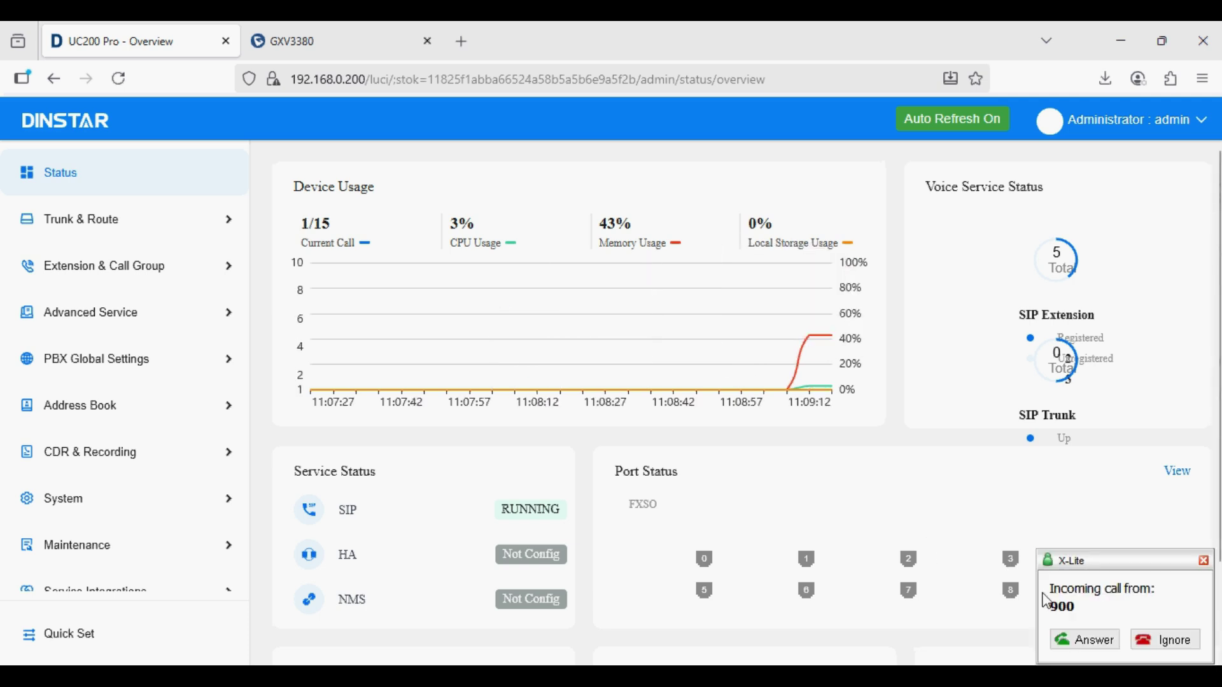
left_click(1088, 643)
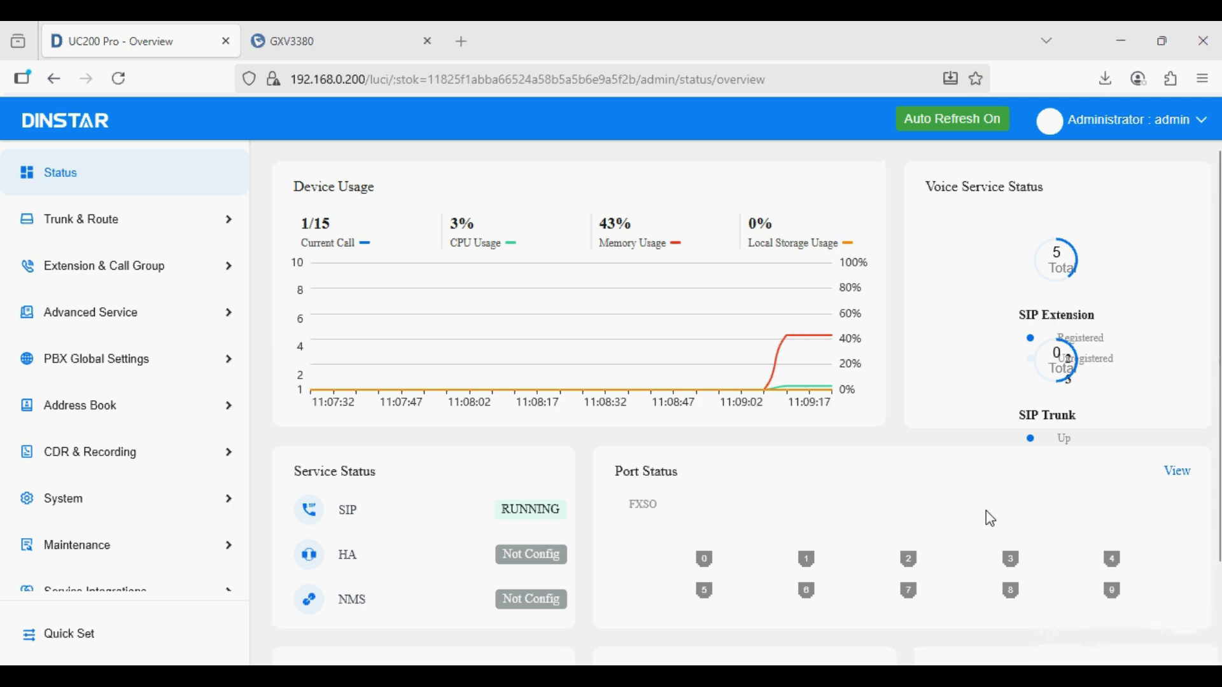